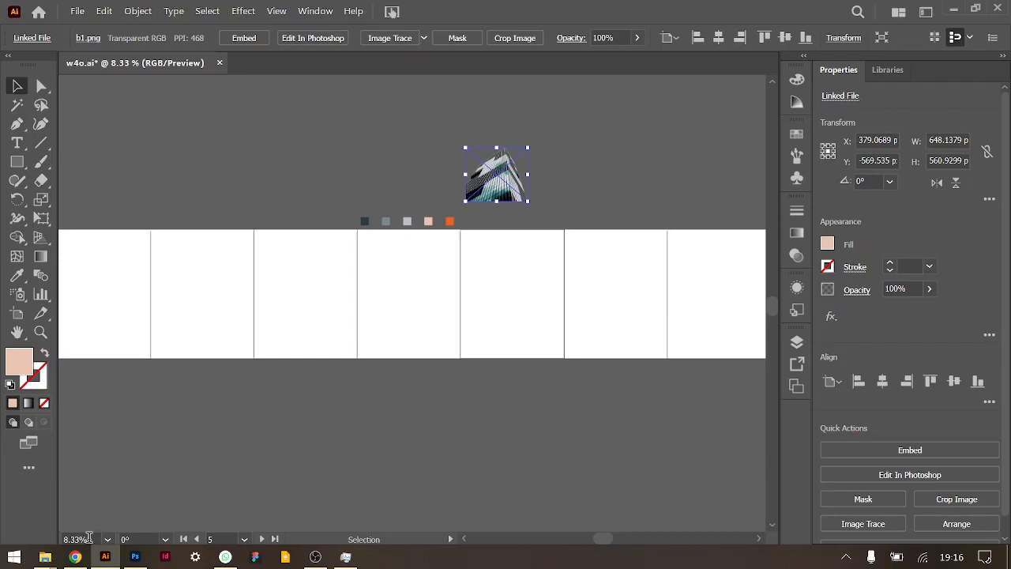
# Switch to Chrome, copy the heading "Read Financial Success Stories" from the ChatGPT answer, and paste it into the Illustrator document.
pyautogui.click(75, 557)
pyautogui.scroll(5, 387, 334)
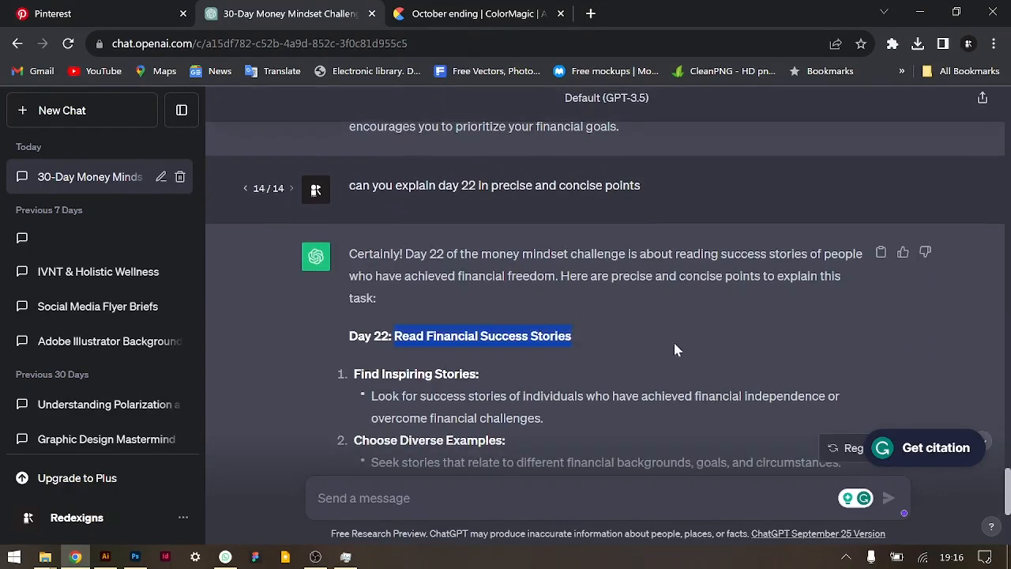
pyautogui.click(591, 414)
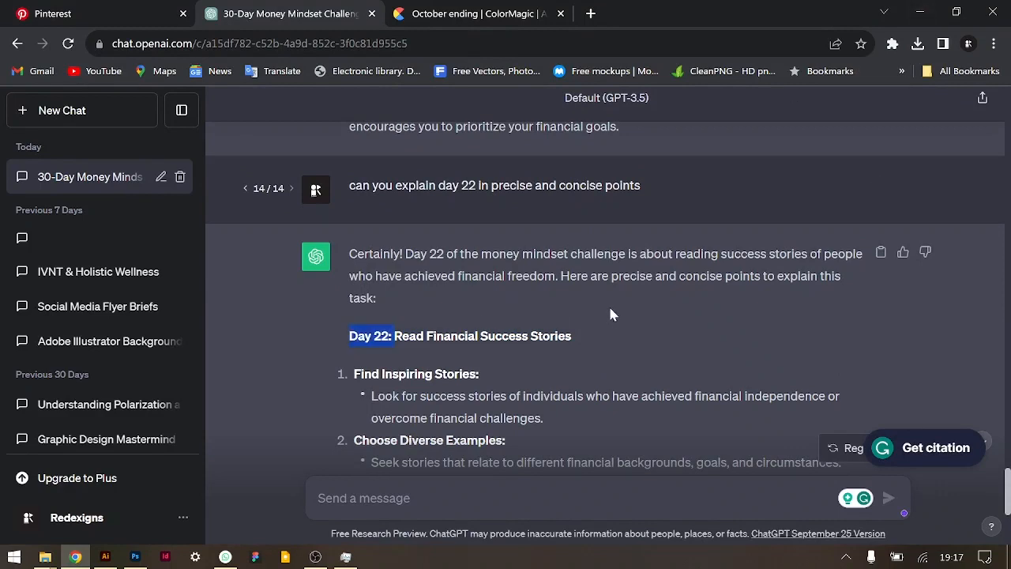
pyautogui.hotkey('alt', 'Tab')
pyautogui.click(386, 282)
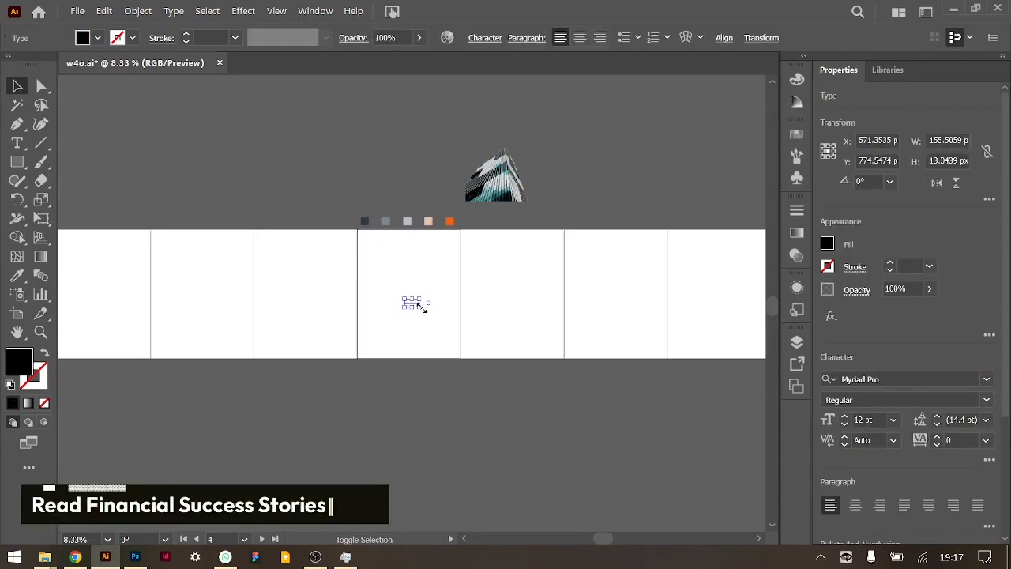
# Enlarge the pasted heading to about 98 pt below the artboards and set its font to Monument Extended Ultrabold.
pyautogui.moveTo(421, 307); pyautogui.dragTo(525, 368)
pyautogui.moveTo(487, 311); pyautogui.dragTo(445, 389)
pyautogui.hotkey('ctrl', '=')
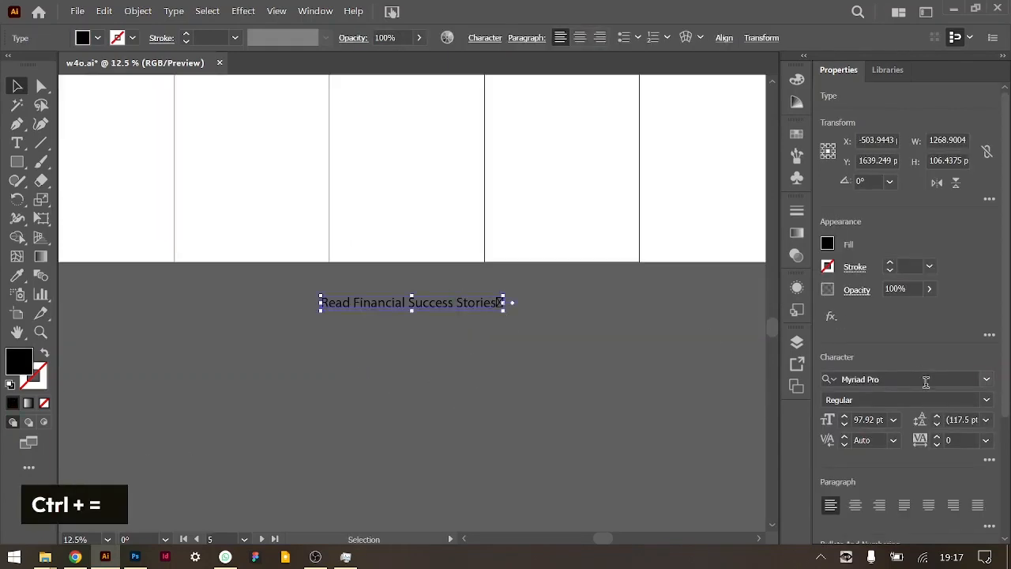
pyautogui.click(926, 382)
pyautogui.write('monu')
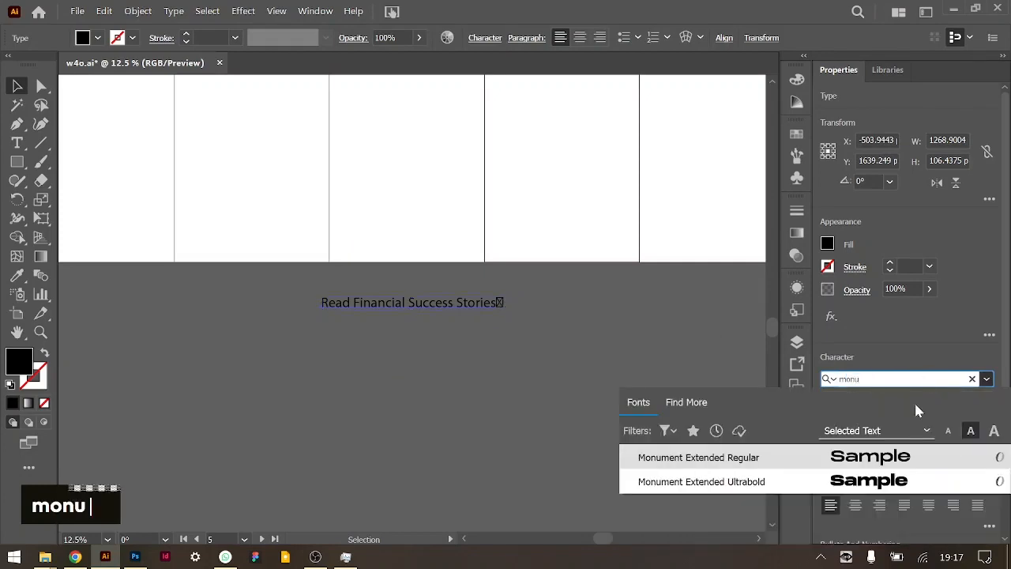
pyautogui.click(875, 474)
pyautogui.doubleClick(433, 361)
# Draw a 1080 x 1350 px rectangle that exactly covers artboard 4.
pyautogui.scroll(3, 506, 372)
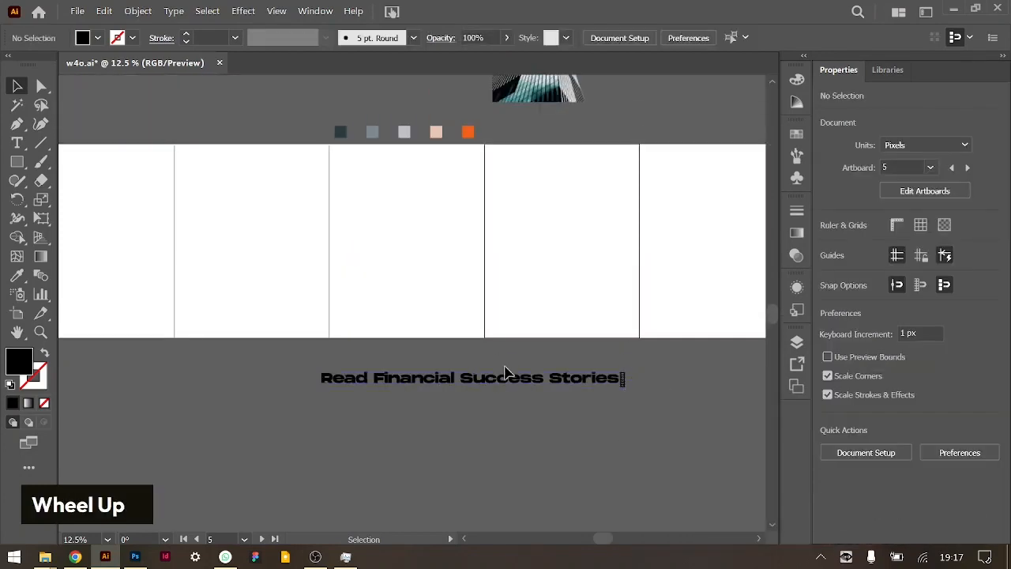
pyautogui.hotkey('ctrl', '=')
pyautogui.scroll(3, 440, 232)
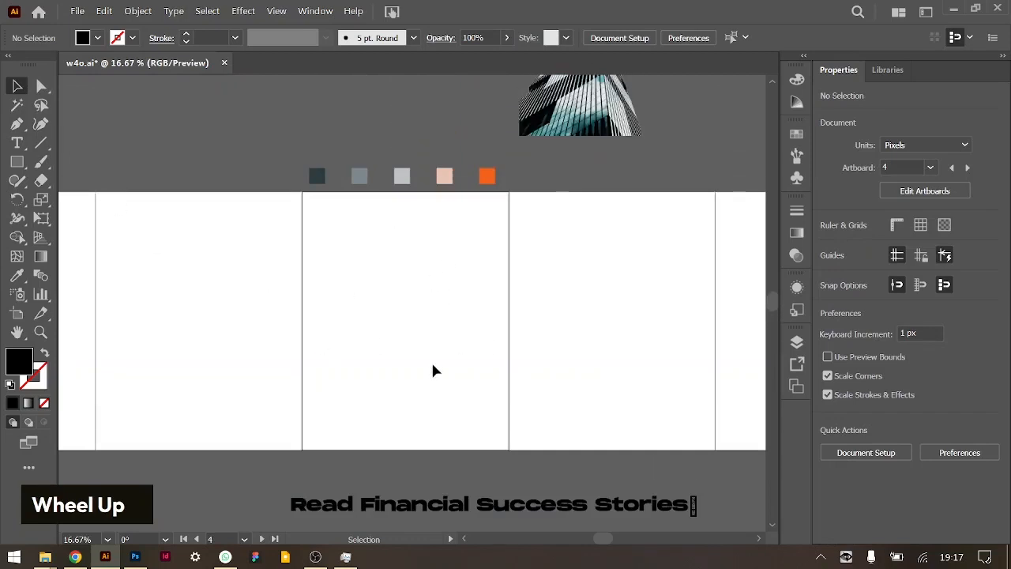
pyautogui.click(17, 162)
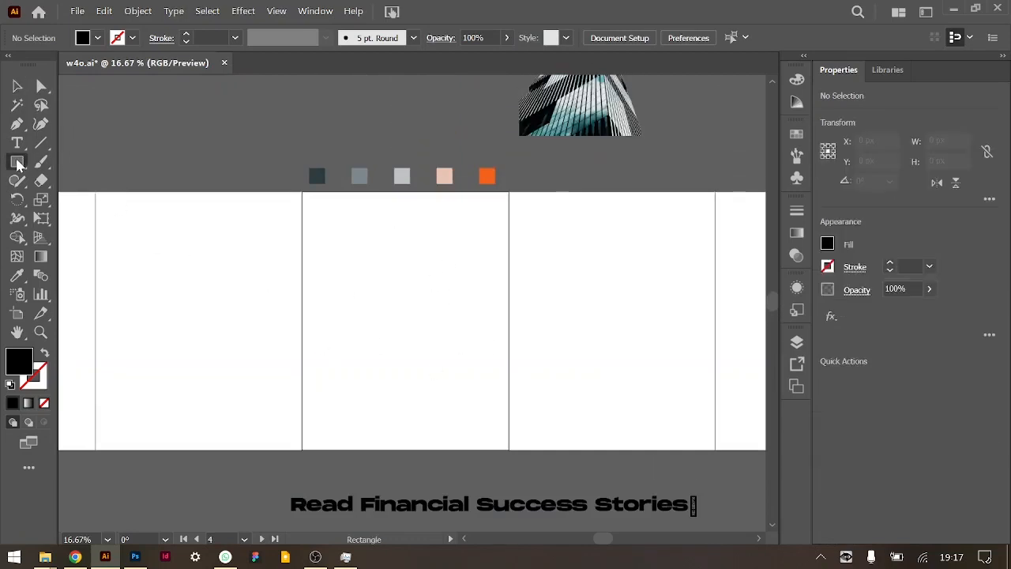
pyautogui.moveTo(302, 191); pyautogui.dragTo(508, 450)
pyautogui.press('v')
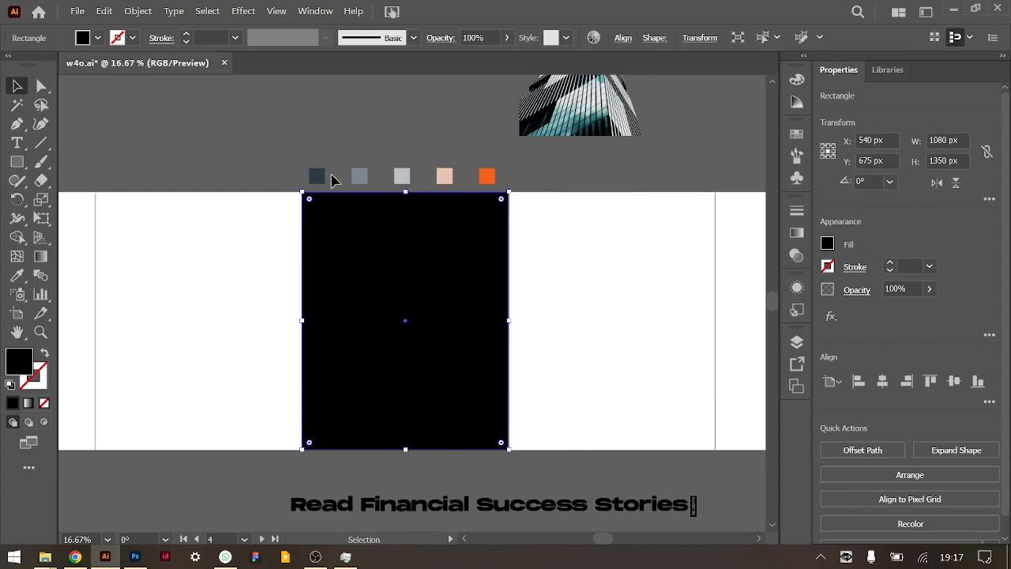
# Fill the artboard rectangle with the dark slate colour sampled from the first square of the palette above it.
pyautogui.click(529, 344)
pyautogui.click(485, 319)
pyautogui.click(16, 276)
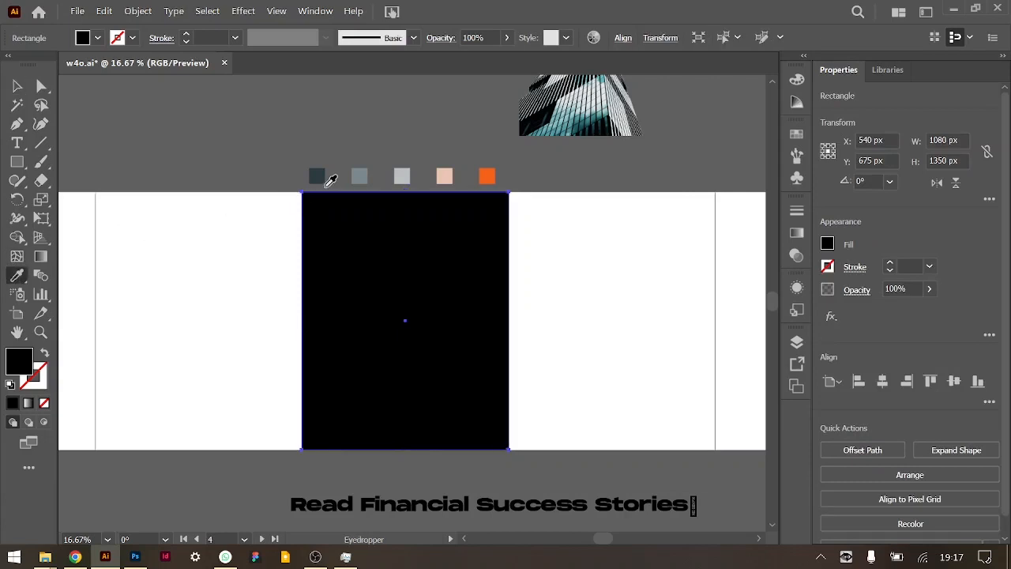
pyautogui.click(316, 176)
pyautogui.click(17, 85)
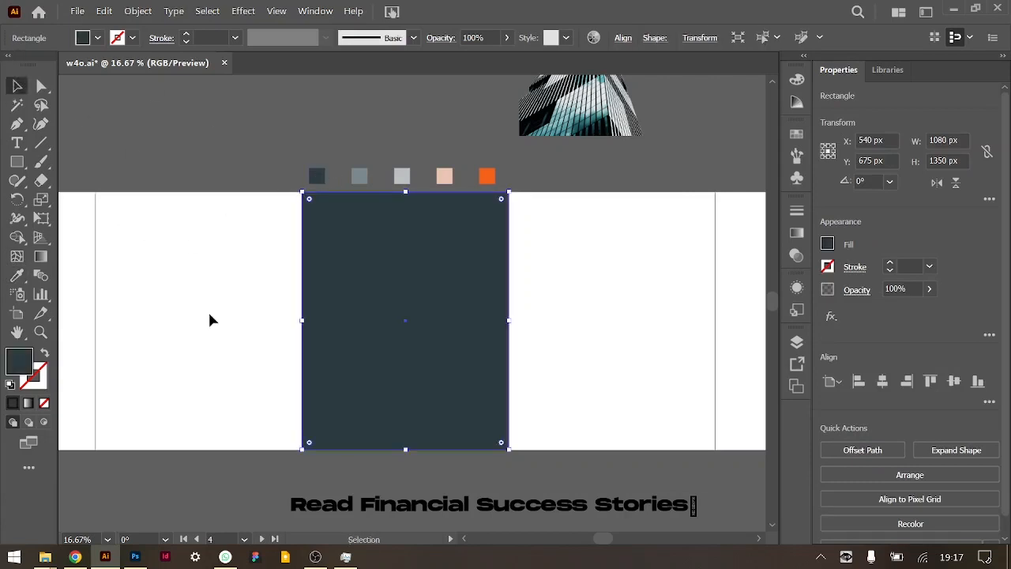
pyautogui.click(689, 300)
# Bring the building image to the front and place it over the lower left of the dark background rectangle.
pyautogui.hotkey('ctrl', '=')
pyautogui.hotkey('ctrl', '-')
pyautogui.scroll(1, 612, 277)
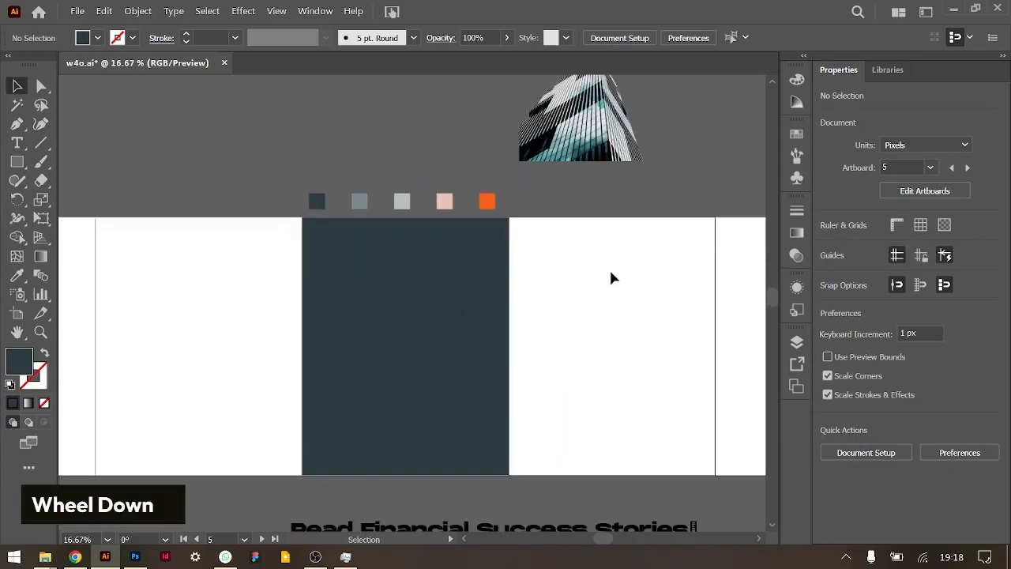
pyautogui.moveTo(620, 125); pyautogui.dragTo(622, 393)
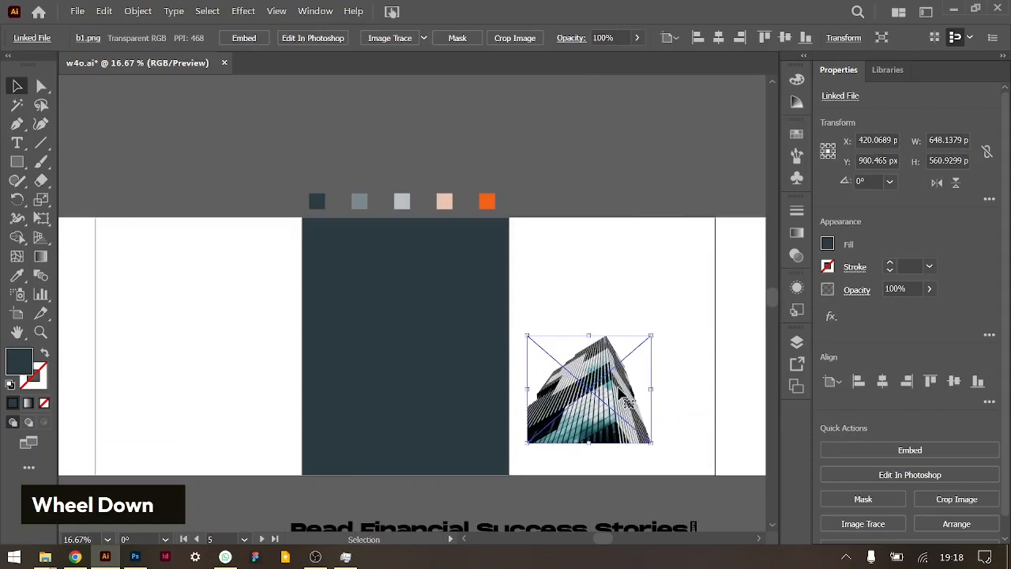
pyautogui.moveTo(624, 403); pyautogui.dragTo(573, 377)
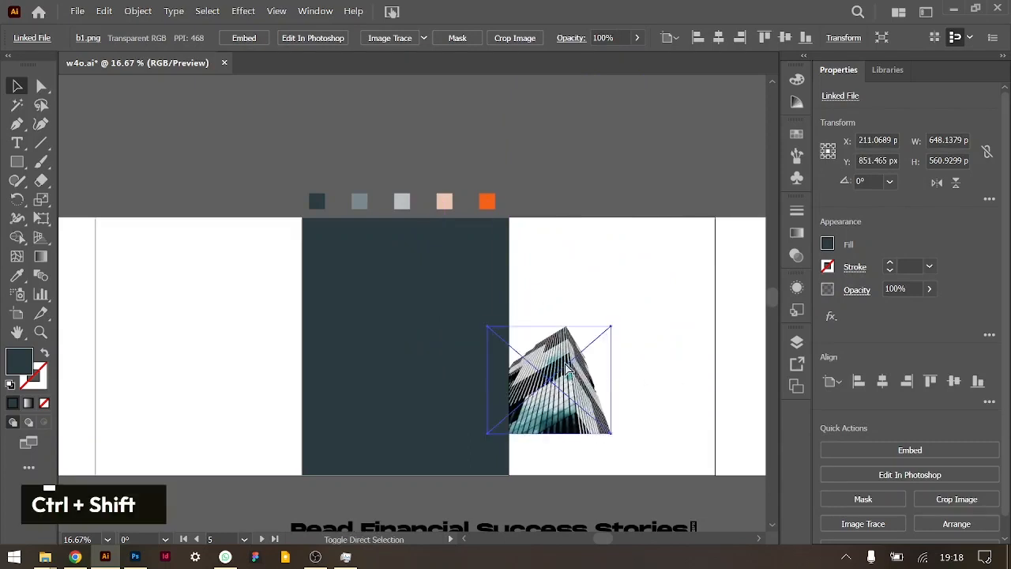
pyautogui.hotkey('ctrl', 'shift', ']')
pyautogui.moveTo(567, 367); pyautogui.dragTo(364, 413)
# Enlarge and rotate the building image to about 807 x 718 px at about 6° in the background's lower left corner.
pyautogui.moveTo(422, 366); pyautogui.dragTo(411, 346)
pyautogui.moveTo(383, 414); pyautogui.dragTo(376, 426)
pyautogui.moveTo(400, 366); pyautogui.dragTo(410, 348)
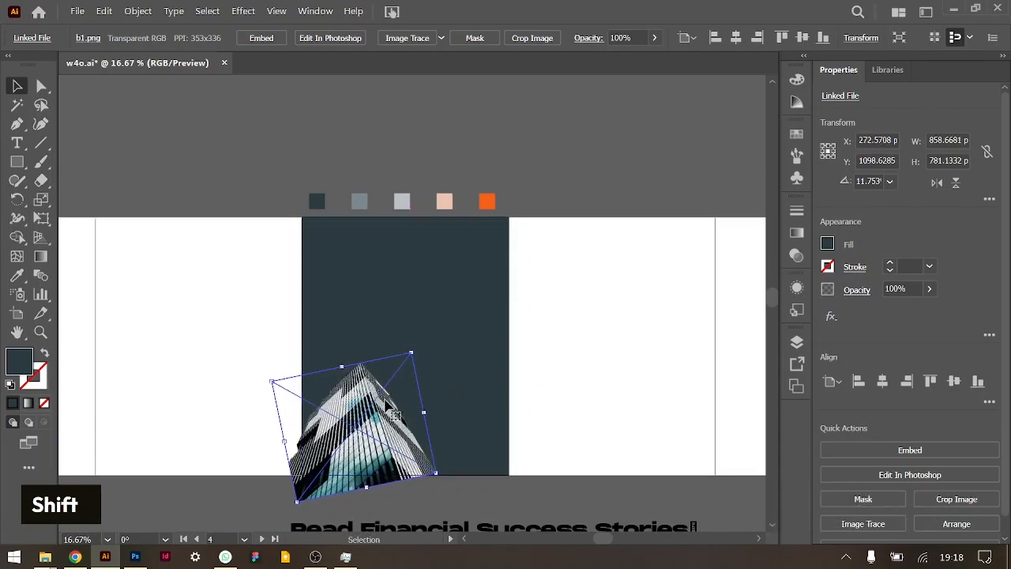
pyautogui.moveTo(386, 405); pyautogui.dragTo(386, 398)
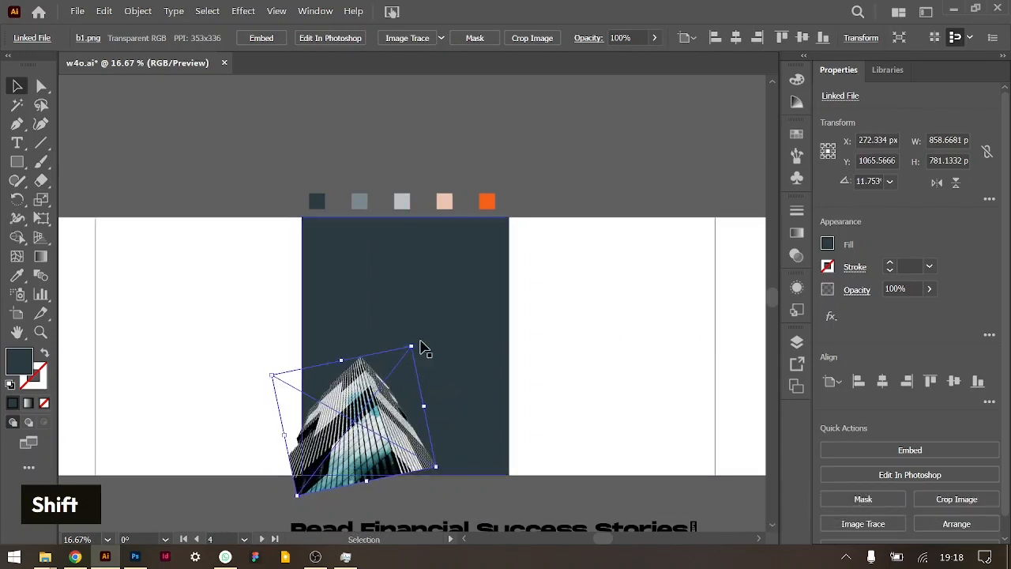
pyautogui.moveTo(416, 341); pyautogui.dragTo(422, 347)
# Duplicate the building image toward the lower right of the background and reflect the copy across the vertical axis.
pyautogui.moveTo(378, 432); pyautogui.dragTo(496, 435)
pyautogui.press('alt')
pyautogui.rightClick(497, 435)
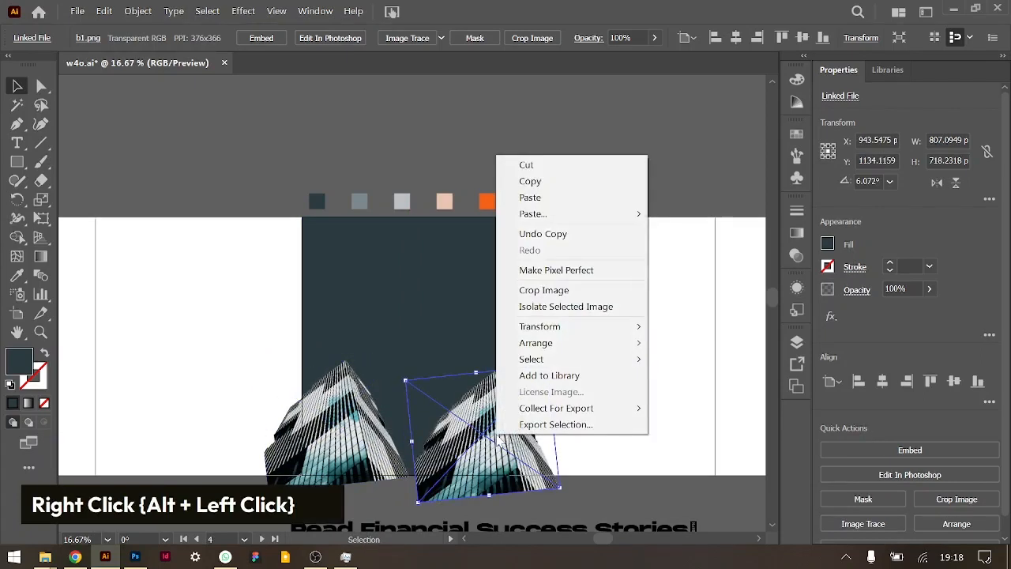
pyautogui.moveTo(571, 330)
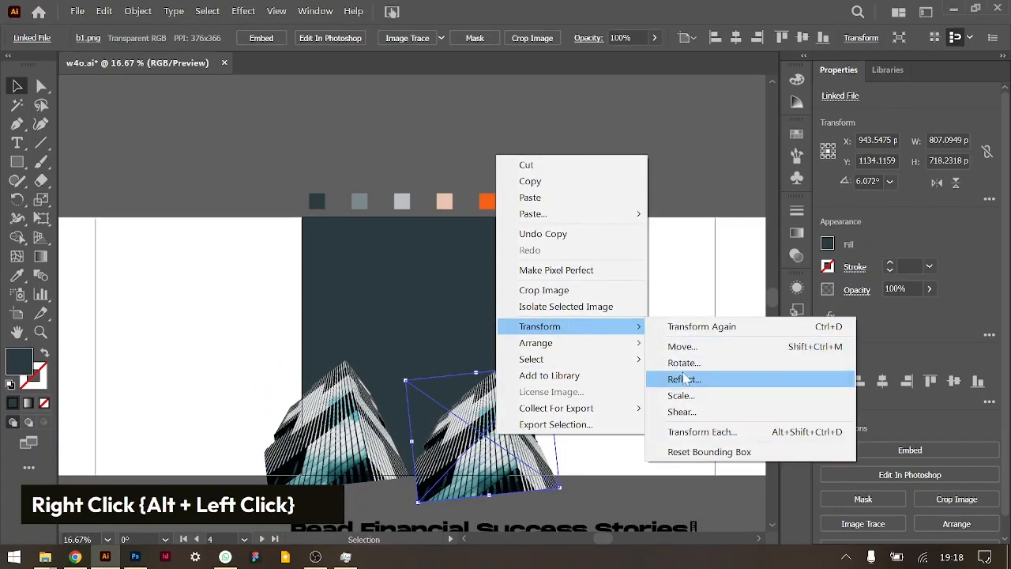
pyautogui.click(683, 380)
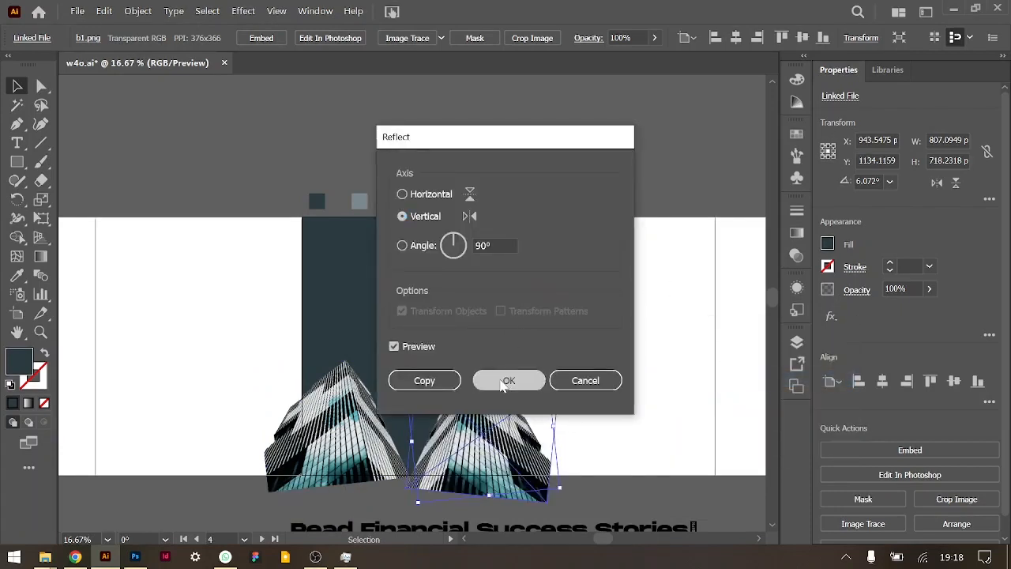
pyautogui.click(508, 379)
# Fine-tune the spacing of the two building images by shifting the left one slightly outward.
pyautogui.moveTo(505, 462)
pyautogui.mouseDown()
pyautogui.moveTo(493, 380)
pyautogui.moveTo(491, 452)
pyautogui.mouseUp()
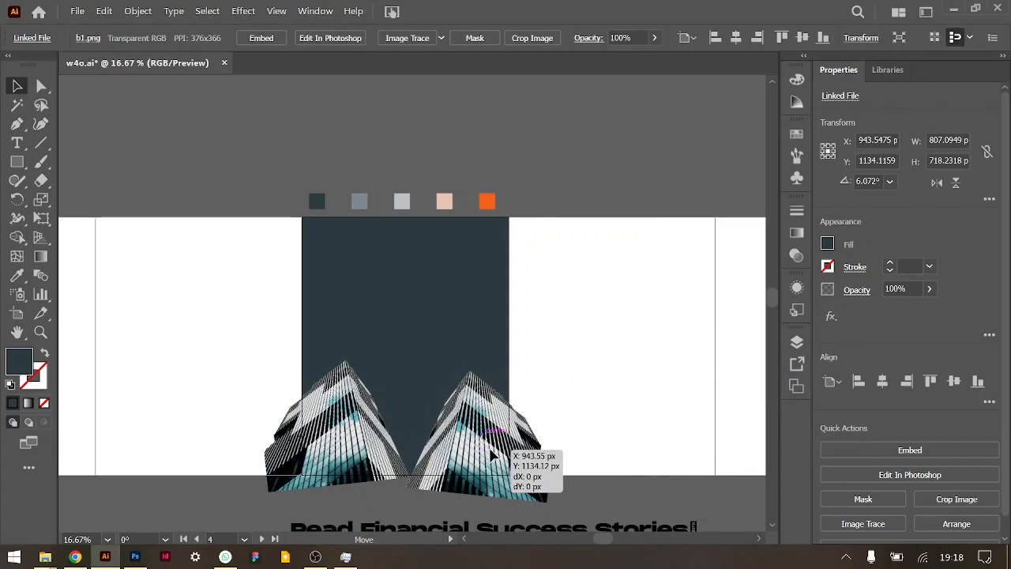
pyautogui.moveTo(369, 452); pyautogui.dragTo(365, 452)
pyautogui.click(592, 336)
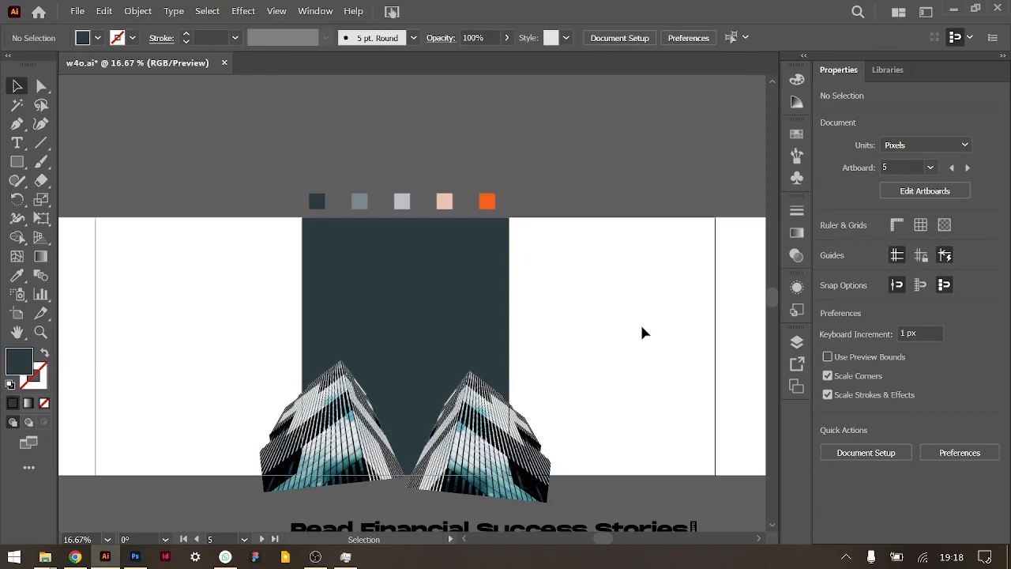
# Draw a circle about 412 px across, centred horizontally on the background between and above the two buildings.
pyautogui.hotkey('ctrl', '=')
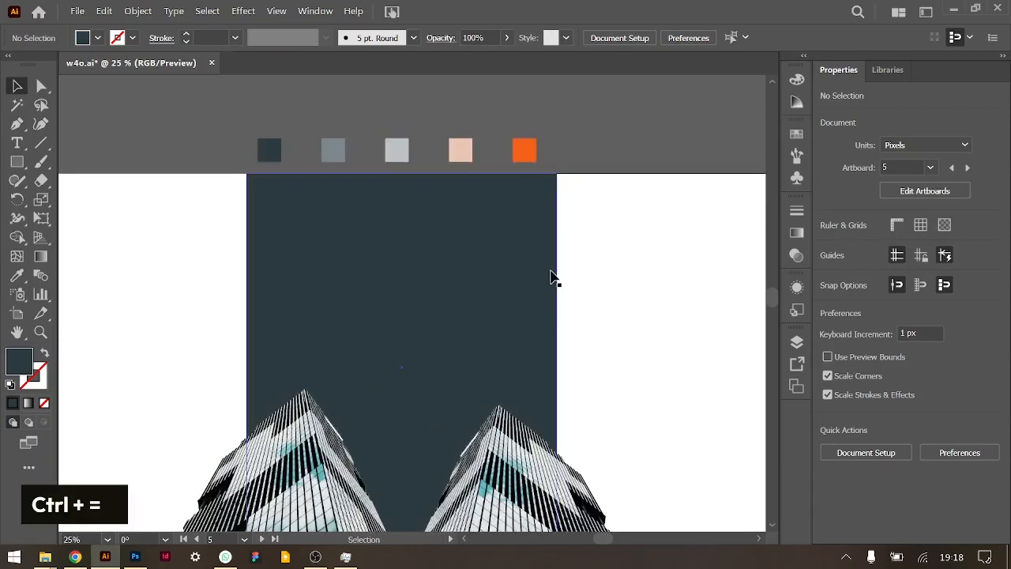
pyautogui.scroll(-1, 552, 278)
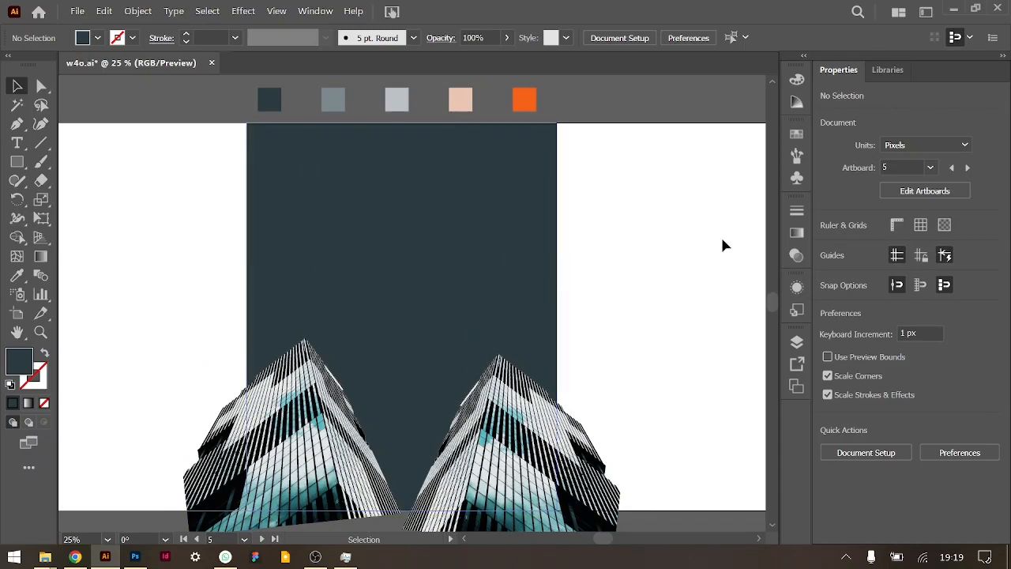
pyautogui.rightClick(19, 163)
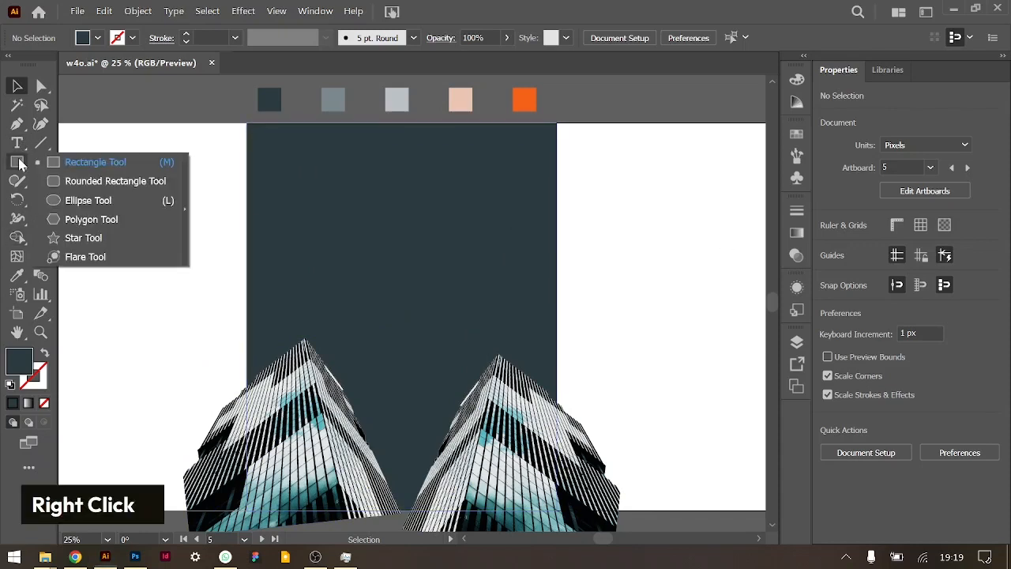
pyautogui.click(403, 325)
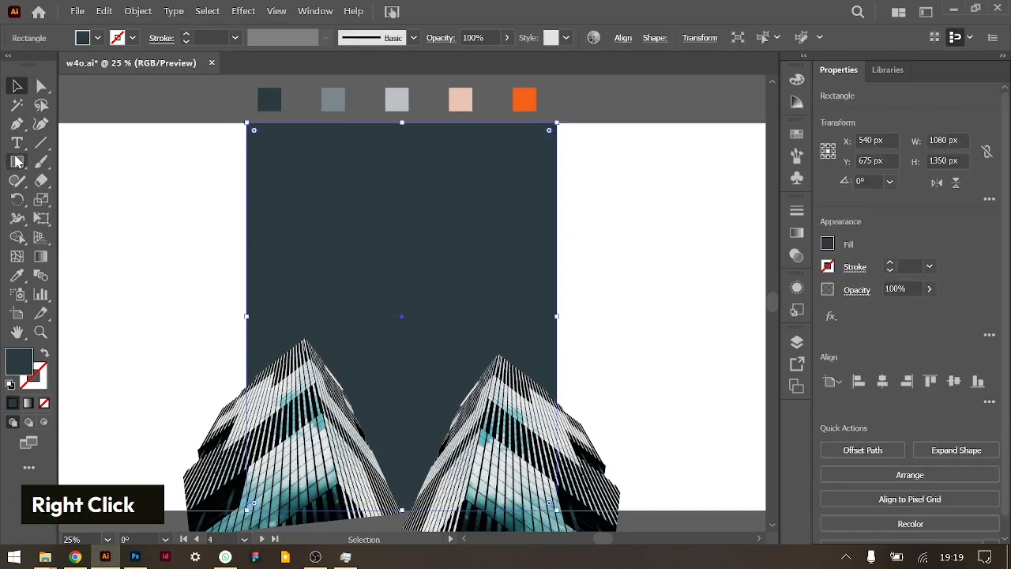
pyautogui.rightClick(19, 163)
pyautogui.click(108, 203)
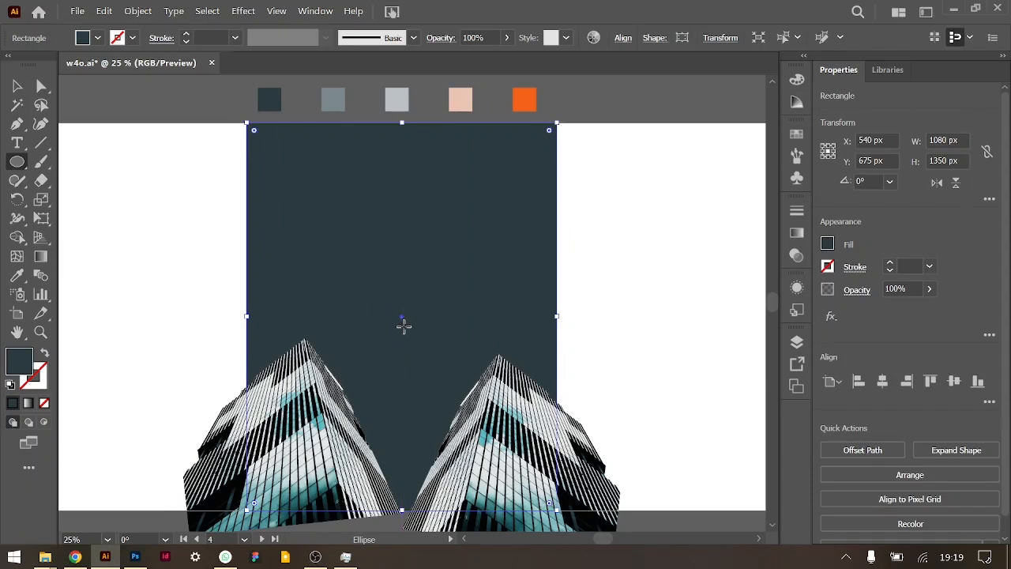
pyautogui.moveTo(403, 325); pyautogui.dragTo(460, 347)
pyautogui.click(17, 85)
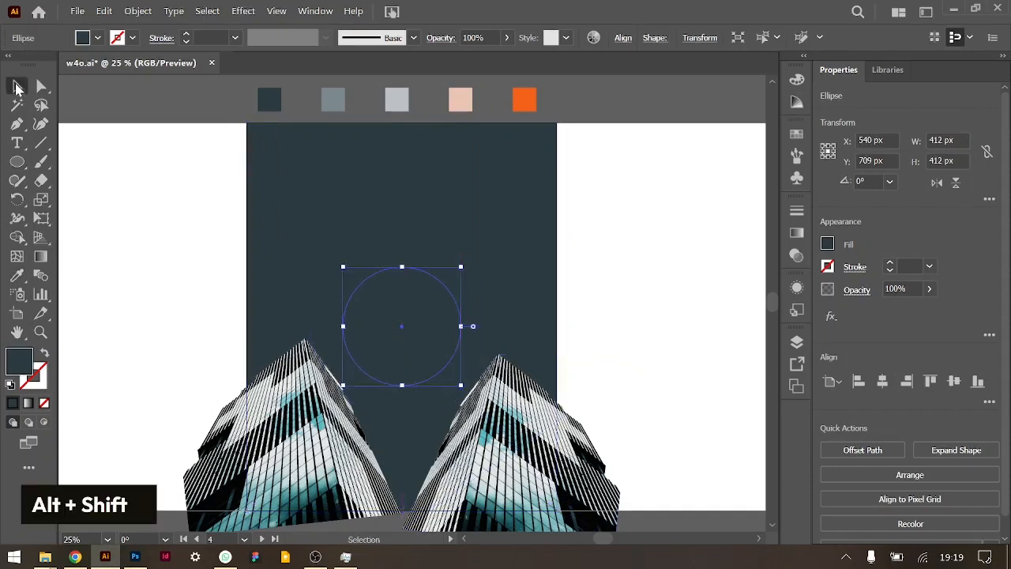
# Fill the circle with the light orange swatch.
pyautogui.rightClick(832, 247)
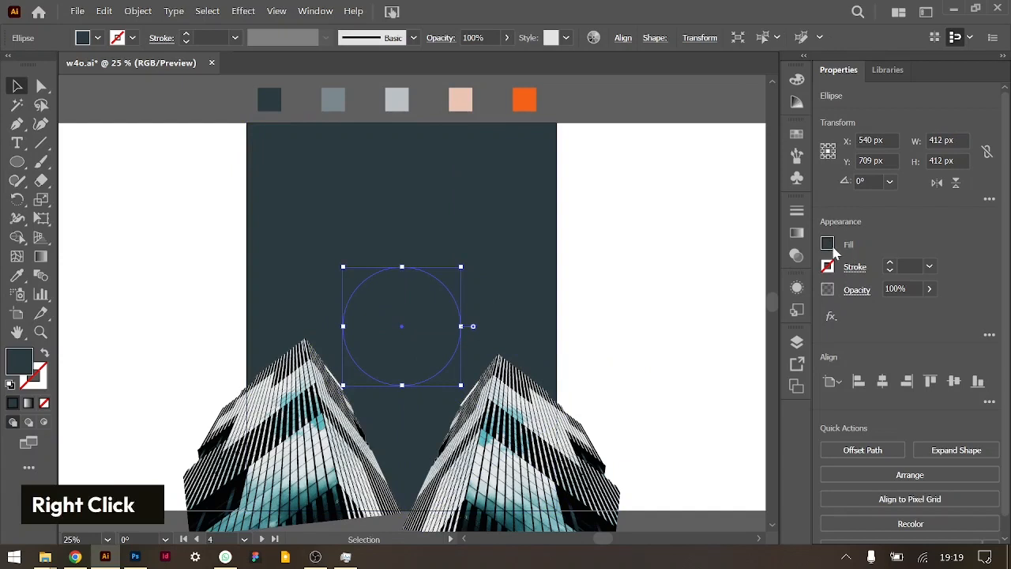
pyautogui.click(826, 247)
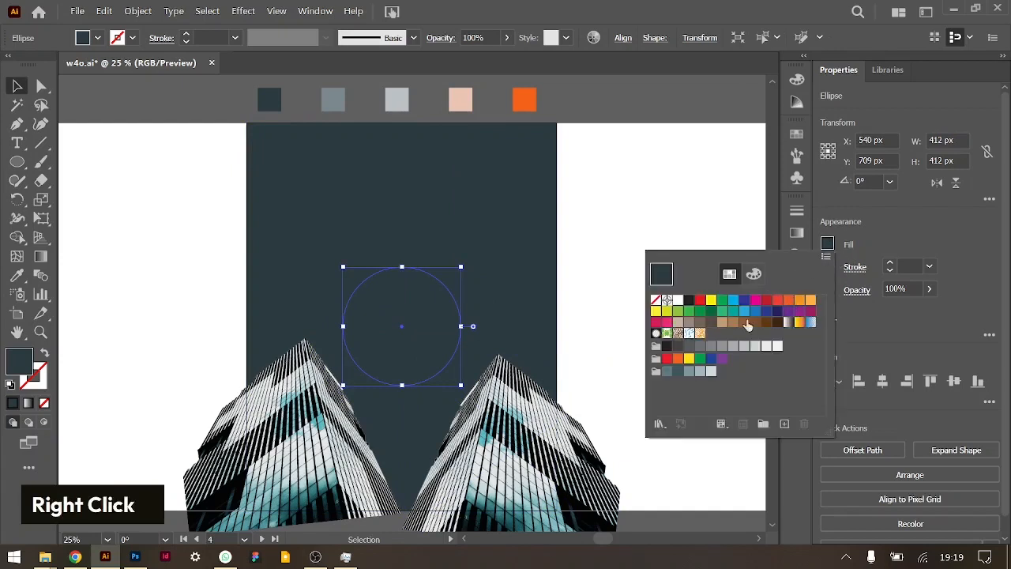
pyautogui.doubleClick(809, 300)
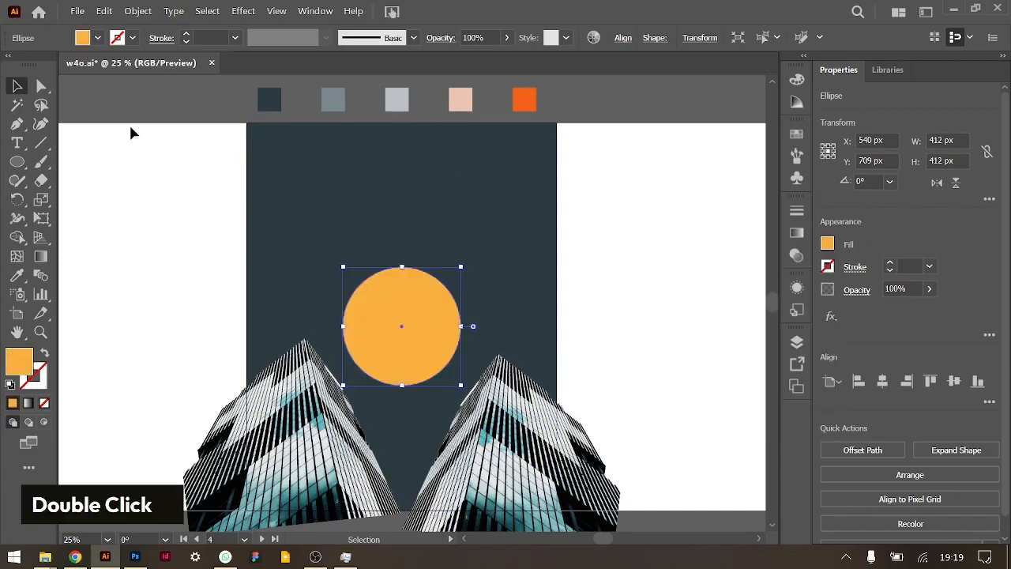
# Create a copy of the circle scaled uniformly to 120% and enlarge that copy from its centre to about 546 px.
pyautogui.rightClick(401, 308)
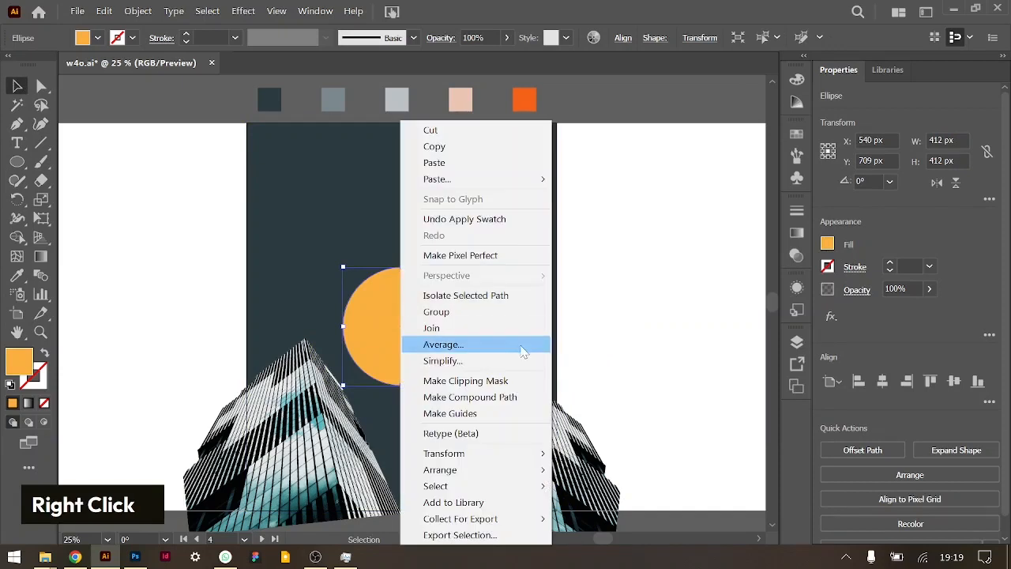
pyautogui.moveTo(501, 453)
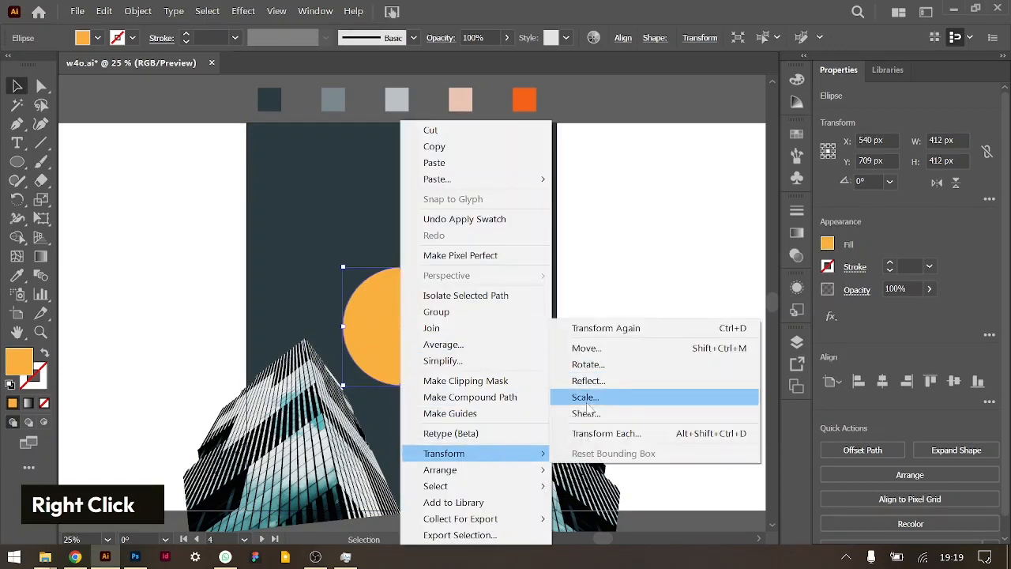
pyautogui.click(585, 397)
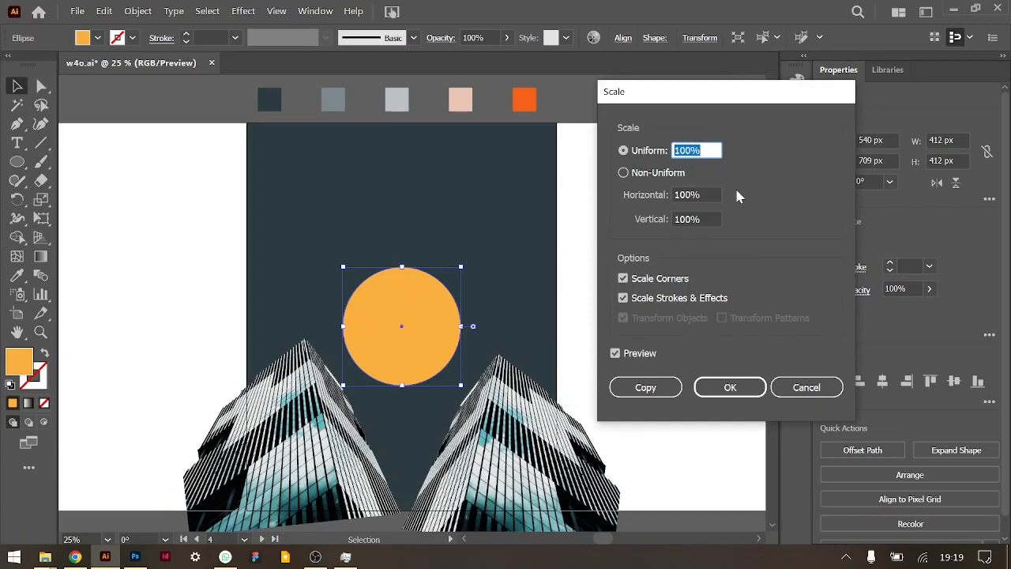
pyautogui.write('120')
pyautogui.press('Tab')
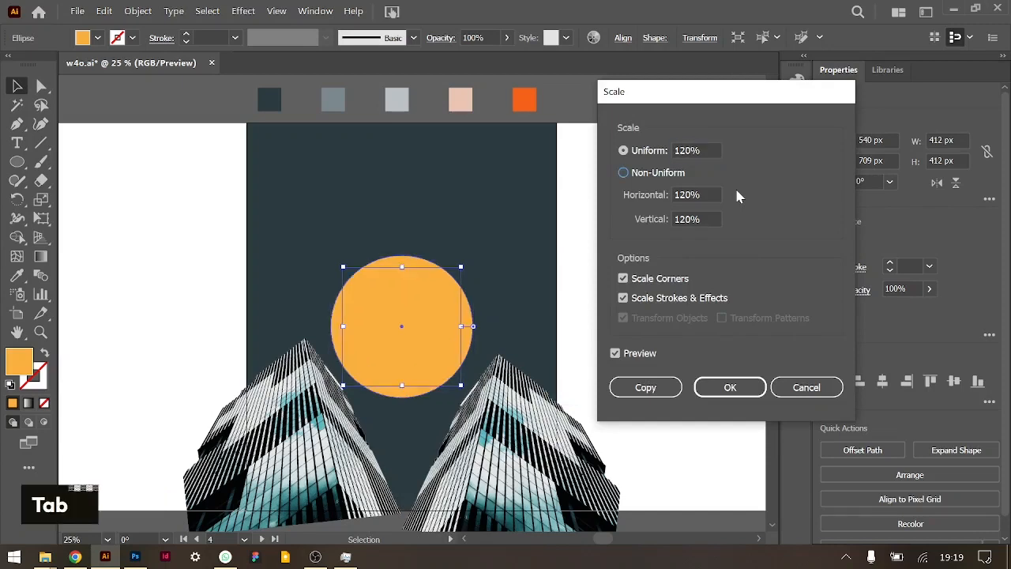
pyautogui.click(645, 387)
pyautogui.moveTo(474, 256); pyautogui.dragTo(481, 252)
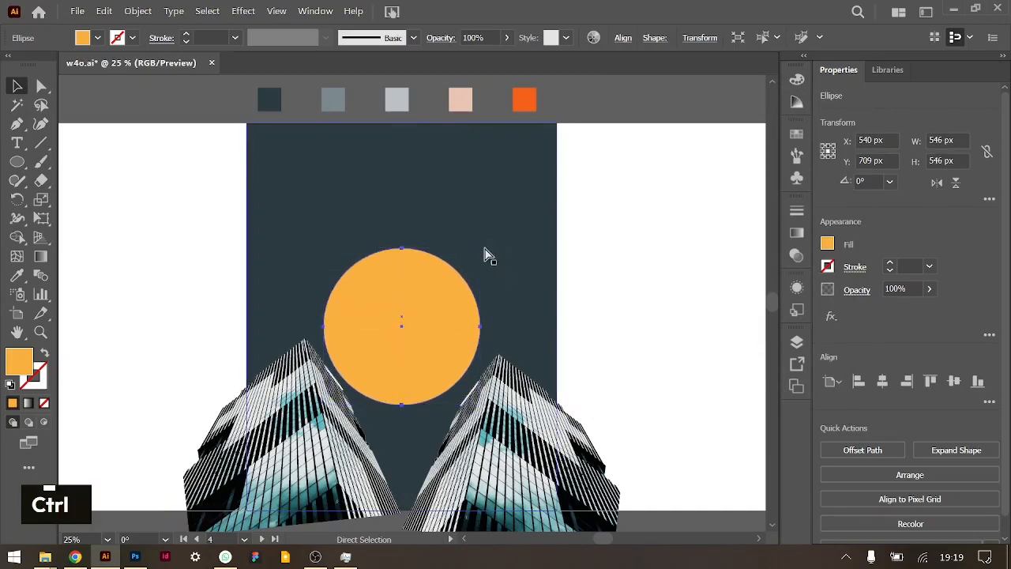
# Send the enlarged circle backward behind the smaller circle, and select the smaller one.
pyautogui.hotkey('ctrl', '[')
pyautogui.click(418, 323)
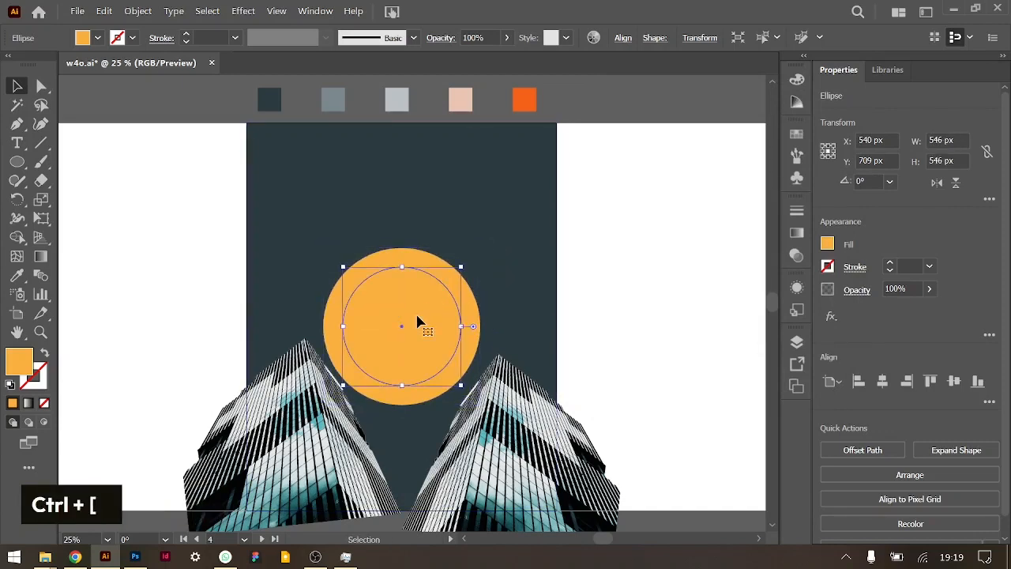
# Try filling the inner circle with the bright orange sampled from the palette squares, and undo that fill.
pyautogui.scroll(2, 418, 323)
pyautogui.click(474, 363)
pyautogui.click(409, 386)
pyautogui.press('o')
pyautogui.press('i')
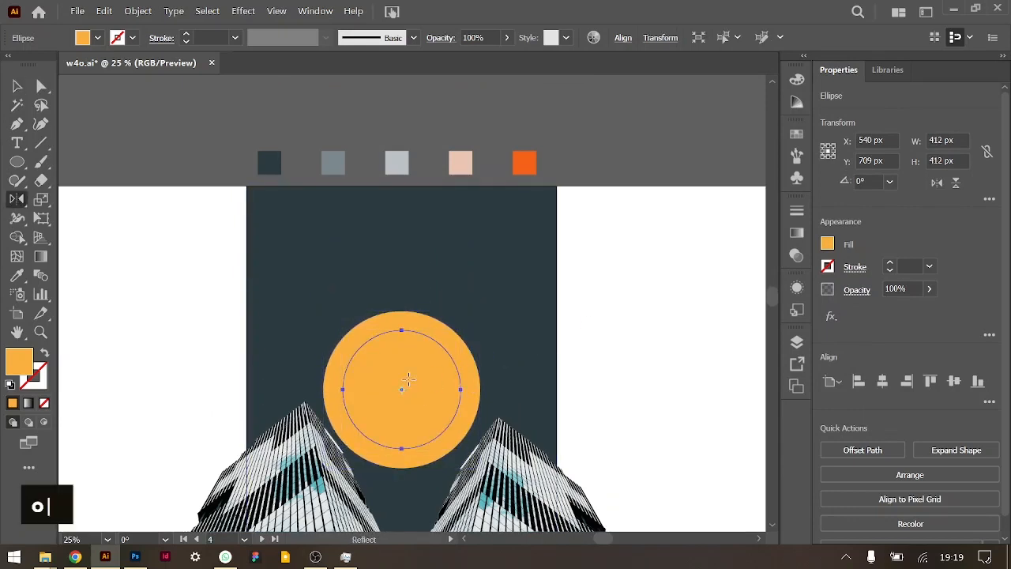
pyautogui.click(531, 156)
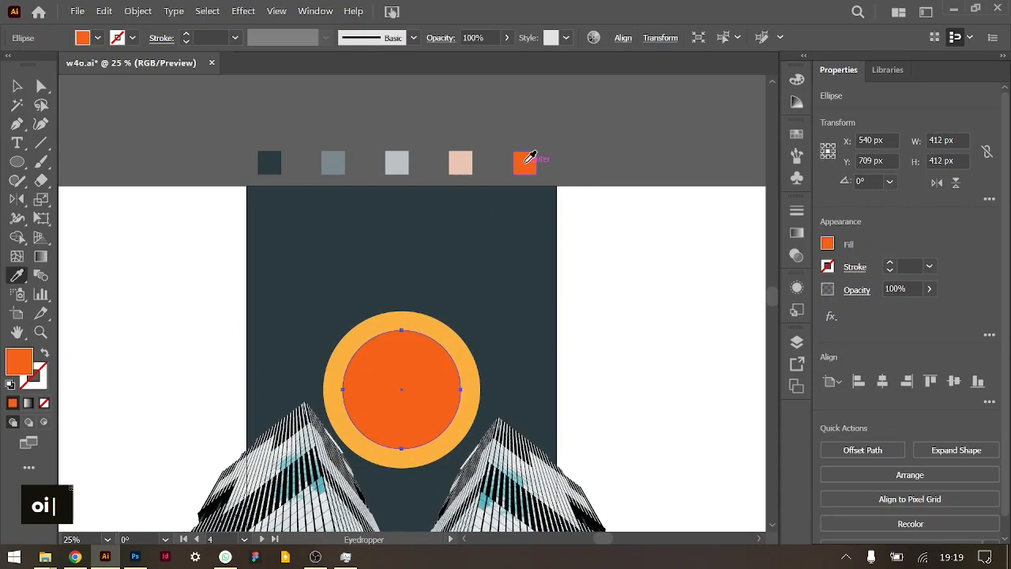
pyautogui.click(17, 104)
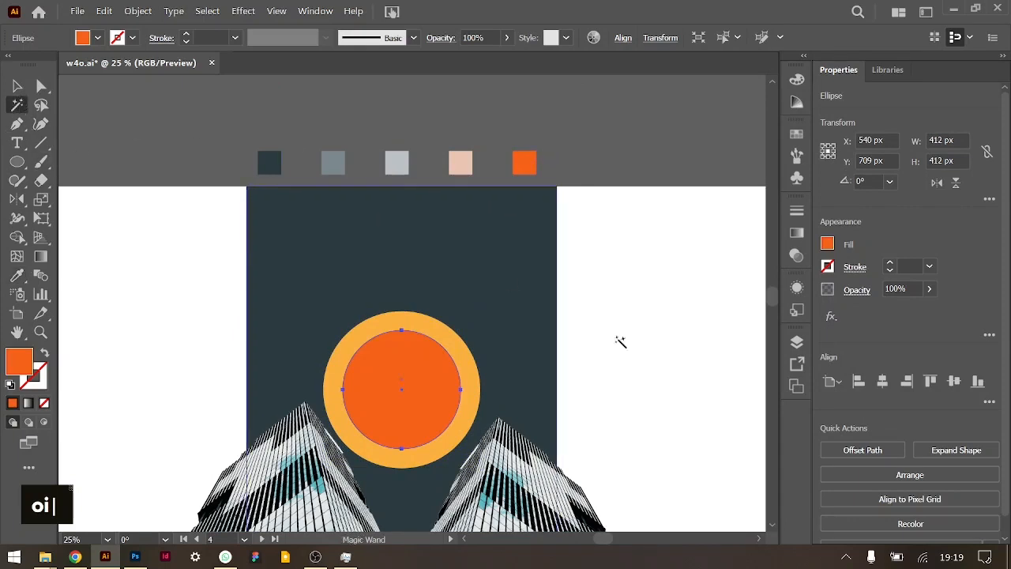
pyautogui.press('v')
pyautogui.hotkey('ctrl', 'z')
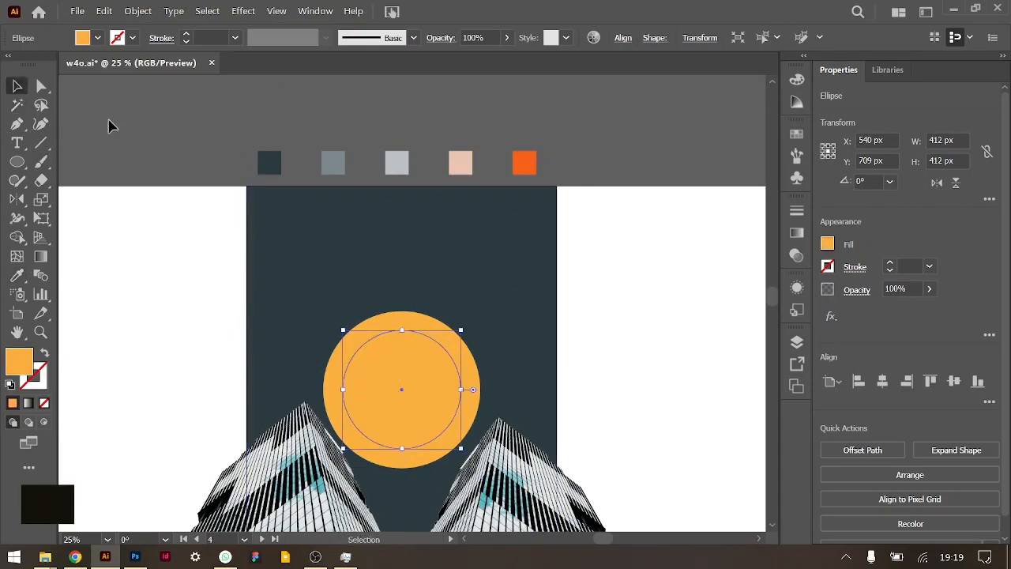
# Recolour the inner circle with the light orange swatch, shifting its hue slightly towards yellow.
pyautogui.click(827, 245)
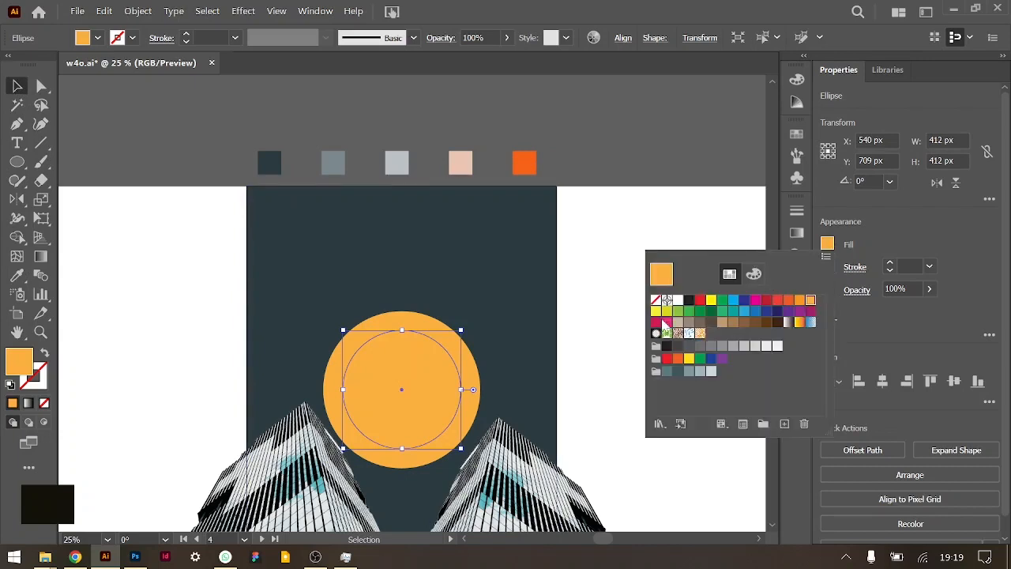
pyautogui.click(655, 312)
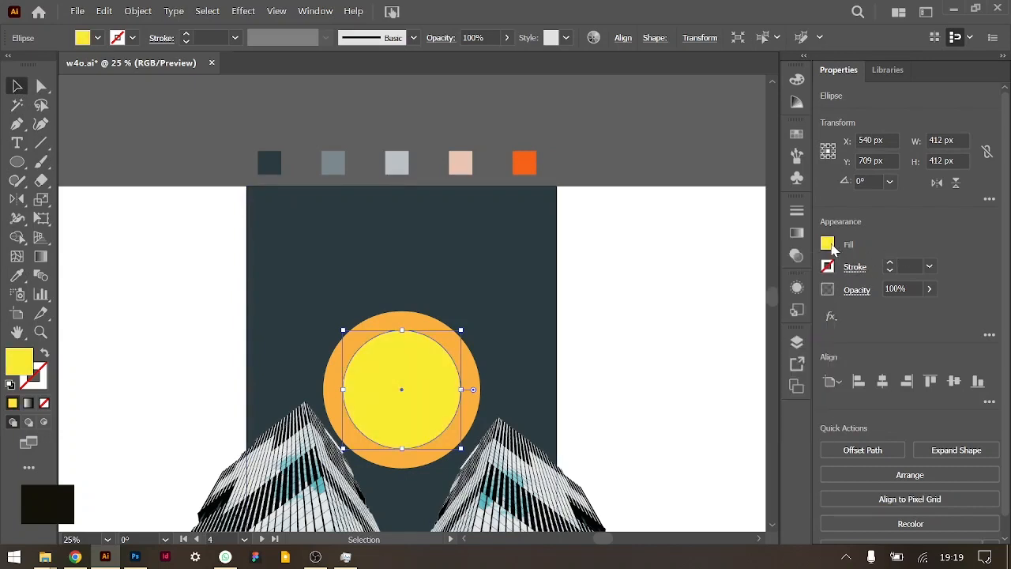
pyautogui.click(827, 245)
pyautogui.click(798, 302)
pyautogui.click(753, 273)
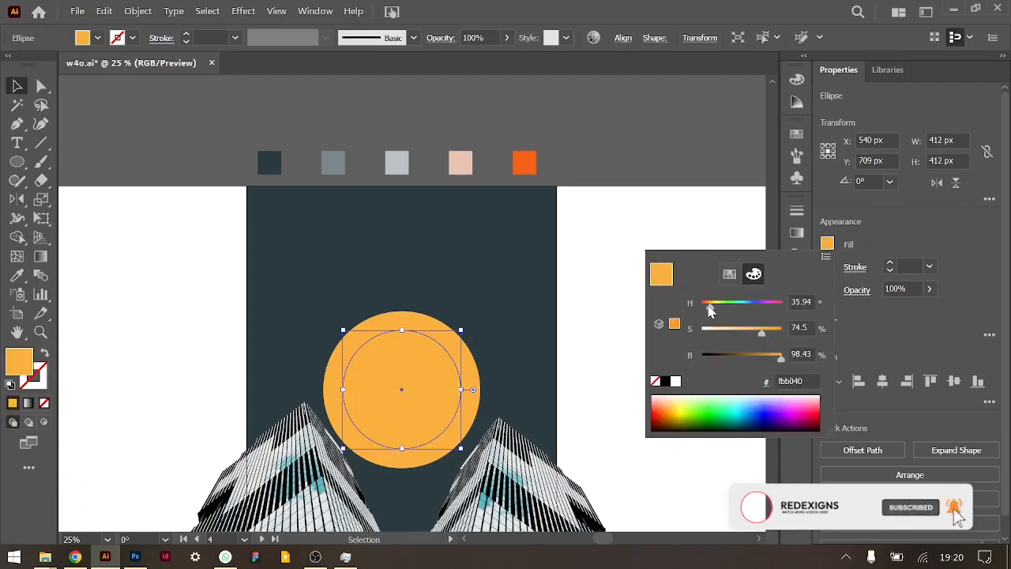
pyautogui.moveTo(709, 310); pyautogui.dragTo(711, 308)
pyautogui.click(615, 218)
pyautogui.click(626, 402)
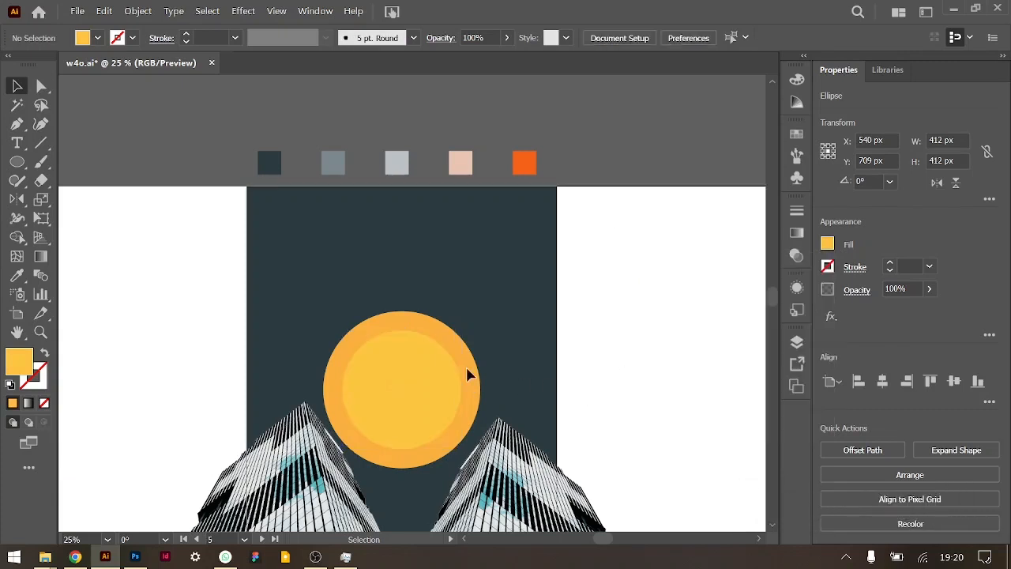
# Shrink the outer orange circle proportionally about its centre to about 484 px across.
pyautogui.click(461, 366)
pyautogui.press('shift')
pyautogui.press('shift')
pyautogui.moveTo(482, 309); pyautogui.dragTo(471, 317)
pyautogui.click(636, 328)
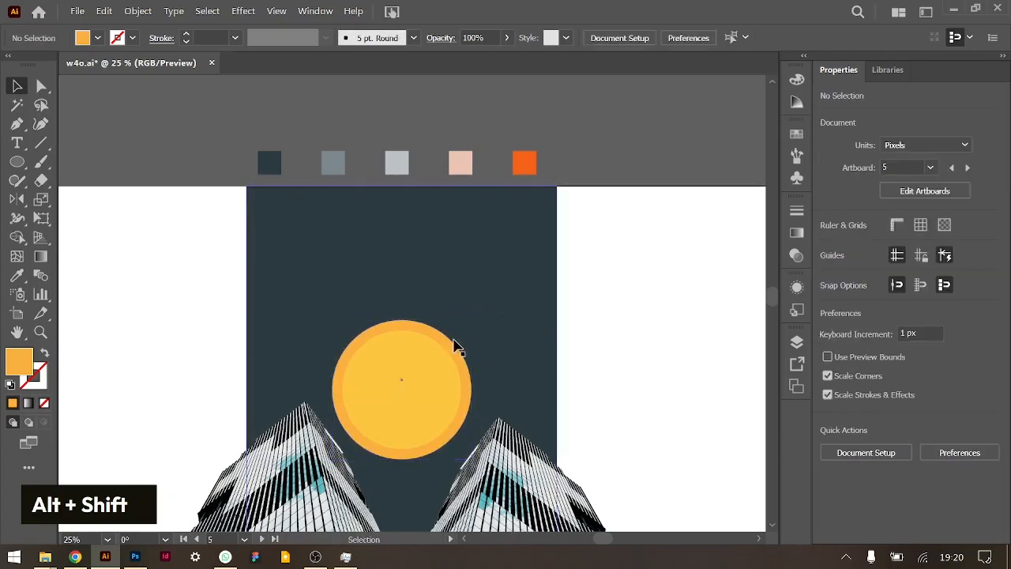
pyautogui.rightClick(449, 346)
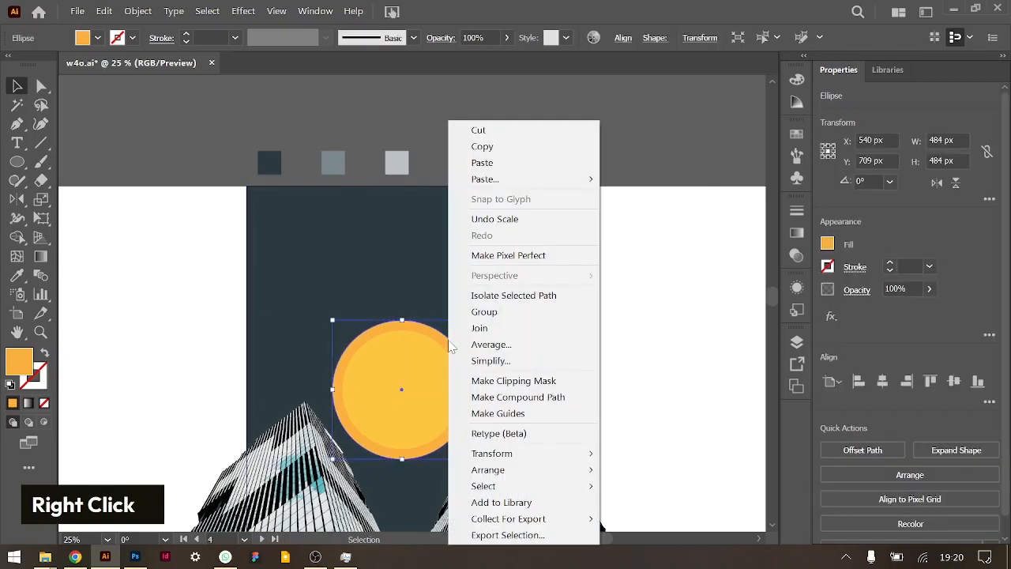
pyautogui.moveTo(537, 451)
pyautogui.click(658, 345)
pyautogui.press('Escape')
pyautogui.press('Escape')
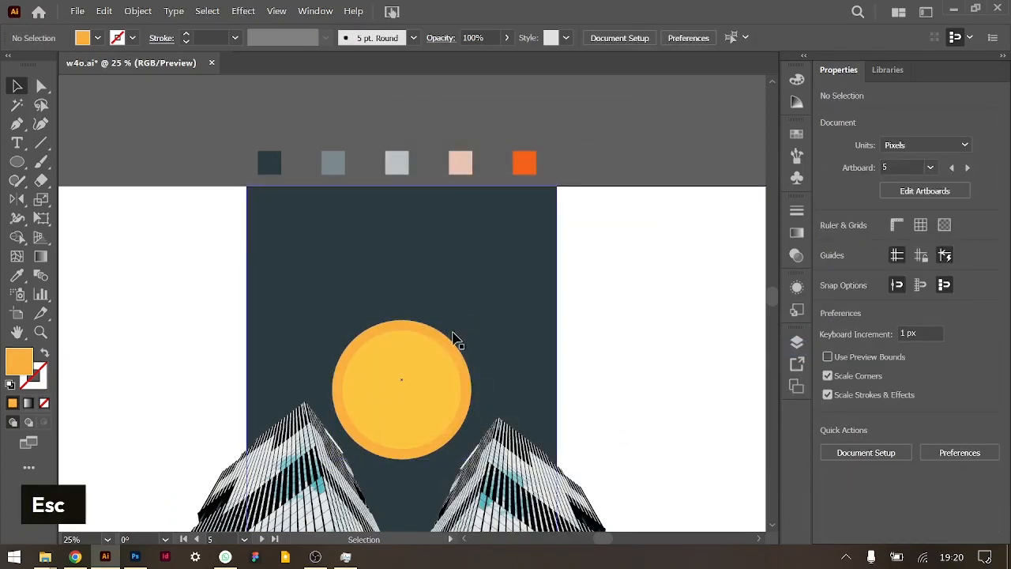
# Create a copy of the outer orange circle scaled uniformly to 150%.
pyautogui.click(447, 337)
pyautogui.click(472, 341)
pyautogui.hotkey('ctrl', '=')
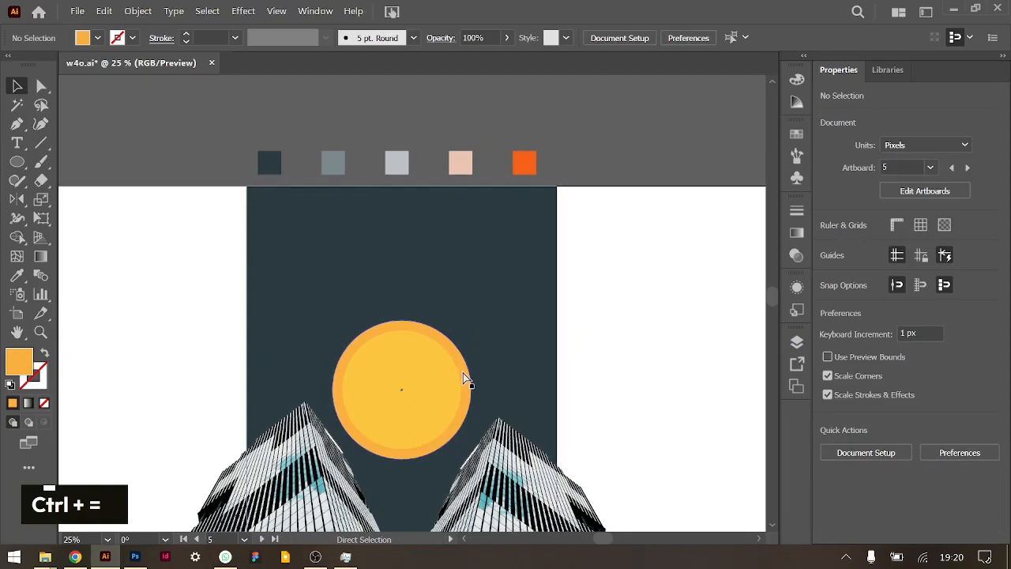
pyautogui.scroll(-3, 464, 376)
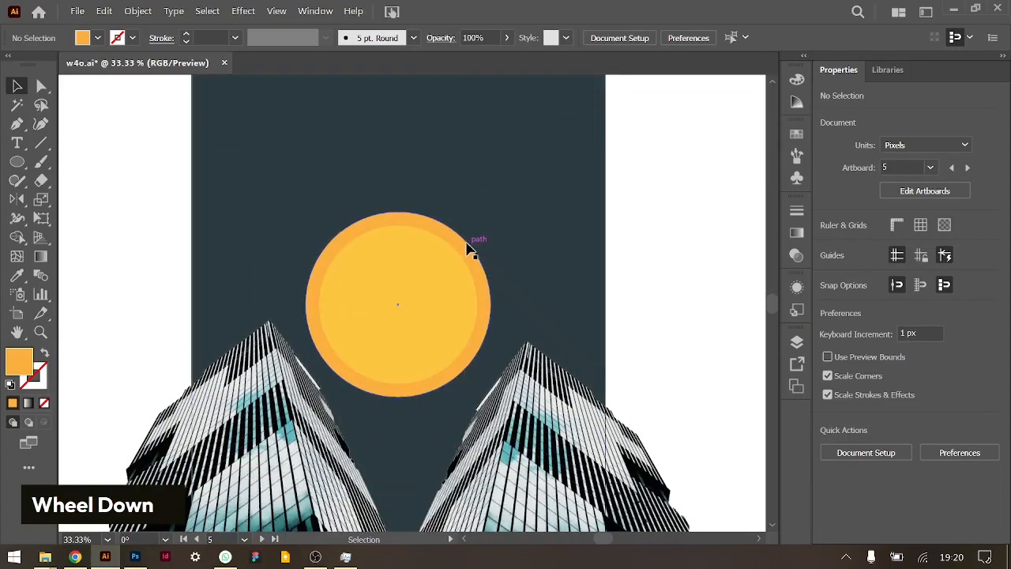
pyautogui.click(469, 249)
pyautogui.rightClick(469, 249)
pyautogui.moveTo(557, 454)
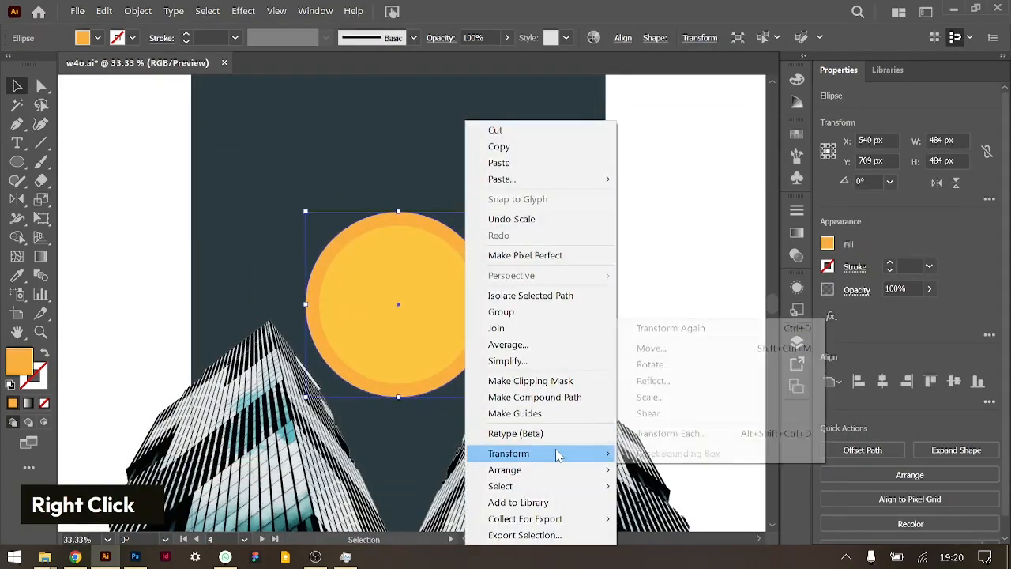
pyautogui.click(647, 397)
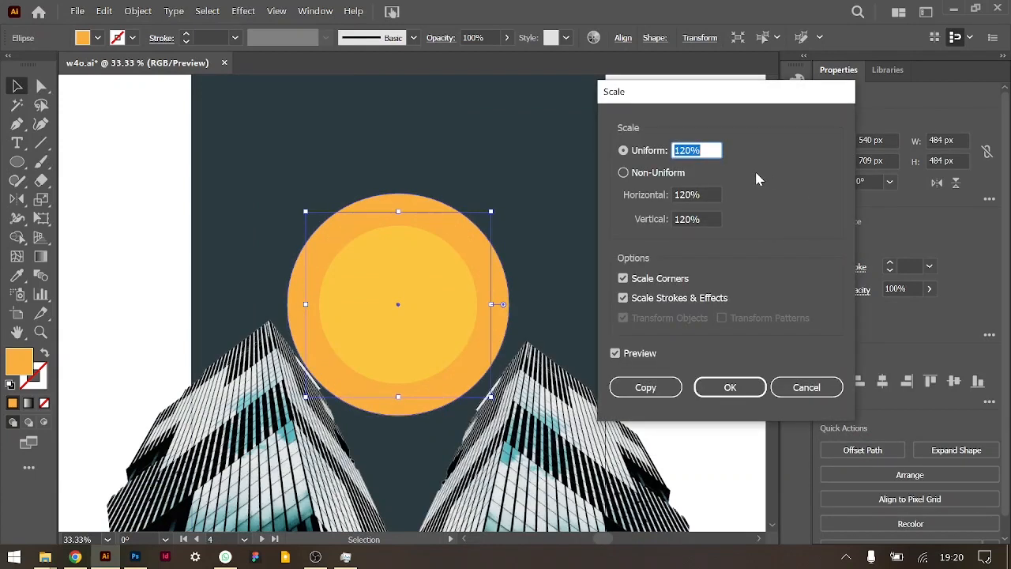
pyautogui.write('150')
pyautogui.press('Tab')
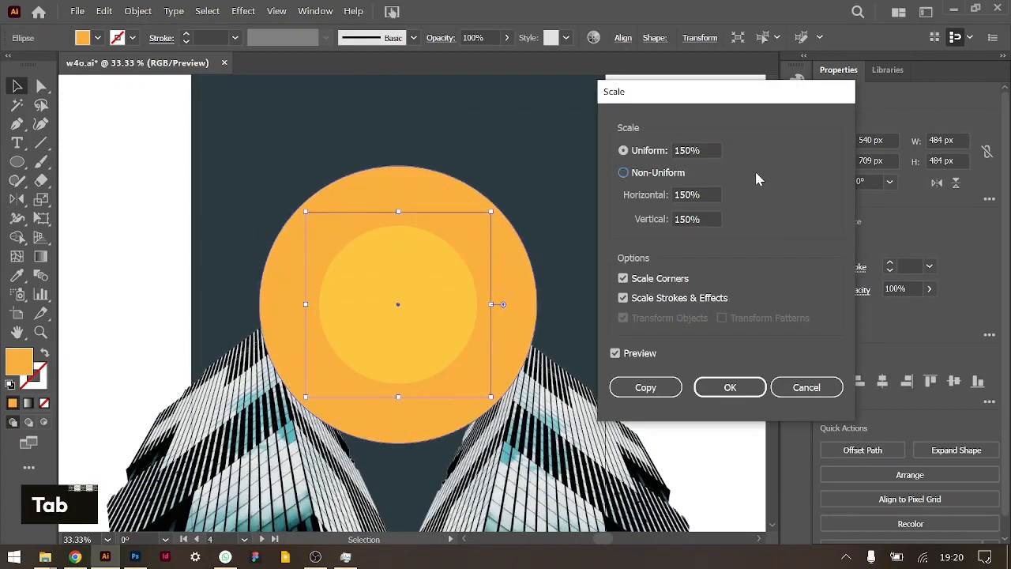
pyautogui.click(645, 387)
# Apply a radial gradient fill to the newly scaled large circle.
pyautogui.scroll(8, 510, 298)
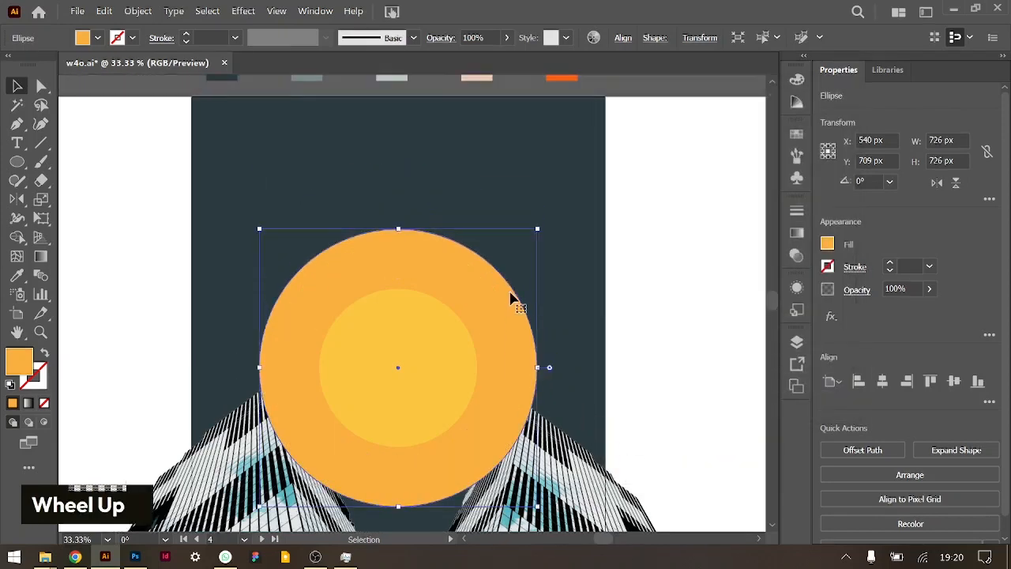
pyautogui.scroll(-3, 510, 300)
pyautogui.click(797, 232)
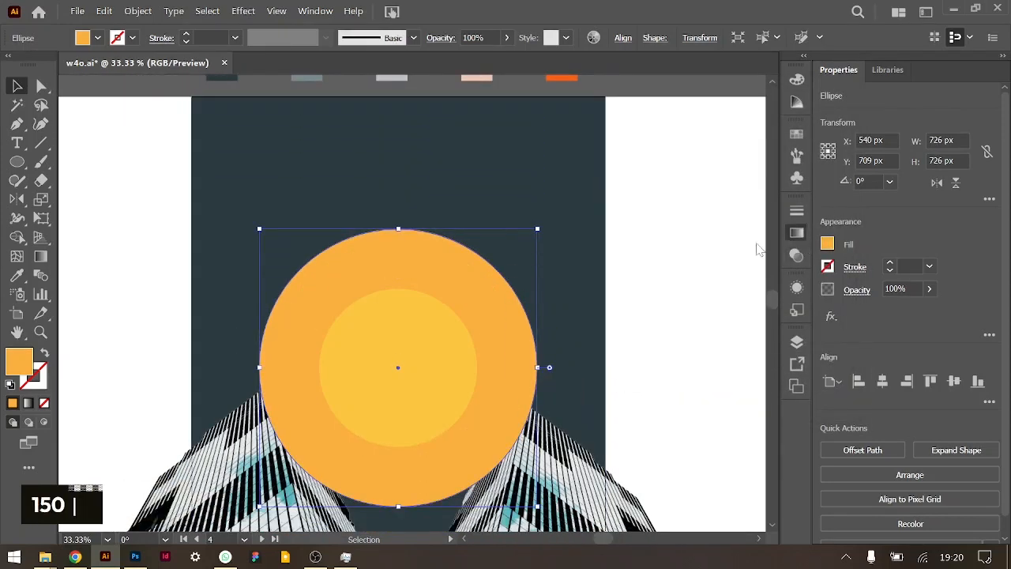
pyautogui.click(695, 229)
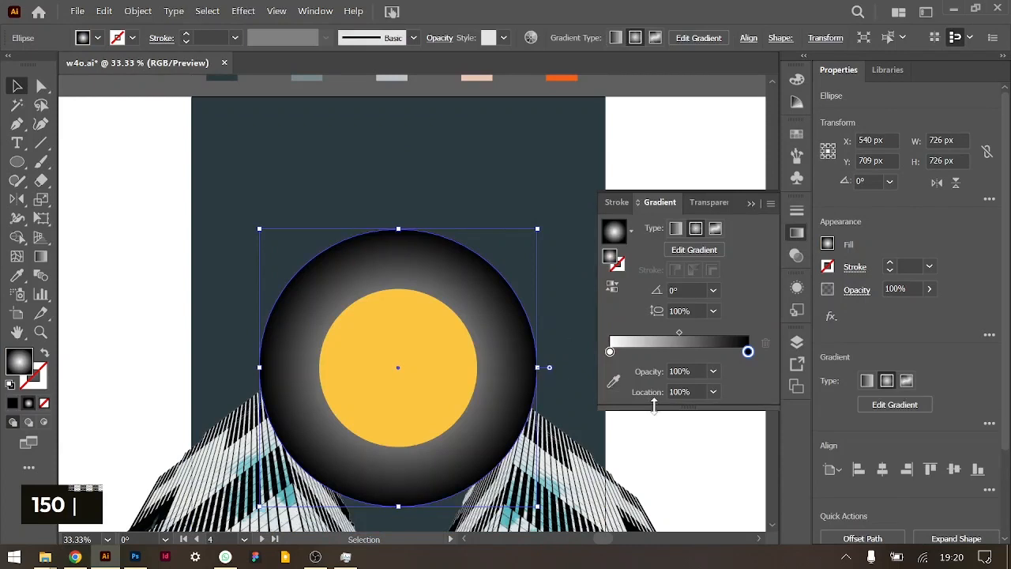
pyautogui.click(609, 352)
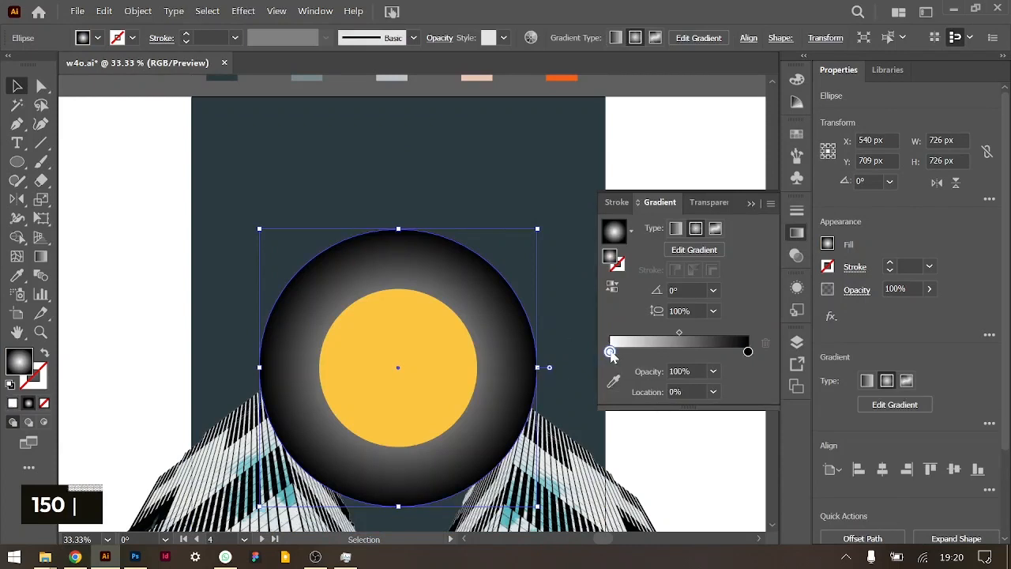
pyautogui.click(748, 352)
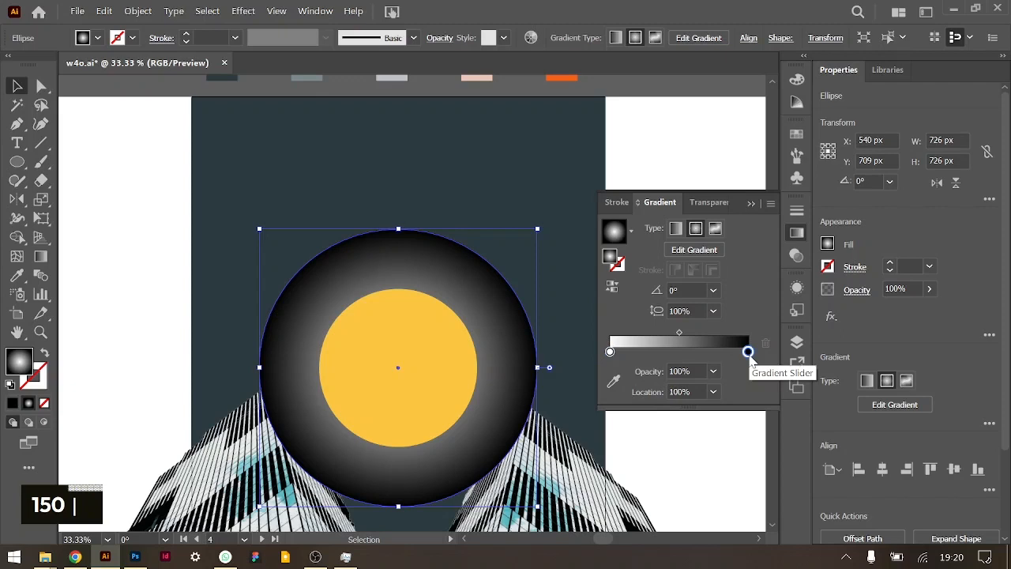
pyautogui.doubleClick(748, 352)
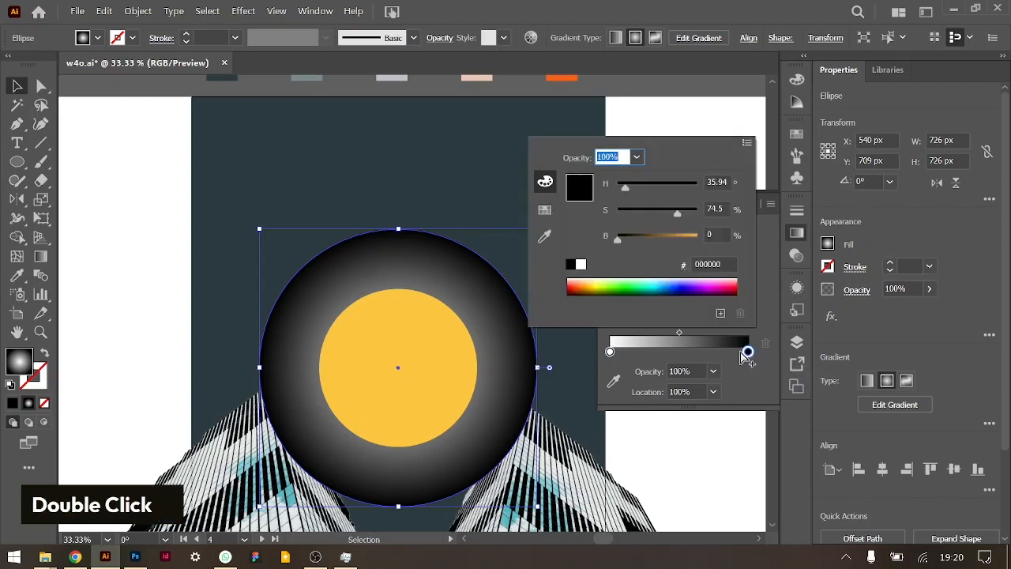
pyautogui.press('Escape')
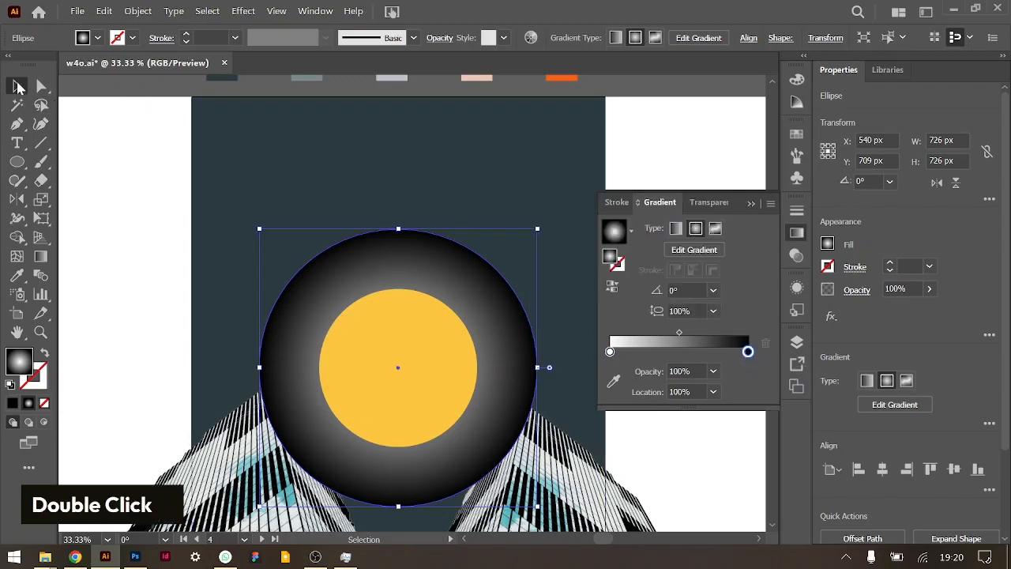
# Create a swatch colour group named w4o from the five palette squares above the artboard.
pyautogui.scroll(2, 300, 215)
pyautogui.scroll(1, 300, 215)
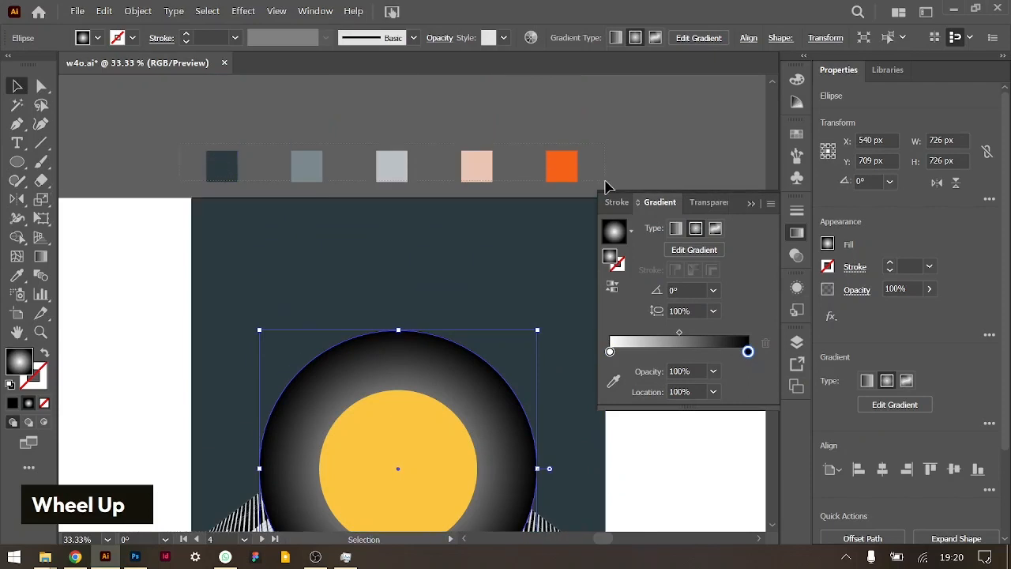
pyautogui.moveTo(605, 181); pyautogui.dragTo(606, 182)
pyautogui.click(796, 213)
pyautogui.click(796, 137)
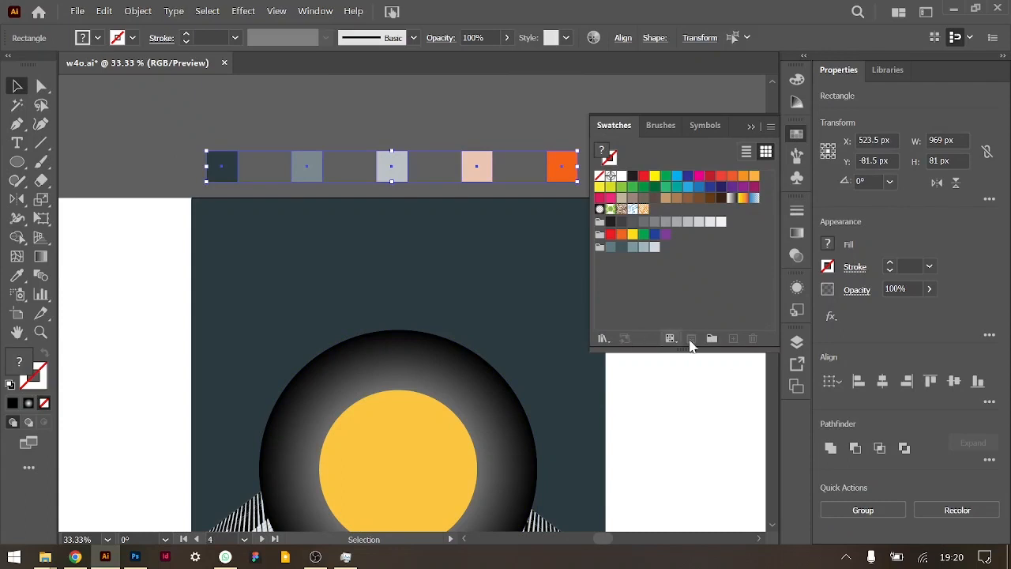
pyautogui.click(711, 338)
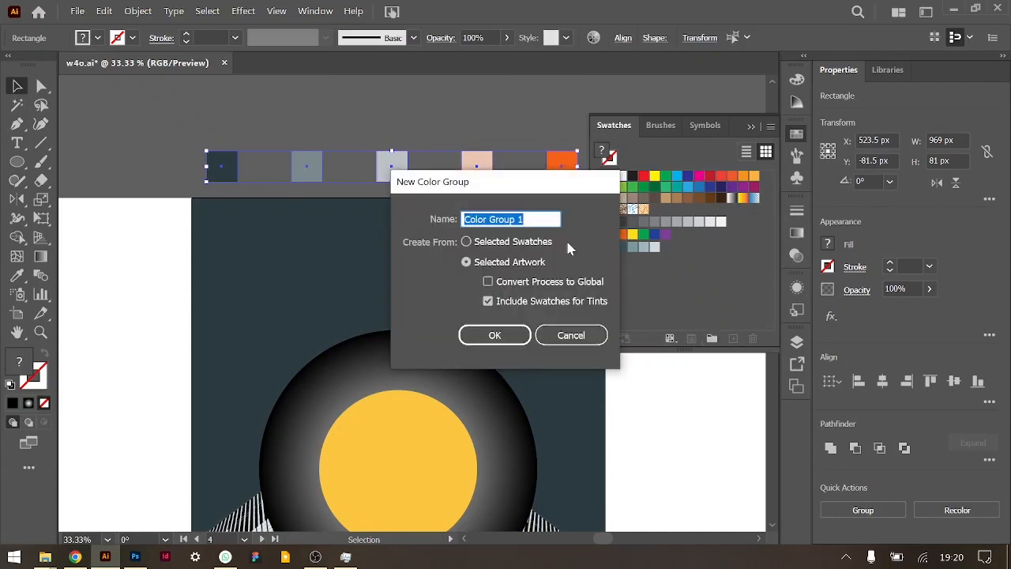
pyautogui.write('w4o')
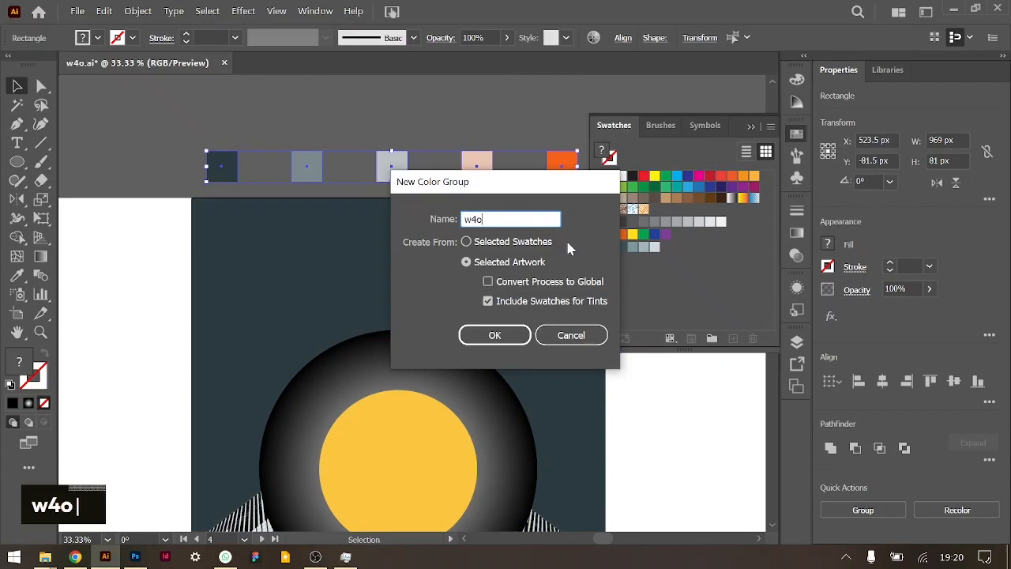
pyautogui.click(490, 336)
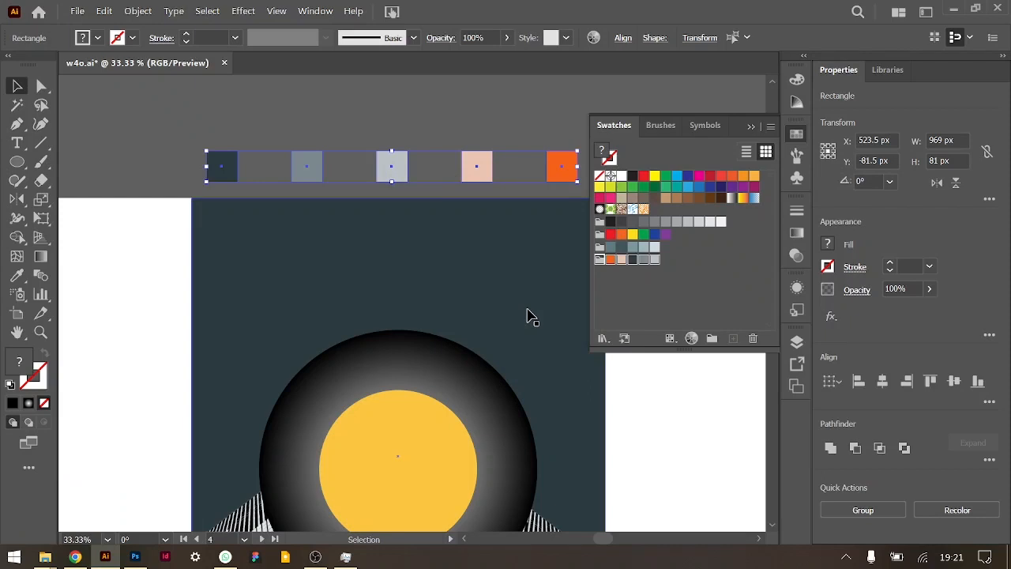
# Set the end stop of the large circle's radial gradient to the peach swatch from the w4o group, at 100% location.
pyautogui.click(417, 361)
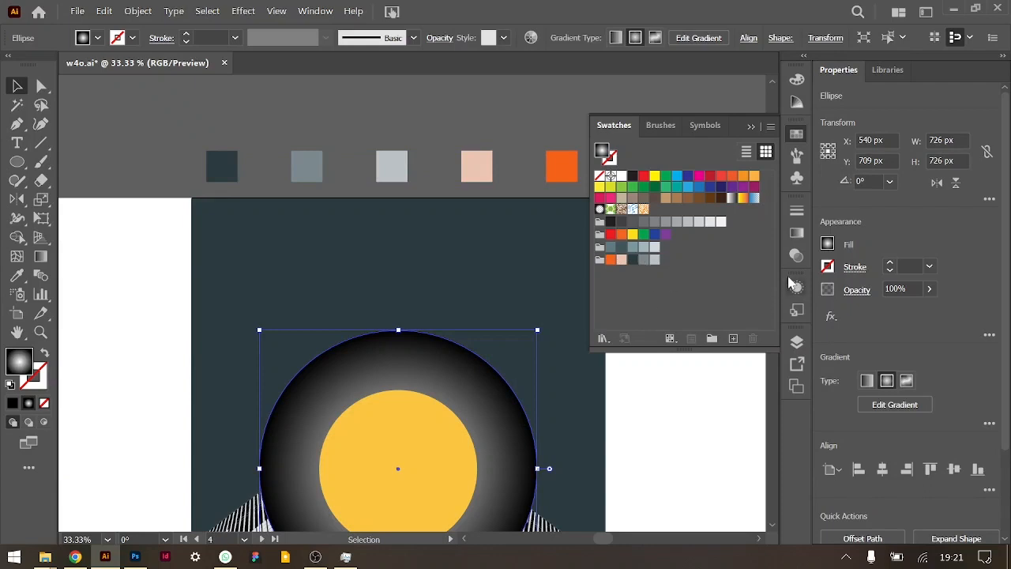
pyautogui.click(796, 233)
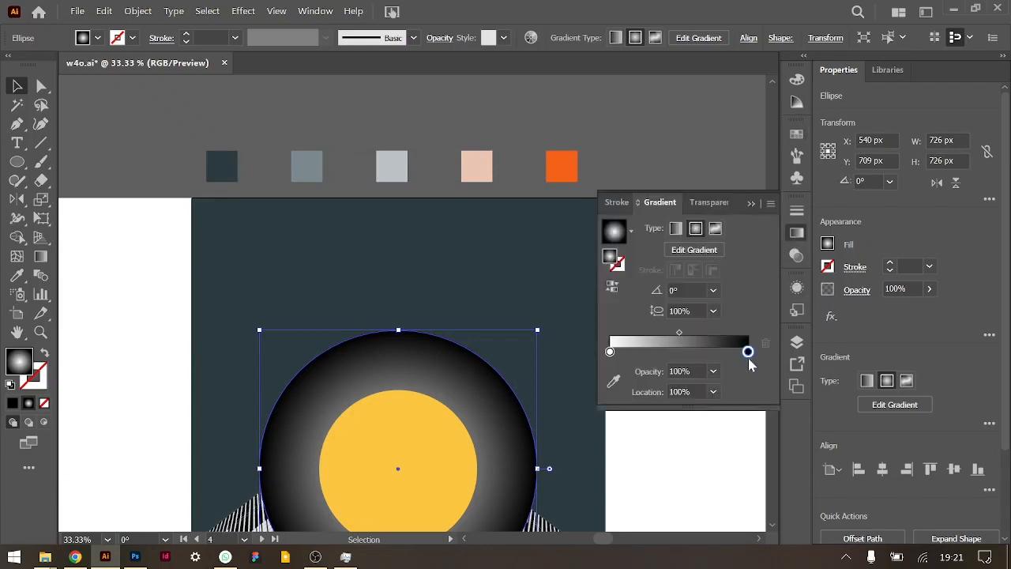
pyautogui.doubleClick(747, 351)
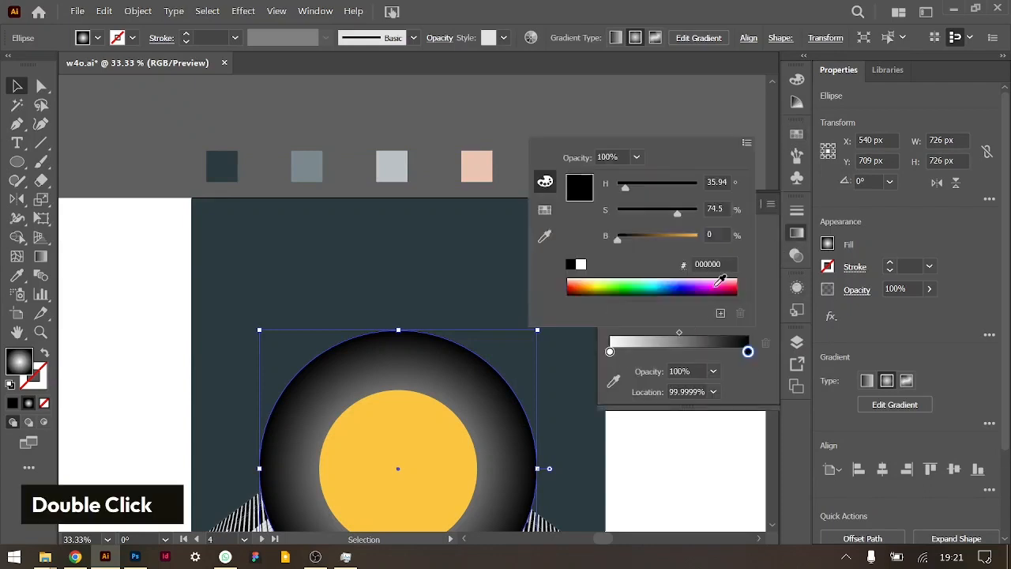
pyautogui.click(760, 339)
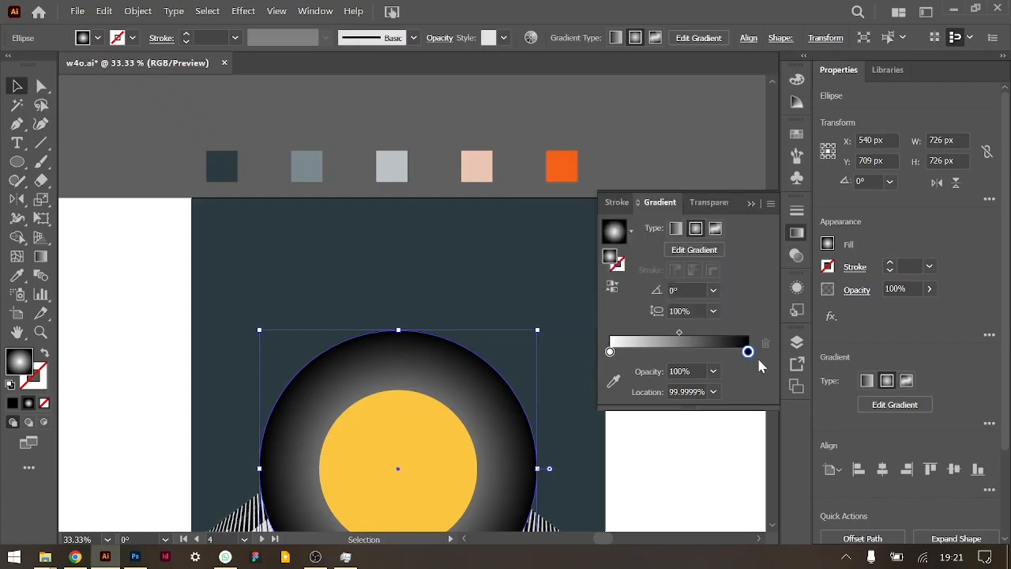
pyautogui.moveTo(750, 357)
pyautogui.mouseDown()
pyautogui.moveTo(719, 355)
pyautogui.moveTo(753, 358)
pyautogui.mouseUp()
pyautogui.doubleClick(748, 351)
pyautogui.click(545, 210)
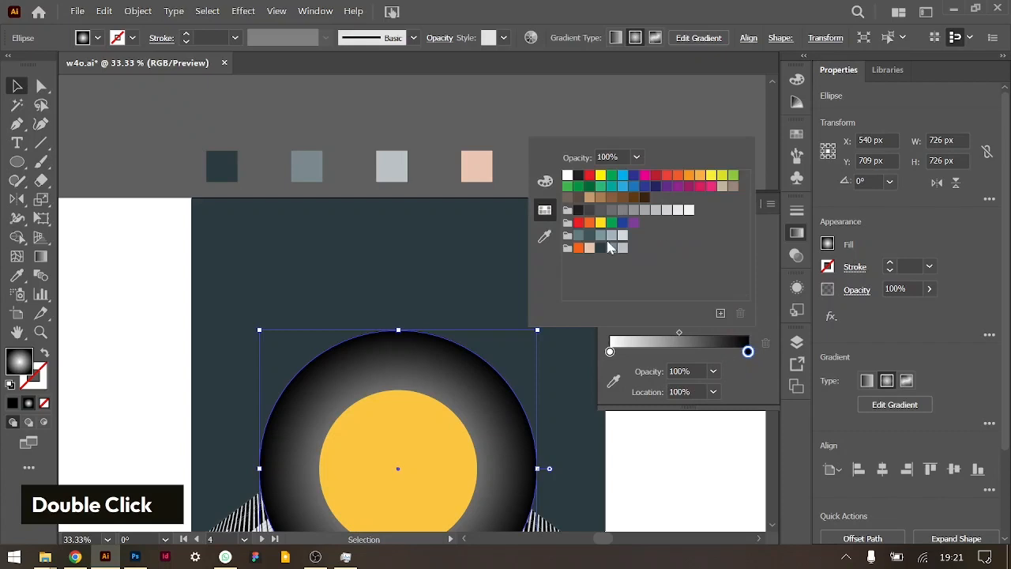
pyautogui.click(590, 248)
pyautogui.click(743, 388)
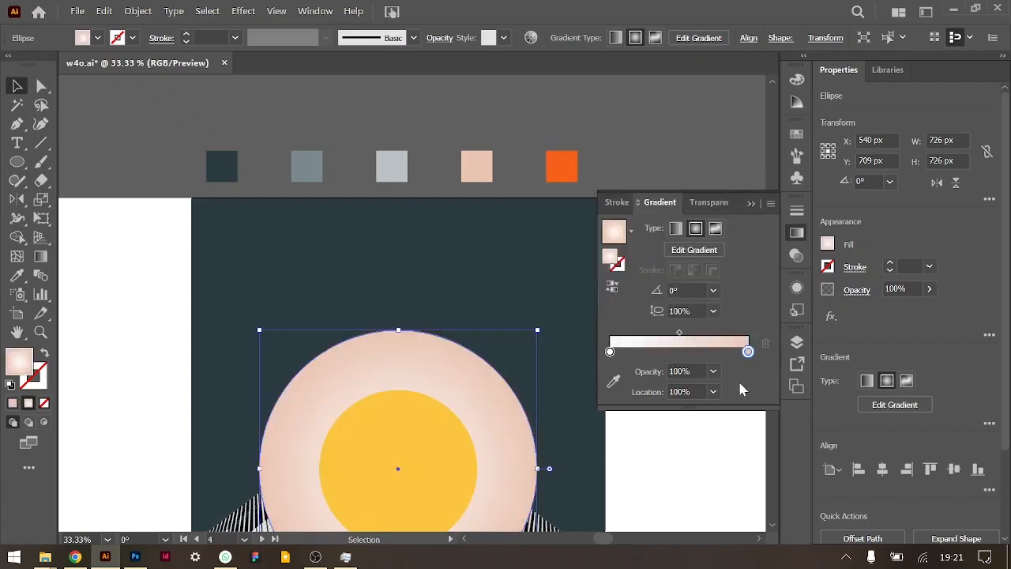
# Set the opacity of the white start stop of the large circle's radial gradient to 0%.
pyautogui.doubleClick(610, 352)
pyautogui.click(683, 387)
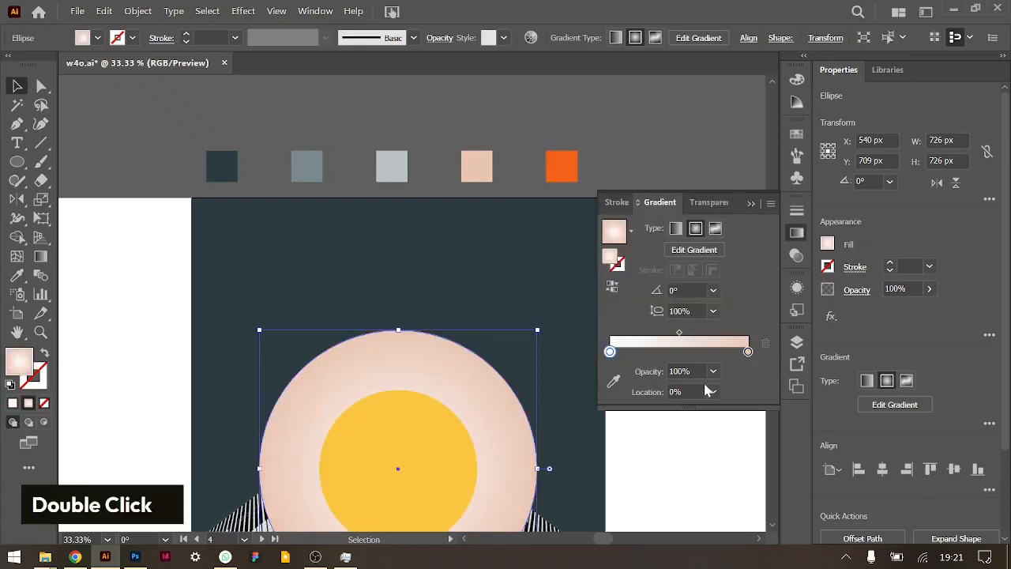
pyautogui.click(713, 372)
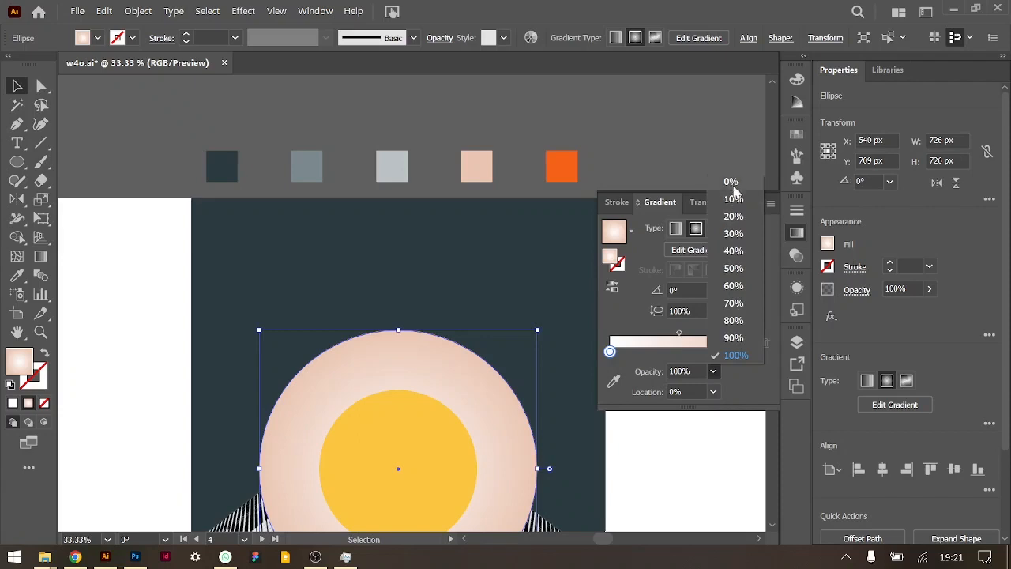
pyautogui.click(762, 387)
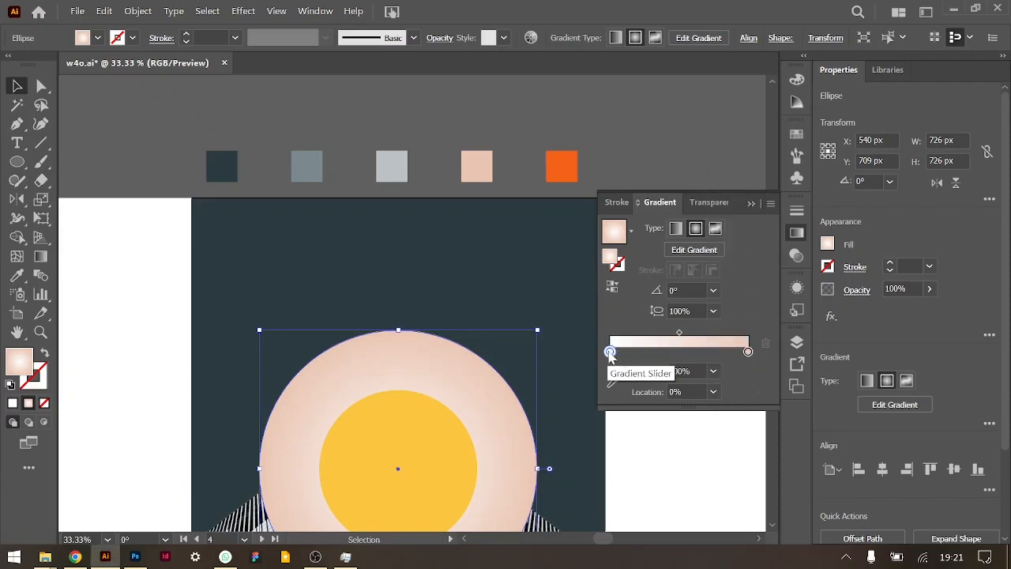
pyautogui.click(713, 371)
pyautogui.click(734, 184)
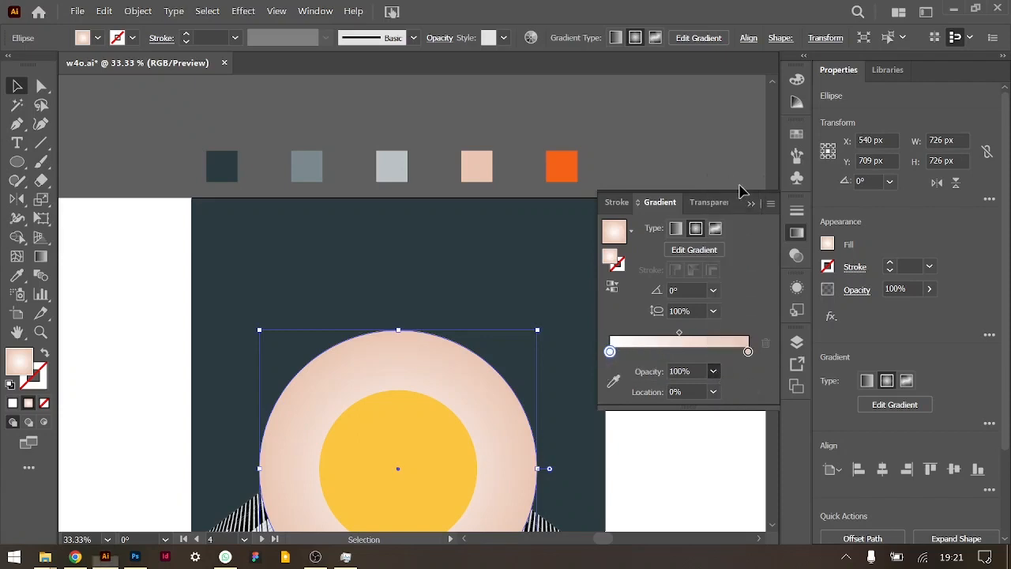
# Shift the gradient midpoint to about 87% and move the transparent start stop inward to about 33.5% location.
pyautogui.click(680, 333)
pyautogui.moveTo(692, 334); pyautogui.dragTo(743, 338)
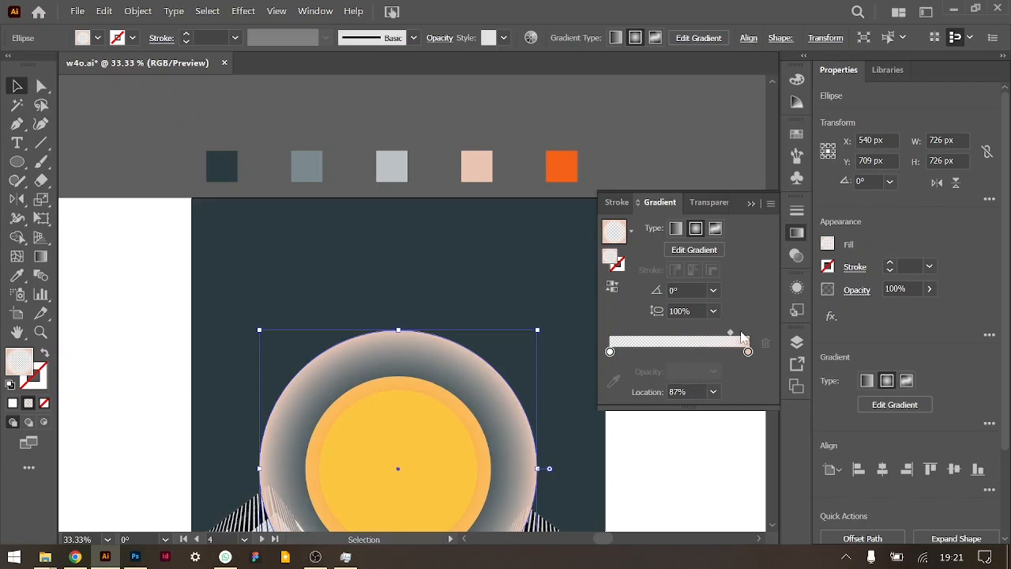
pyautogui.click(749, 351)
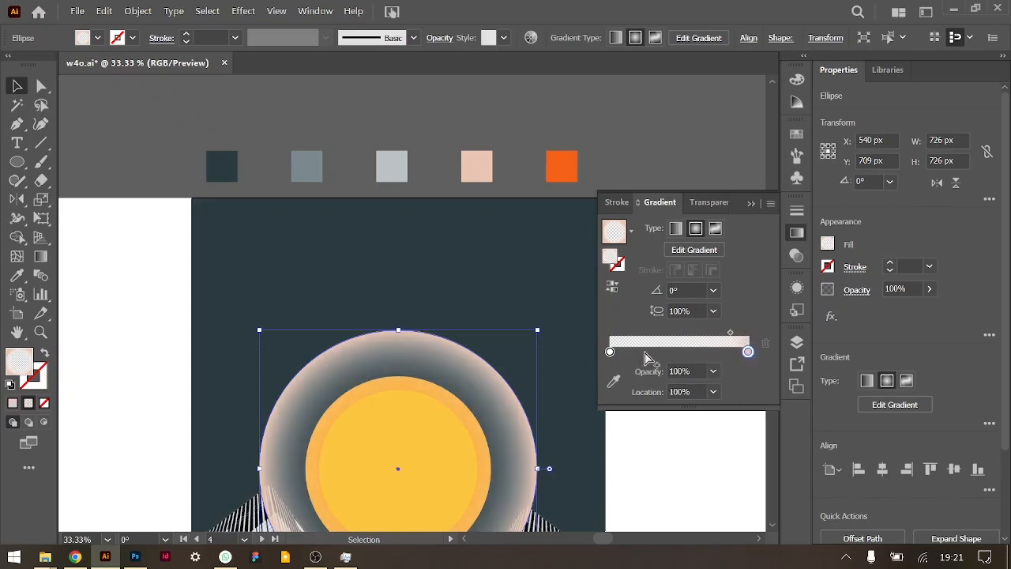
pyautogui.moveTo(612, 353); pyautogui.dragTo(659, 357)
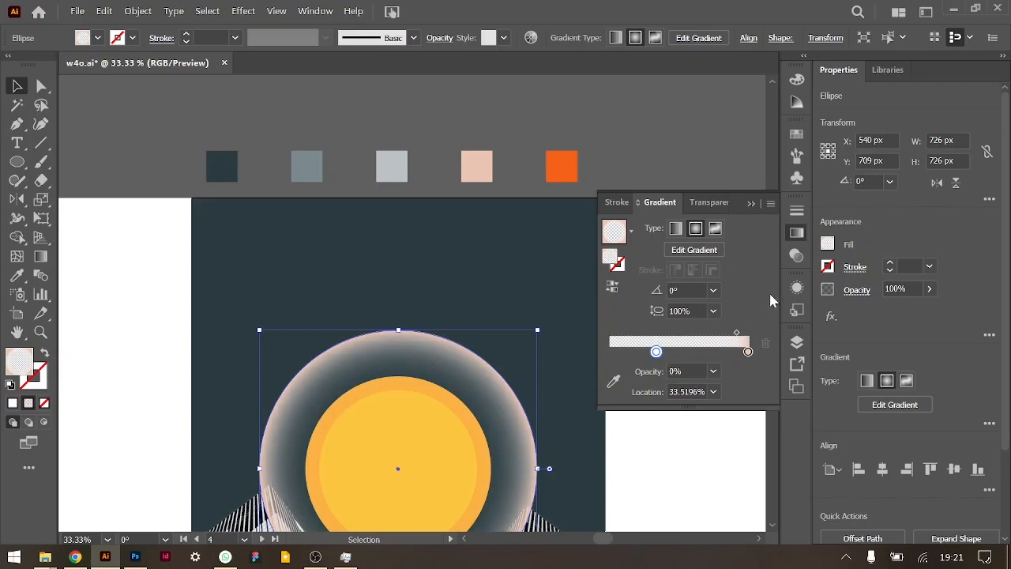
# Lower the opacity of the gradient's peach end stop to 20% and deselect the circle.
pyautogui.click(749, 352)
pyautogui.click(713, 372)
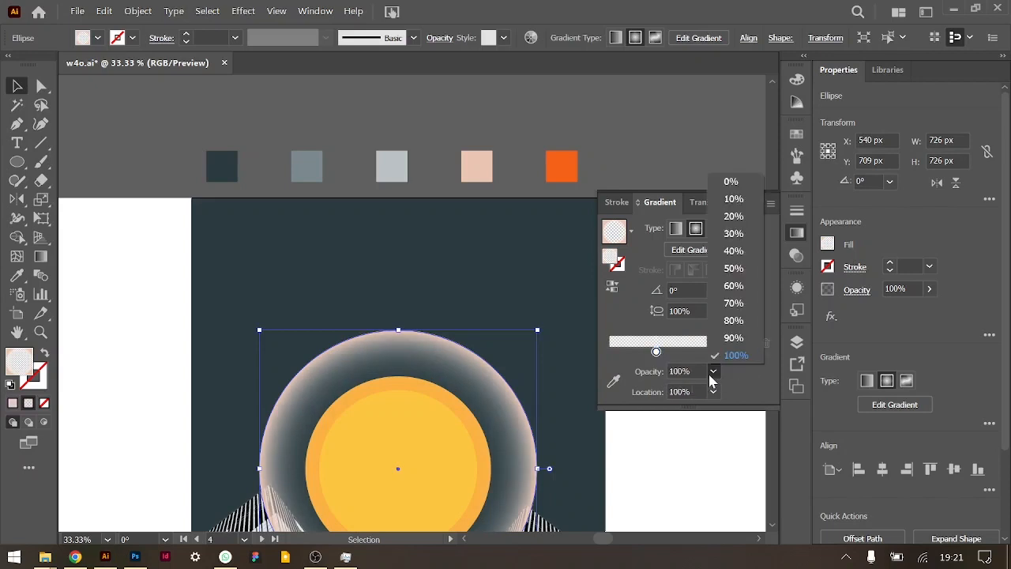
pyautogui.click(740, 217)
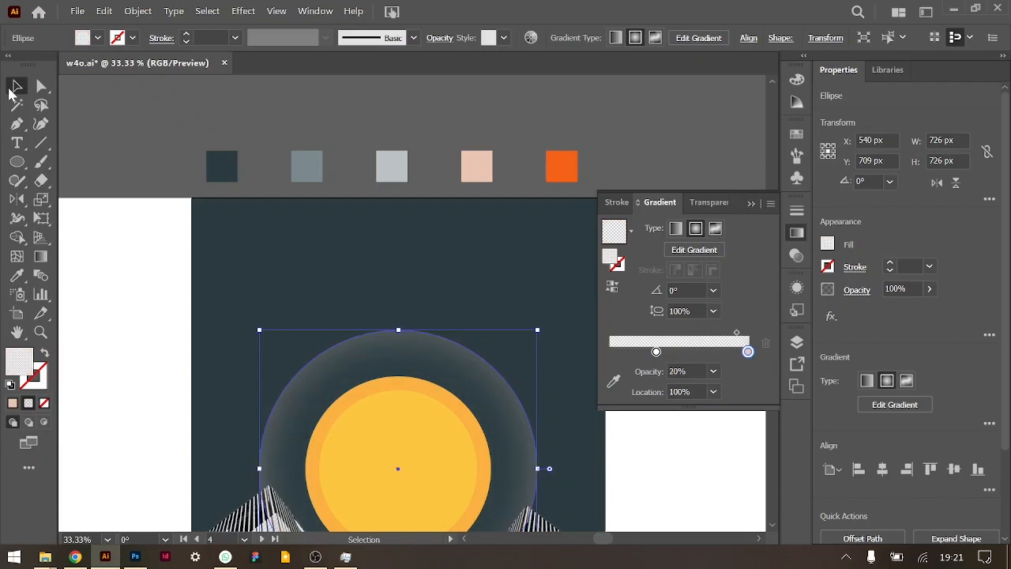
pyautogui.doubleClick(112, 305)
# Send the large gradient circle backward behind the buildings, keeping it in front of the dark background.
pyautogui.scroll(-3, 219, 345)
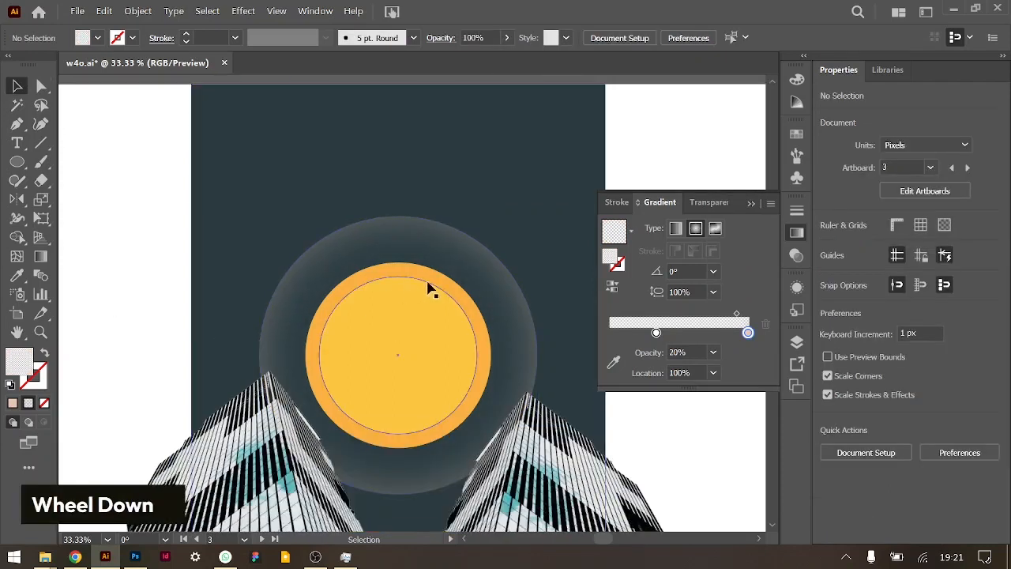
pyautogui.click(490, 281)
pyautogui.hotkey('ctrl', '[')
pyautogui.hotkey('ctrl', '[')
pyautogui.hotkey('ctrl', '[')
pyautogui.hotkey('ctrl', '[')
pyautogui.hotkey('ctrl', ']')
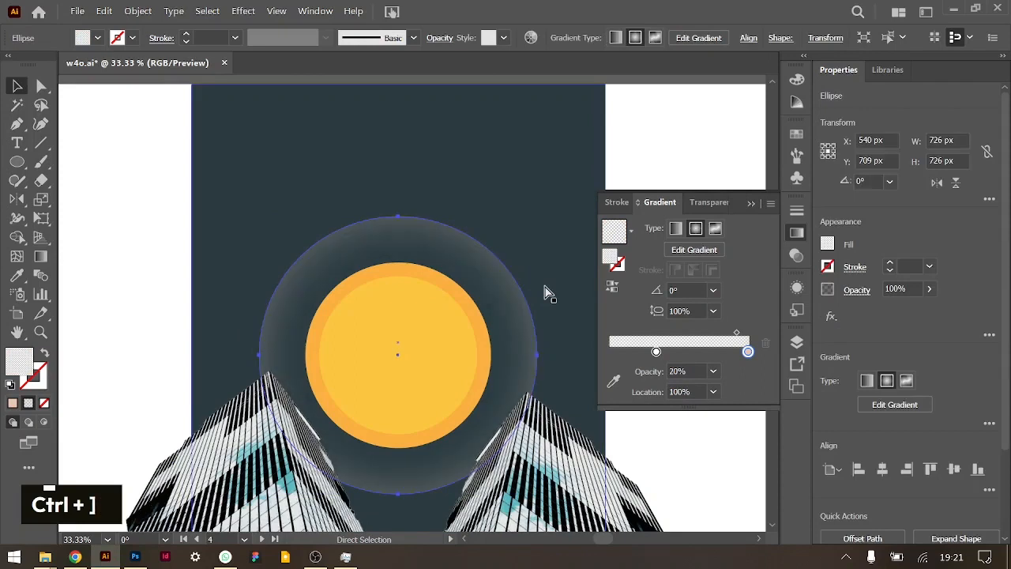
pyautogui.click(687, 461)
pyautogui.click(740, 463)
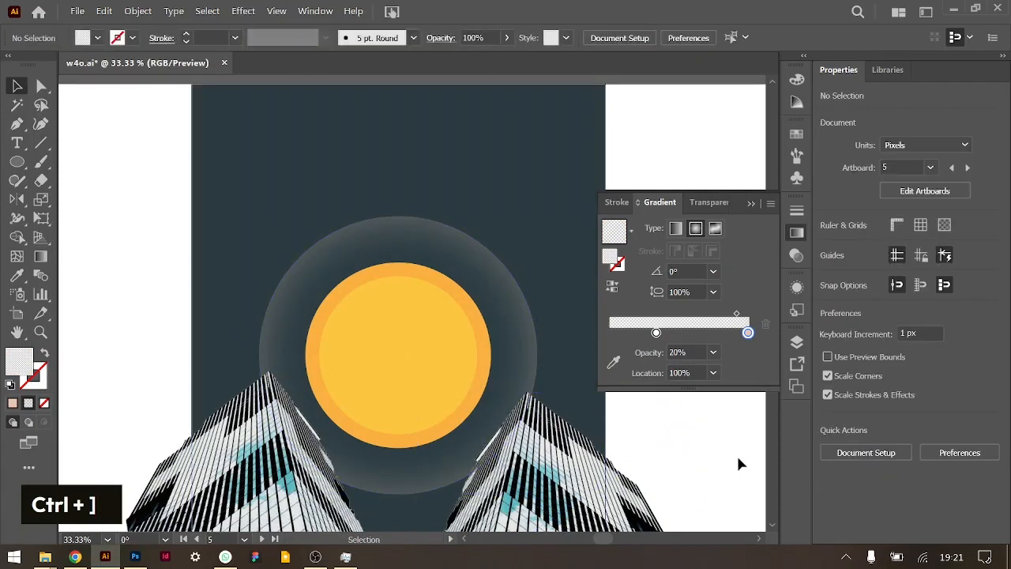
pyautogui.click(436, 225)
pyautogui.click(429, 231)
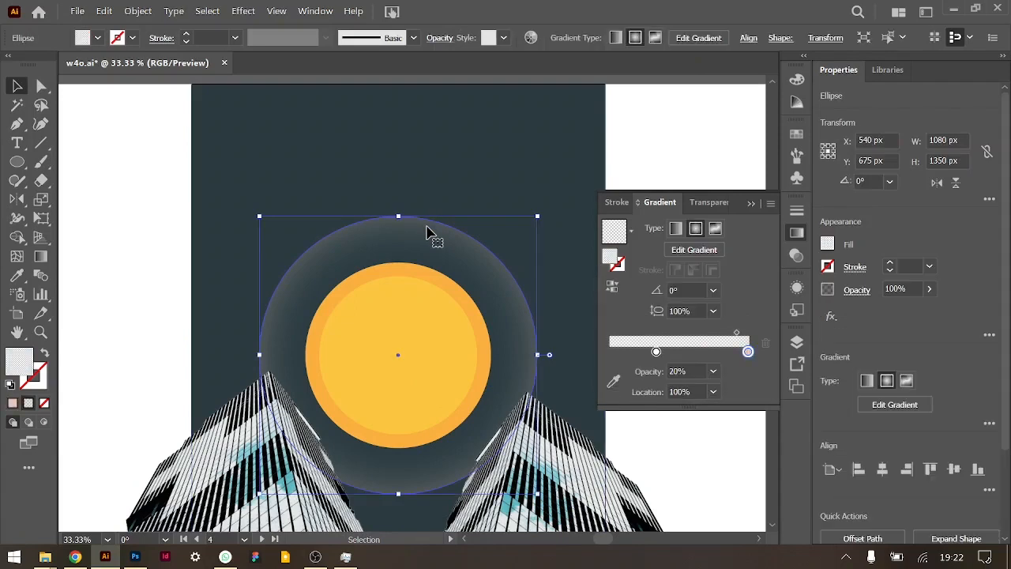
pyautogui.click(688, 135)
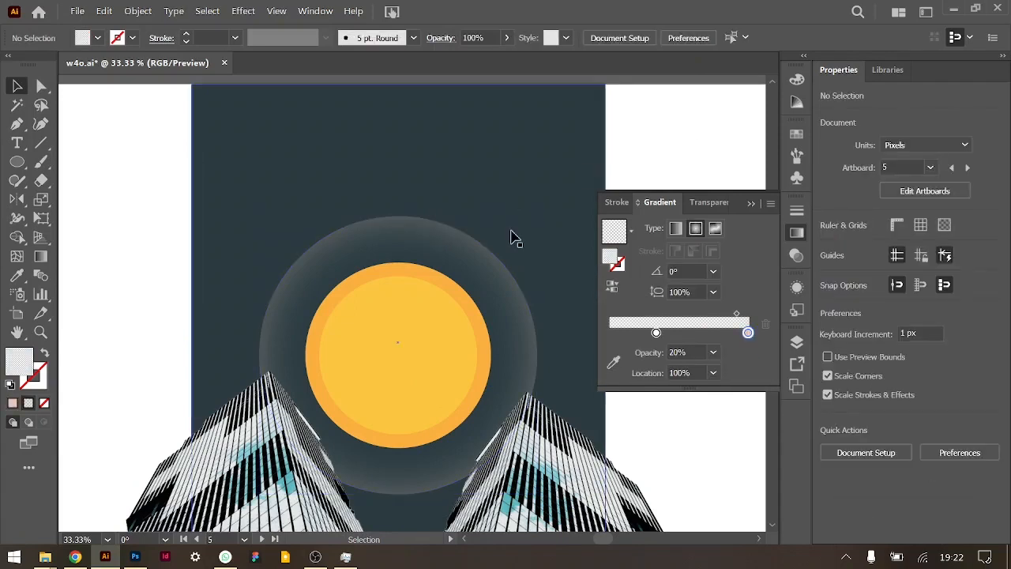
# Select the three concentric circles and enlarge them together about their centre until the outer one is about 782 px wide.
pyautogui.hotkey('ctrl', '-')
pyautogui.scroll(-3, 452, 308)
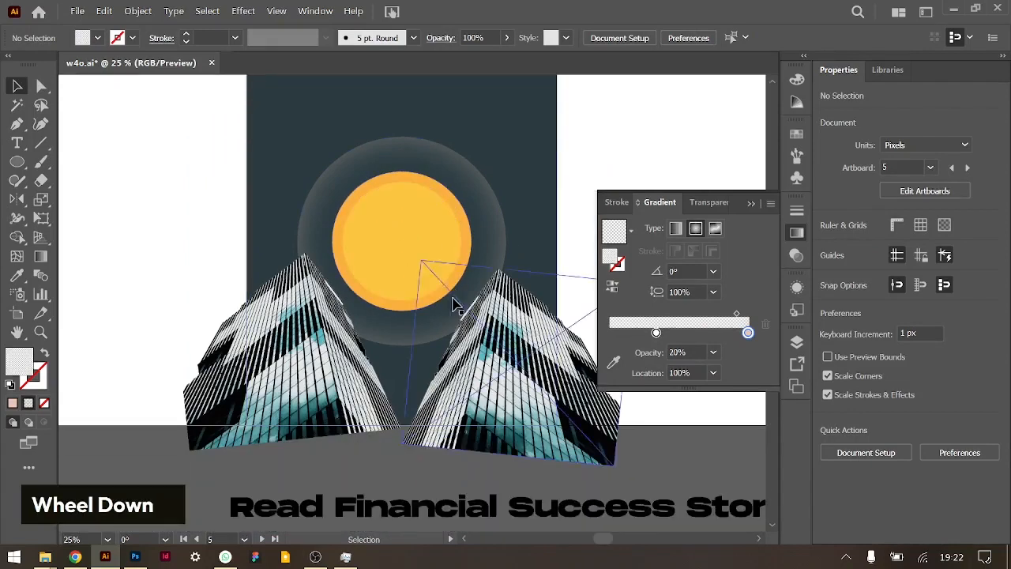
pyautogui.keyDown('shift'); pyautogui.click(464, 227); pyautogui.keyUp('shift')
pyautogui.keyDown('shift'); pyautogui.click(480, 209); pyautogui.keyUp('shift')
pyautogui.moveTo(405, 347); pyautogui.dragTo(406, 356)
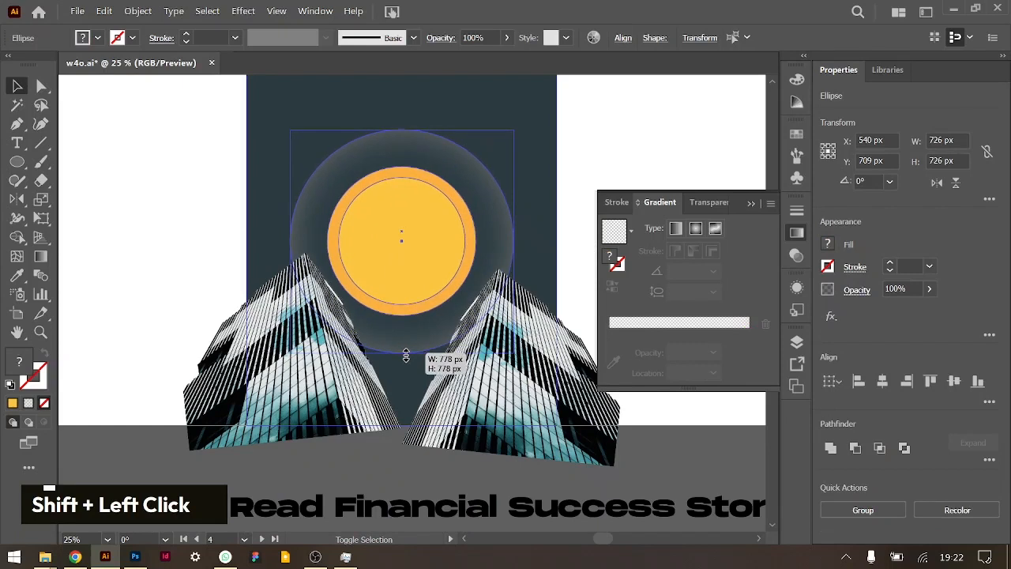
# Move the three circles straight down to Y 839 px and bring the inner yellow circle to the front.
pyautogui.moveTo(429, 234); pyautogui.dragTo(427, 264)
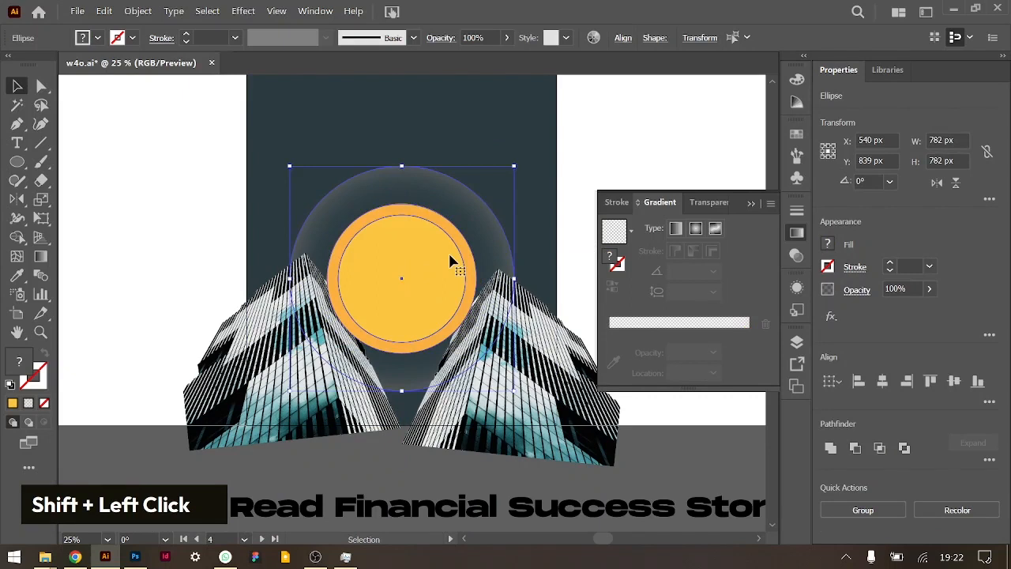
pyautogui.hotkey('ctrl', 'shift', ']')
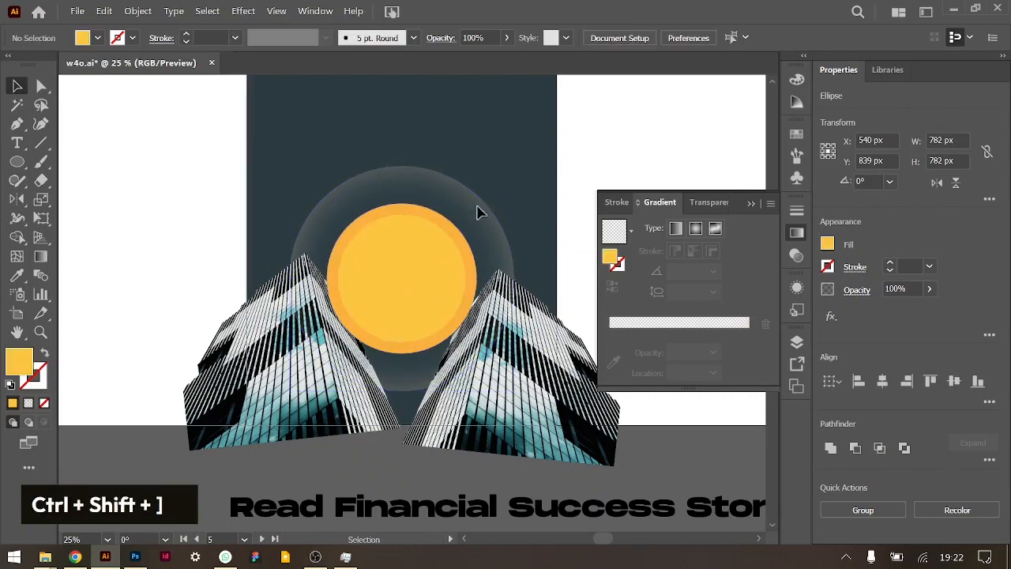
# Create a copy of the gradient circle scaled uniformly to 130%.
pyautogui.click(434, 192)
pyautogui.rightClick(434, 192)
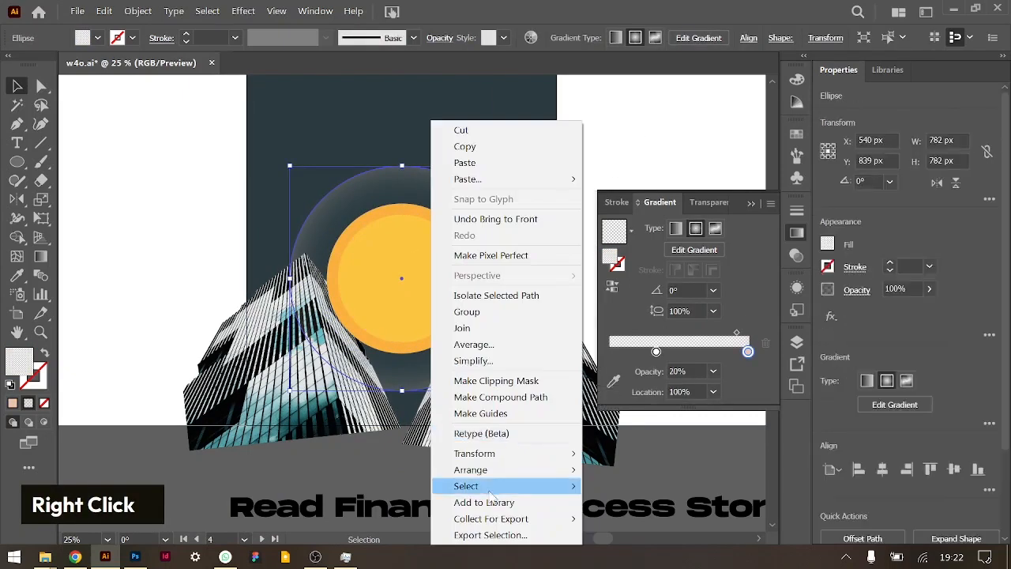
pyautogui.moveTo(505, 453)
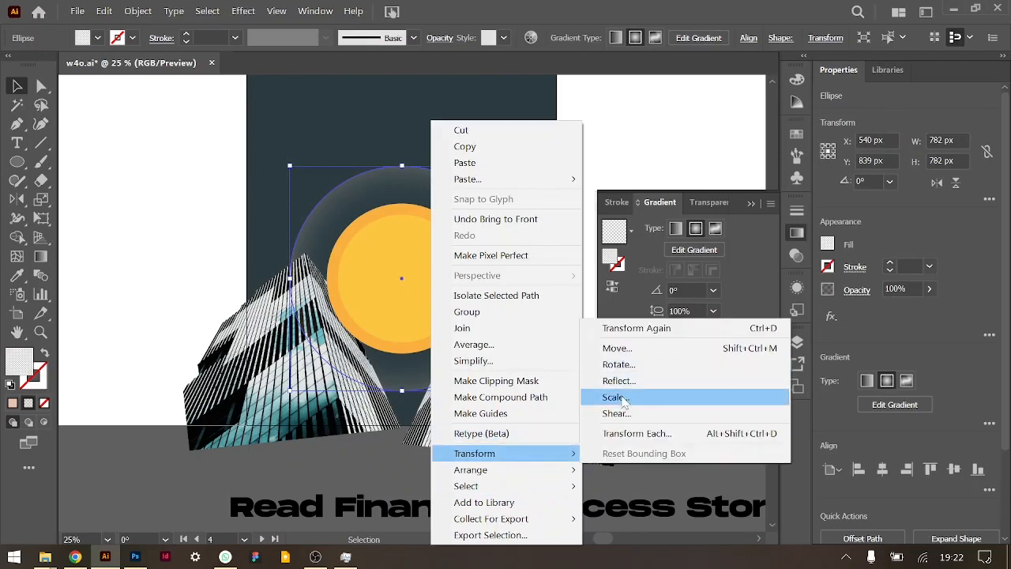
pyautogui.click(654, 397)
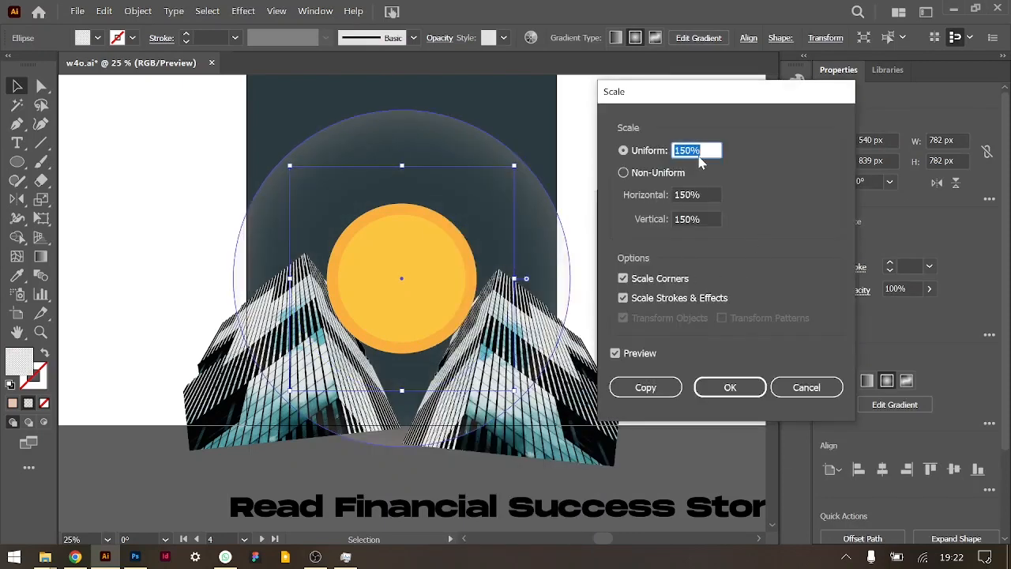
pyautogui.write('120')
pyautogui.press('Tab')
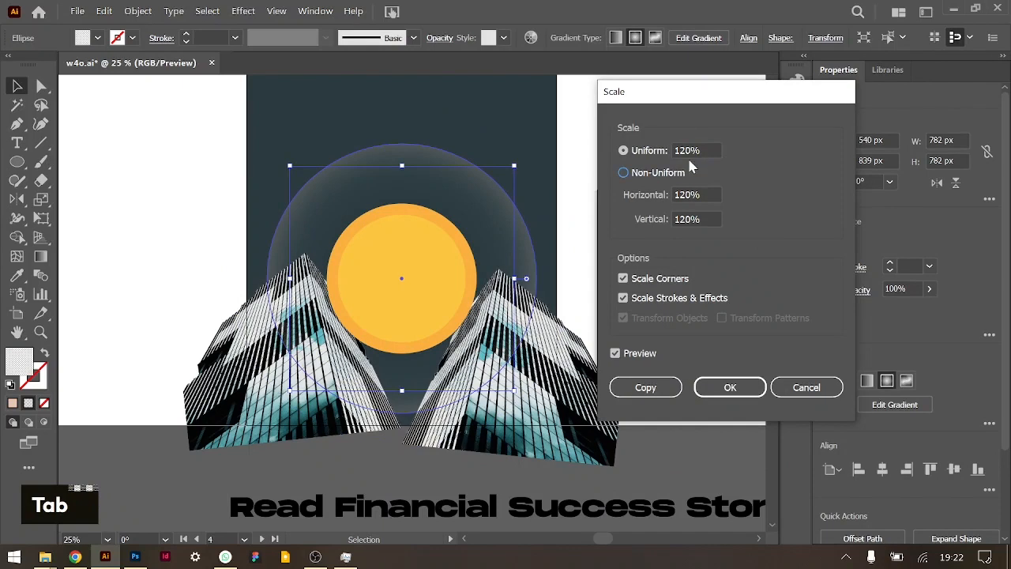
pyautogui.click(706, 151)
pyautogui.hotkey('shift', 'Up')
pyautogui.click(636, 387)
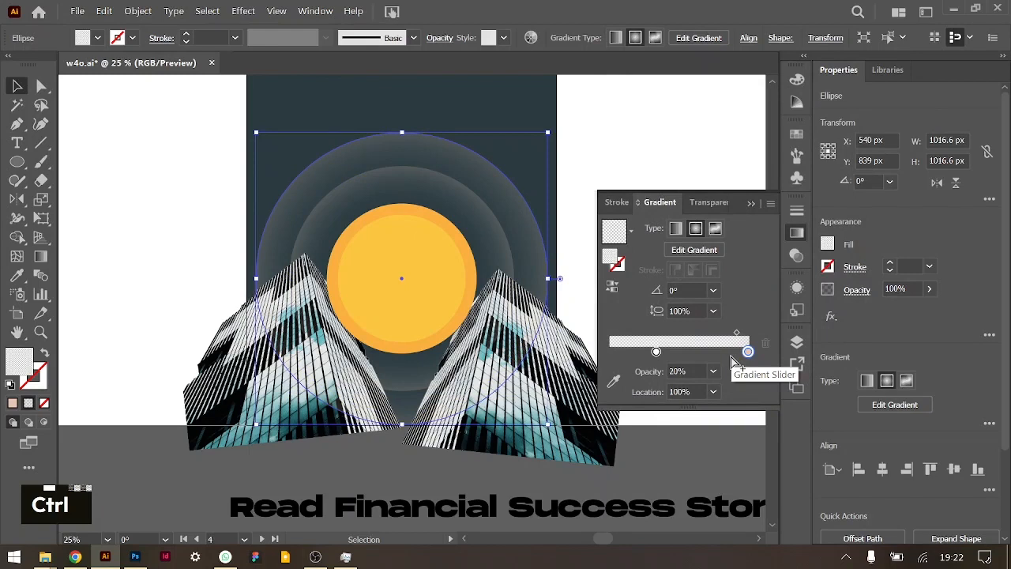
# Repeat the scaled copy three more times to add larger gradient rings around the sun, then clear the selection.
pyautogui.hotkey('ctrl', 'd')
pyautogui.scroll(1, 656, 348)
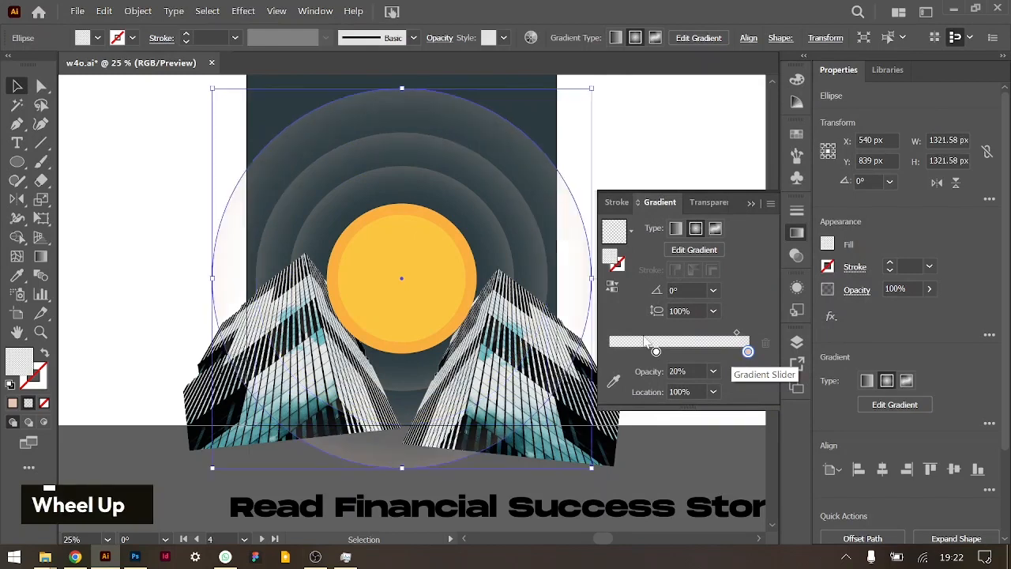
pyautogui.hotkey('ctrl', 'd')
pyautogui.scroll(3, 332, 359)
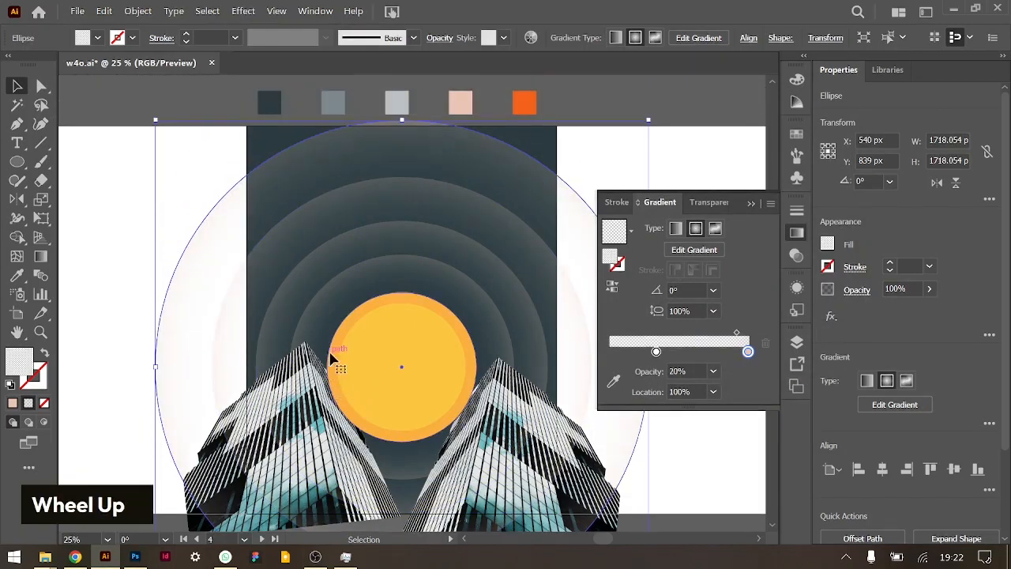
pyautogui.hotkey('ctrl', 'd')
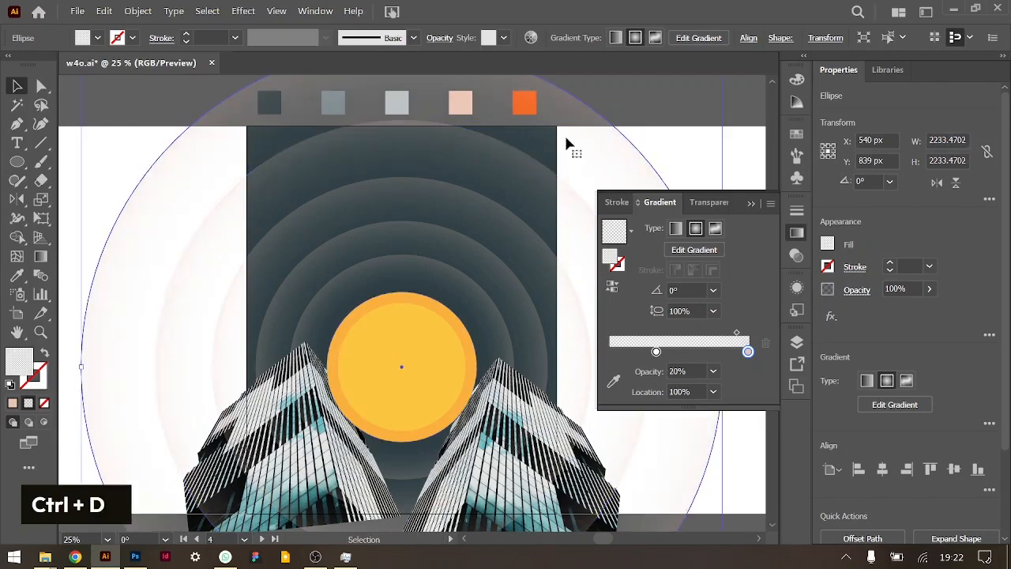
pyautogui.click(684, 115)
pyautogui.scroll(-3, 440, 293)
pyautogui.scroll(1, 442, 293)
pyautogui.scroll(1, 442, 293)
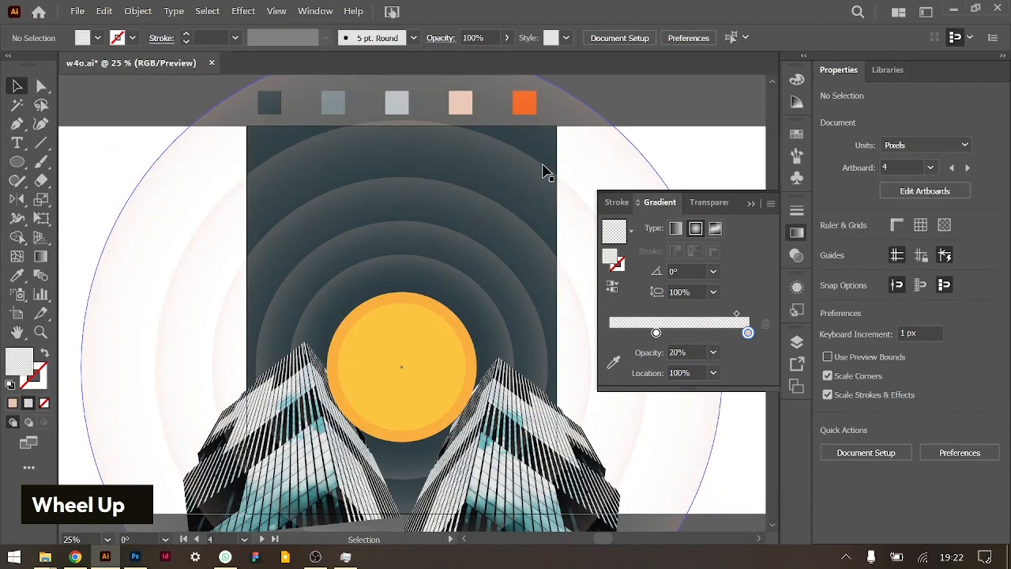
# Send the outermost gradient ring backward several levels in the stacking order.
pyautogui.click(568, 138)
pyautogui.hotkey('ctrl', '[')
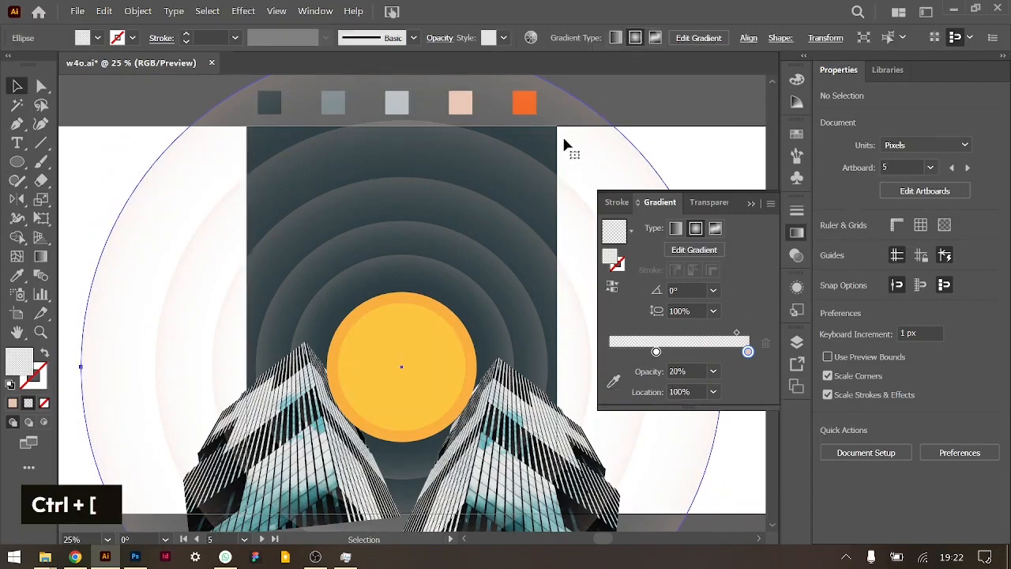
pyautogui.click(519, 157)
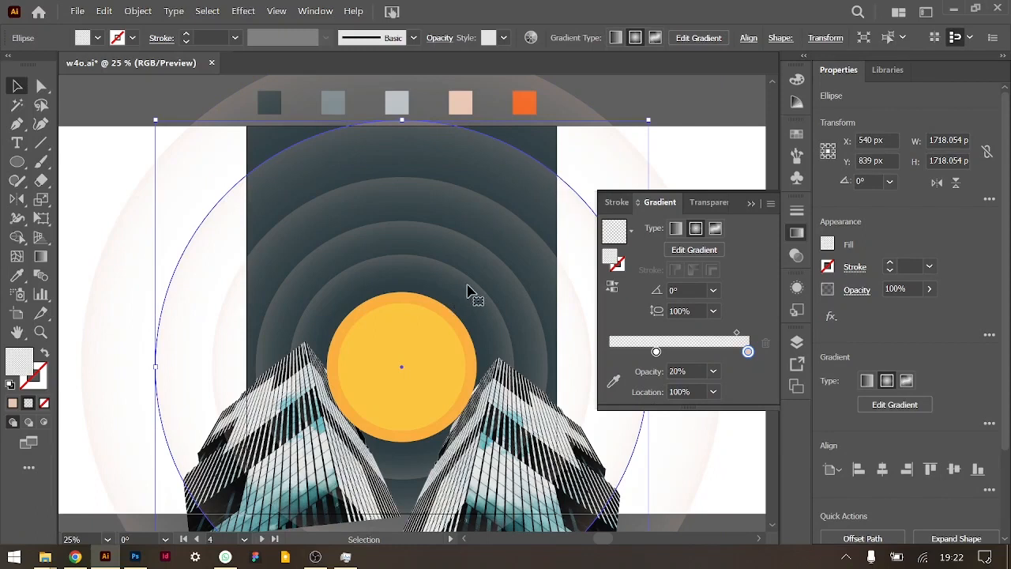
pyautogui.click(645, 122)
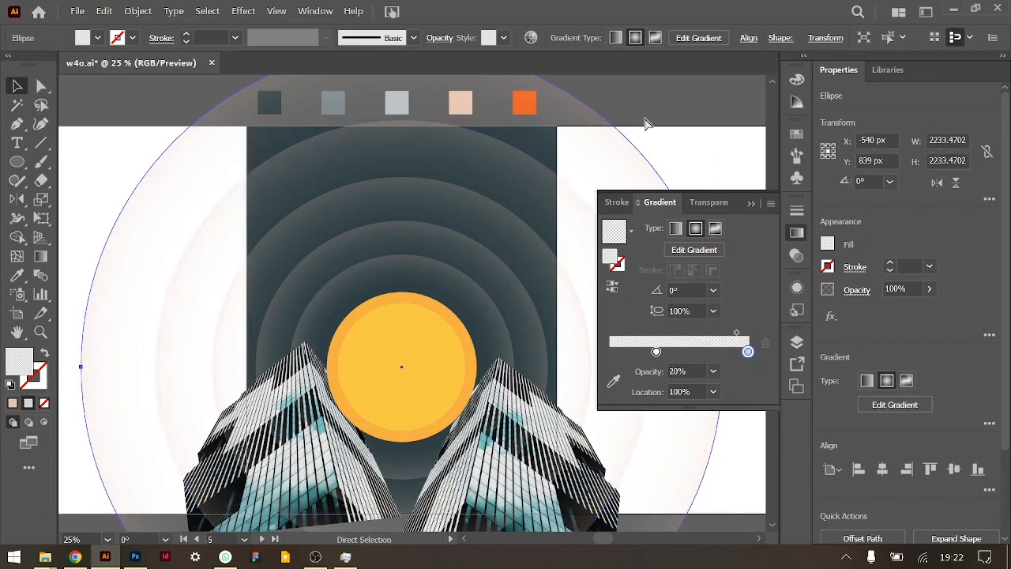
pyautogui.hotkey('ctrl', '[')
pyautogui.hotkey('ctrl', '[')
pyautogui.hotkey('ctrl', '[')
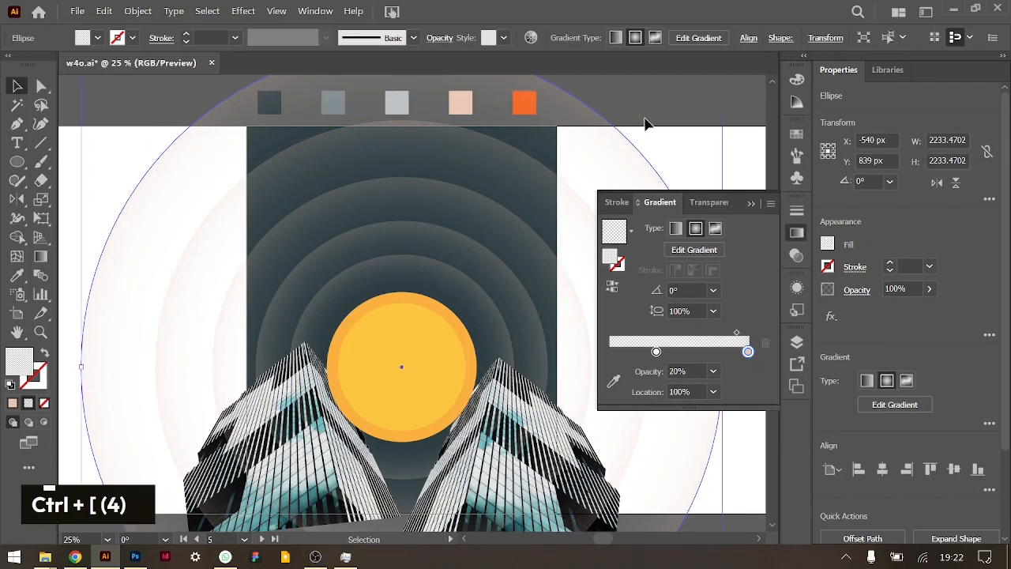
pyautogui.hotkey('ctrl', '[')
pyautogui.hotkey('ctrl', '[')
pyautogui.hotkey('ctrl', '[')
# Send the middle gradient ring and a smaller ring near the sun backward several levels each.
pyautogui.click(474, 204)
pyautogui.hotkey('ctrl', '[')
pyautogui.hotkey('ctrl', '[')
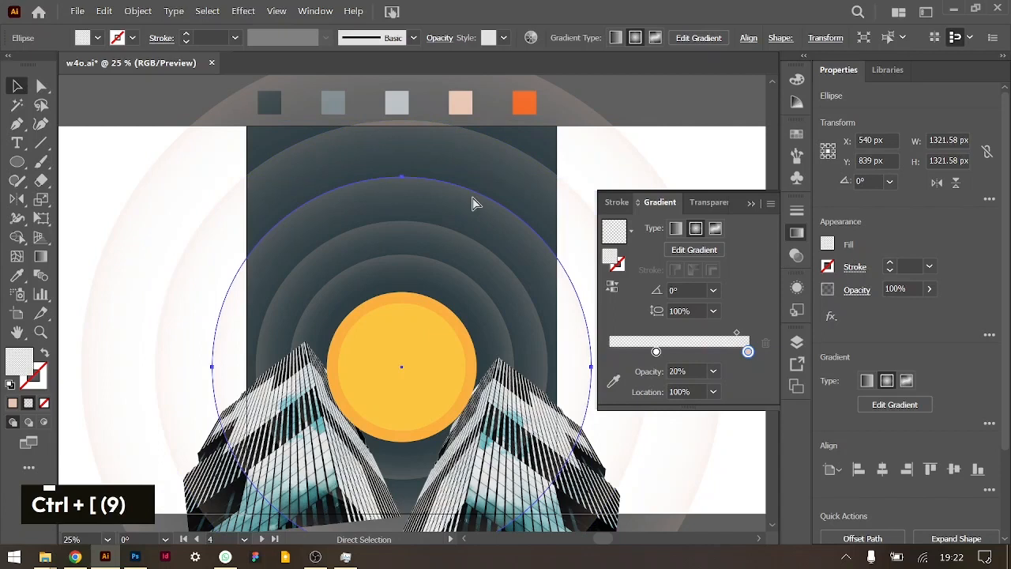
pyautogui.hotkey('ctrl', '[')
pyautogui.click(424, 257)
pyautogui.hotkey('ctrl', '[')
pyautogui.hotkey('ctrl', '[')
pyautogui.hotkey('ctrl', '[')
pyautogui.click(411, 269)
pyautogui.click(411, 269)
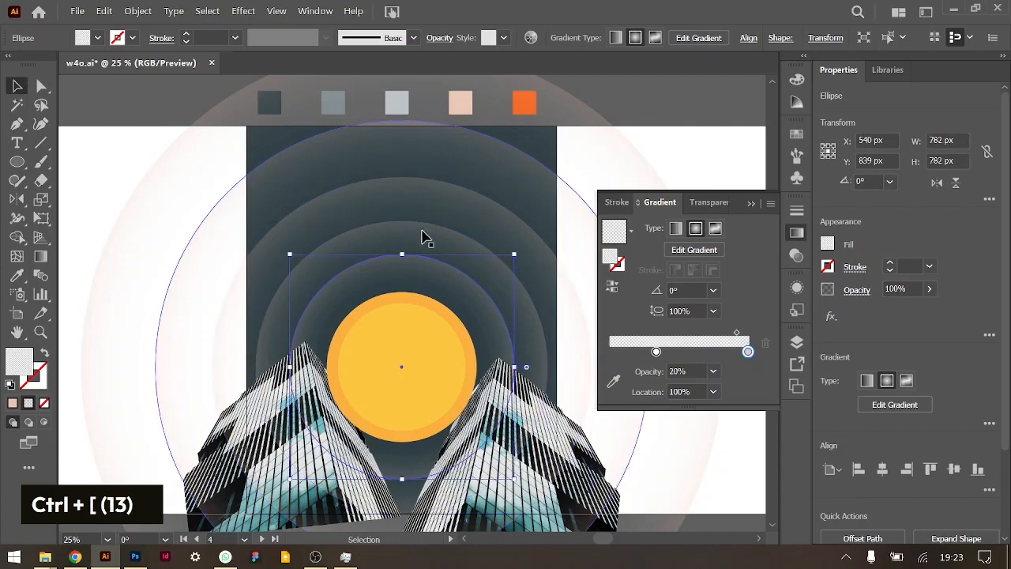
# Send the second-largest gradient ring and the second-smallest ring around the sun backward in the stacking order.
pyautogui.click(449, 211)
pyautogui.hotkey('ctrl', '[')
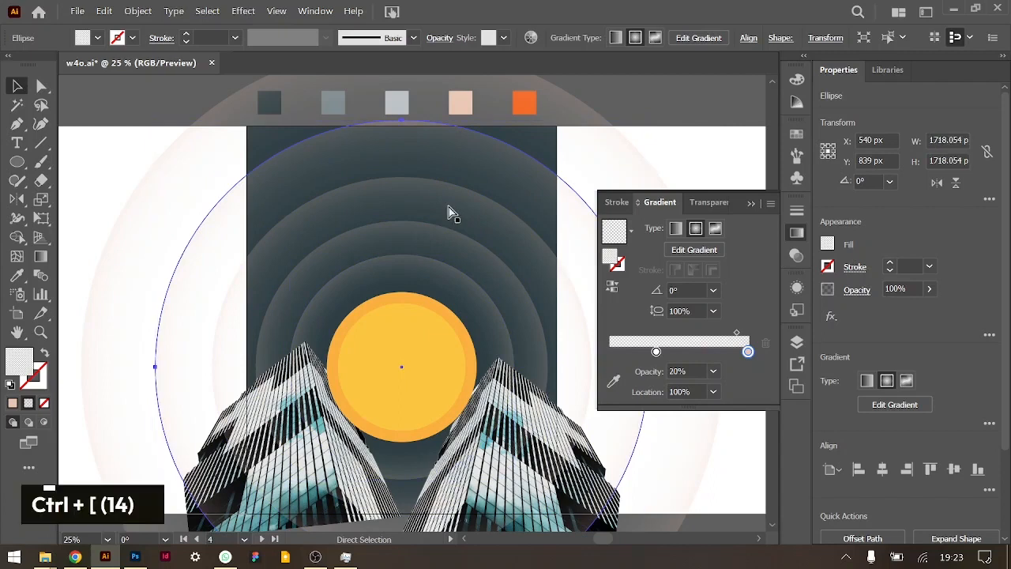
pyautogui.hotkey('ctrl', '[')
pyautogui.click(427, 213)
pyautogui.keyDown('ctrl'); pyautogui.click(429, 235); pyautogui.keyUp('ctrl')
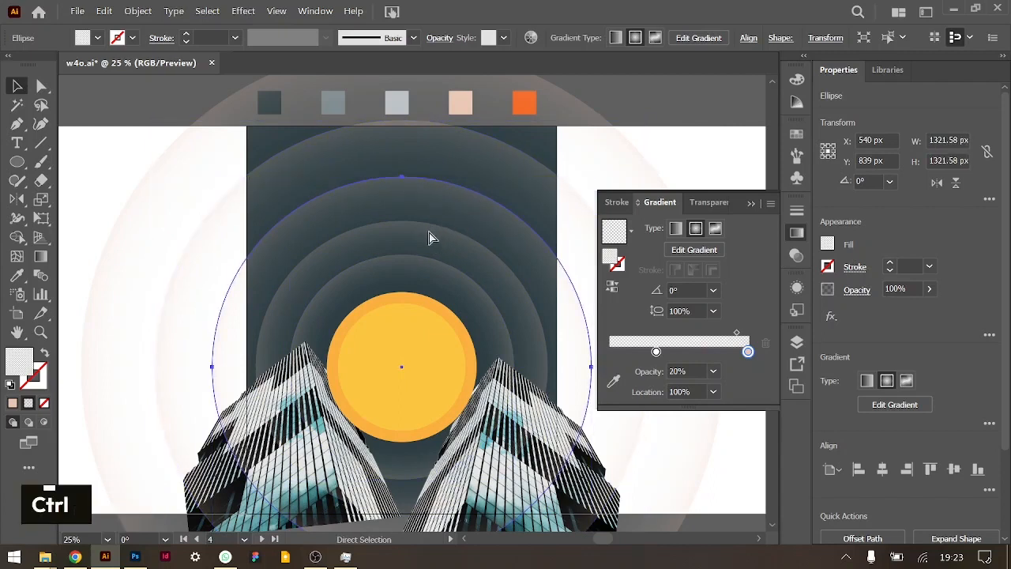
pyautogui.click(422, 240)
pyautogui.hotkey('ctrl', '[')
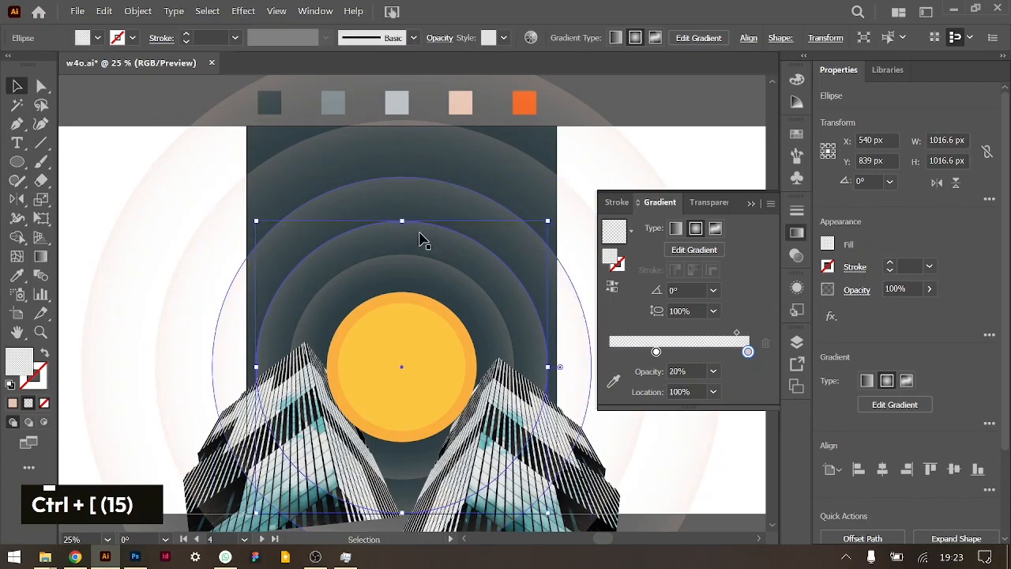
pyautogui.click(435, 293)
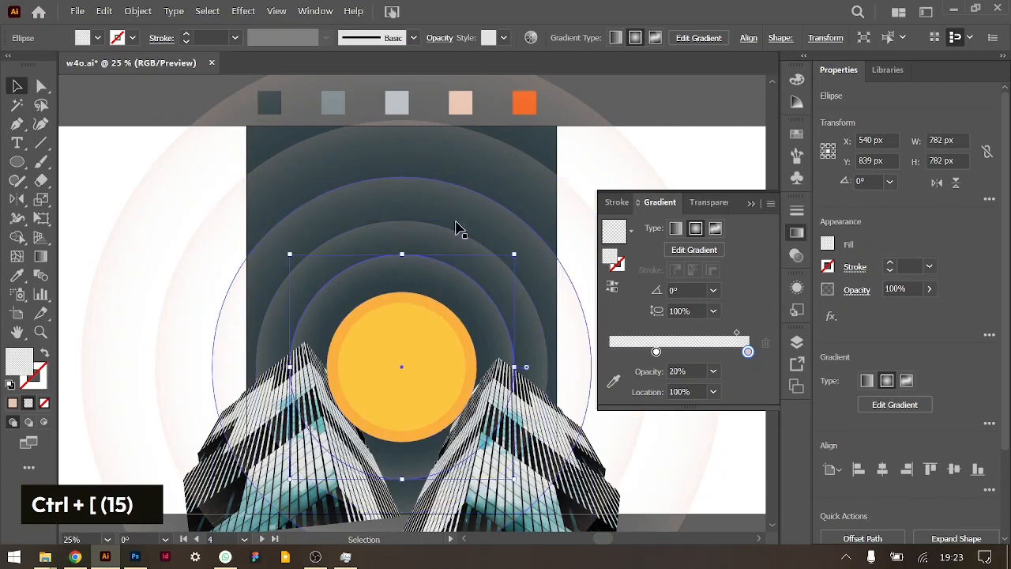
# Remove the gradient fill from the three largest rings by setting their fill to none.
pyautogui.click(443, 180)
pyautogui.keyDown('shift'); pyautogui.click(470, 126); pyautogui.keyUp('shift')
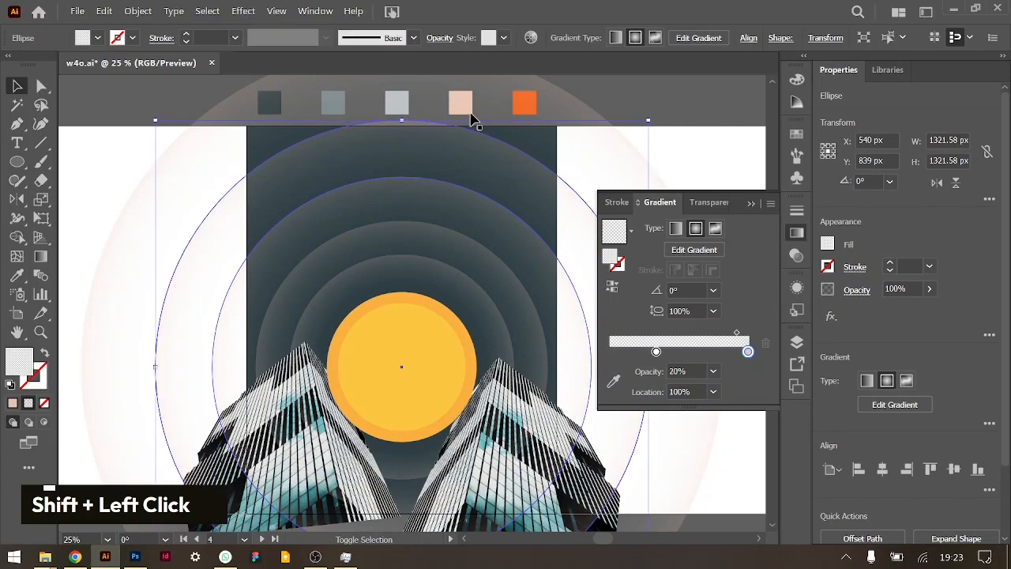
pyautogui.keyDown('shift'); pyautogui.click(101, 214); pyautogui.keyUp('shift')
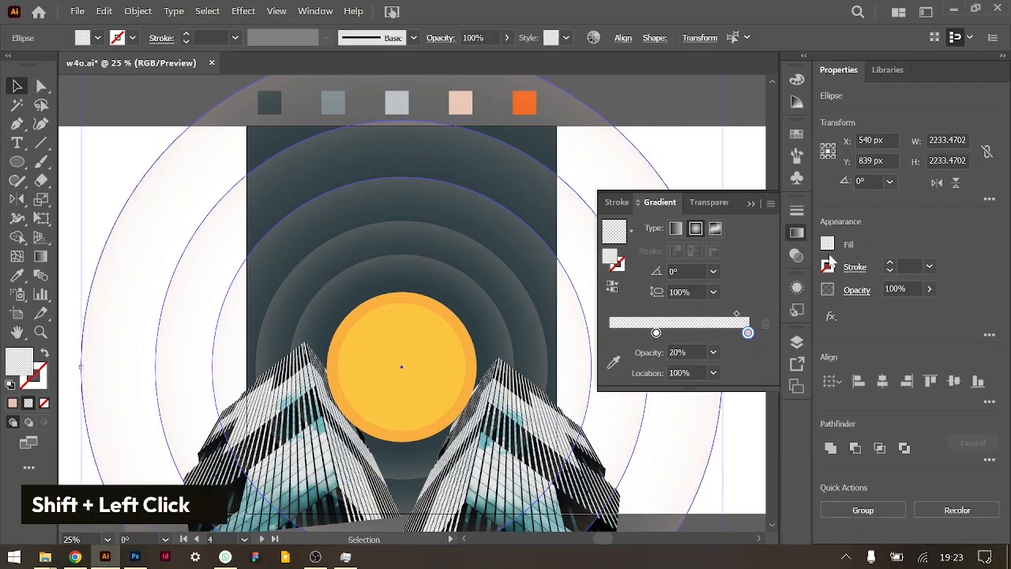
pyautogui.keyDown('shift'); pyautogui.click(827, 245); pyautogui.keyUp('shift')
pyautogui.click(654, 382)
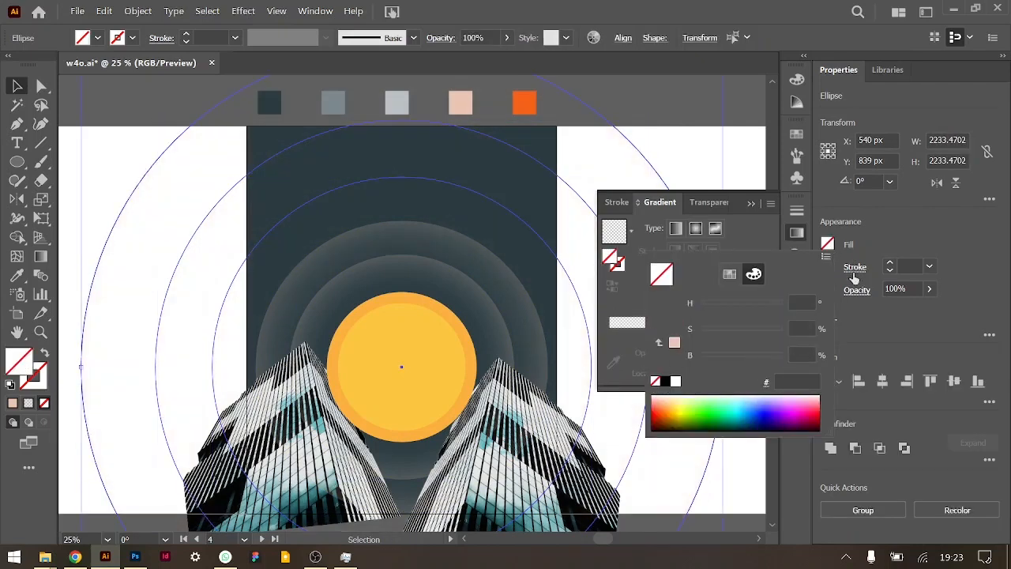
# Give the three unfilled outer rings a white 0.5 pt stroke.
pyautogui.click(890, 264)
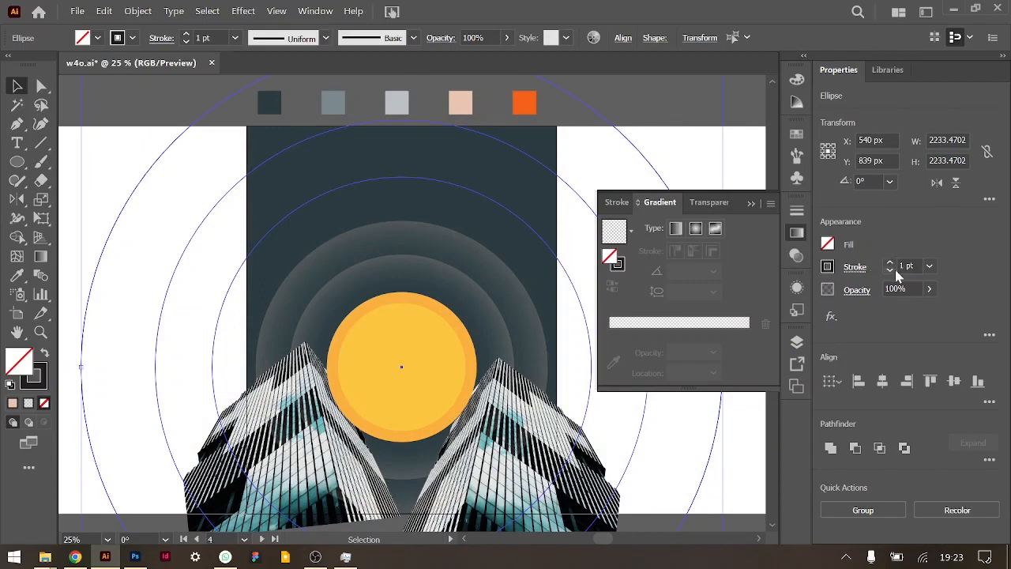
pyautogui.doubleClick(890, 269)
pyautogui.click(827, 266)
pyautogui.click(676, 324)
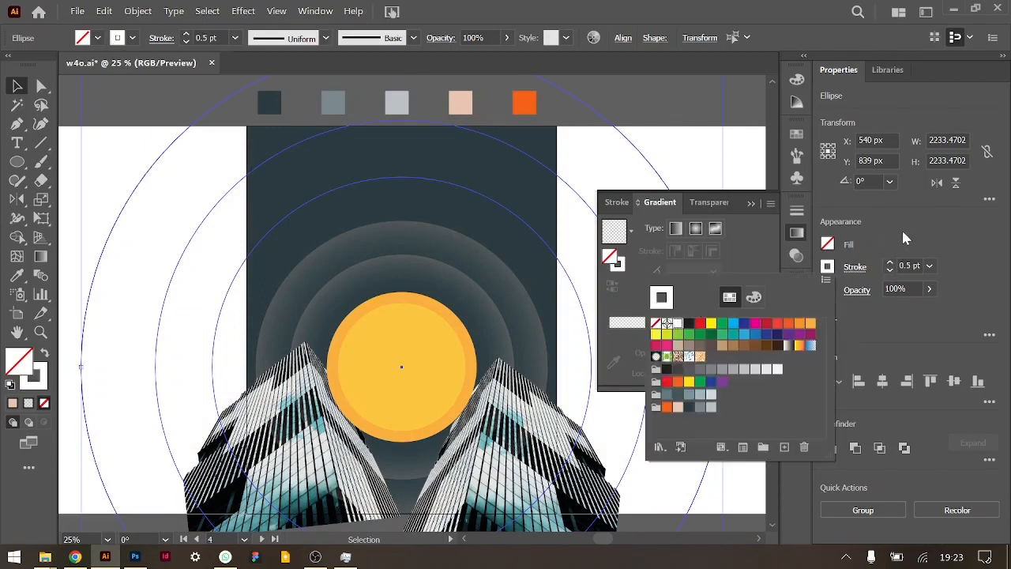
pyautogui.click(901, 238)
# Start a Roughen effect on the three outlined rings and set its relative size to 2%.
pyautogui.click(831, 316)
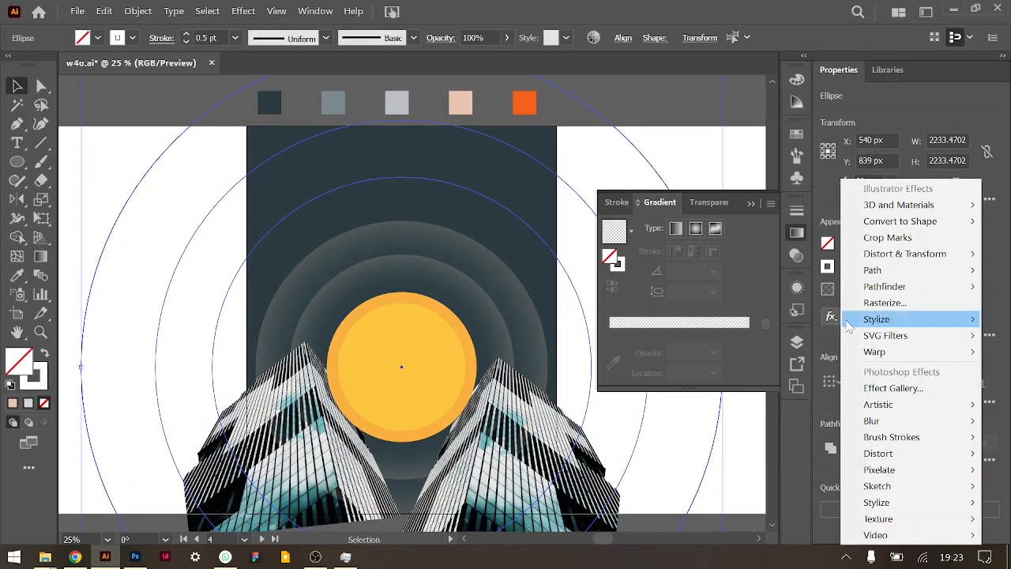
pyautogui.moveTo(897, 273)
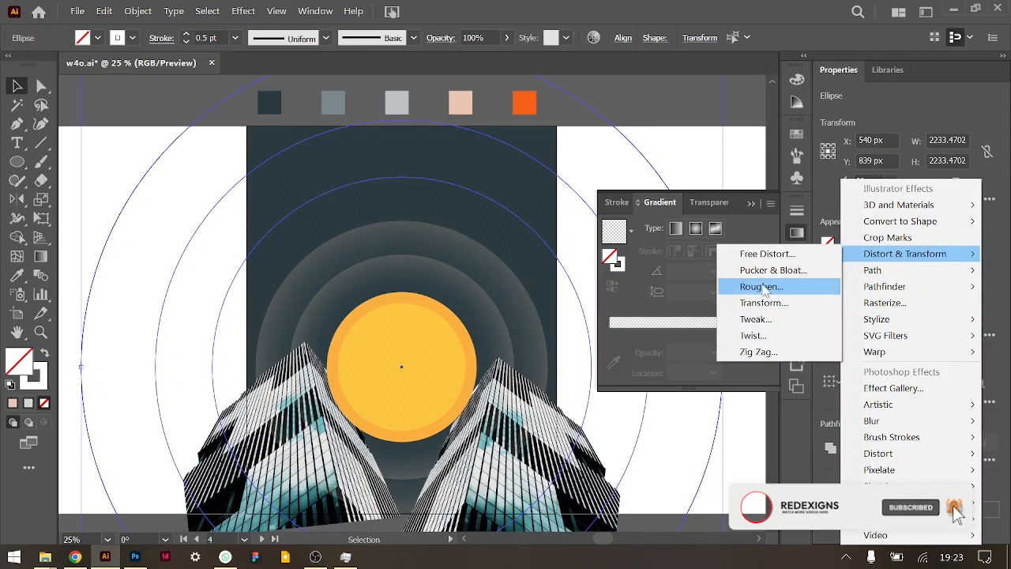
pyautogui.click(762, 287)
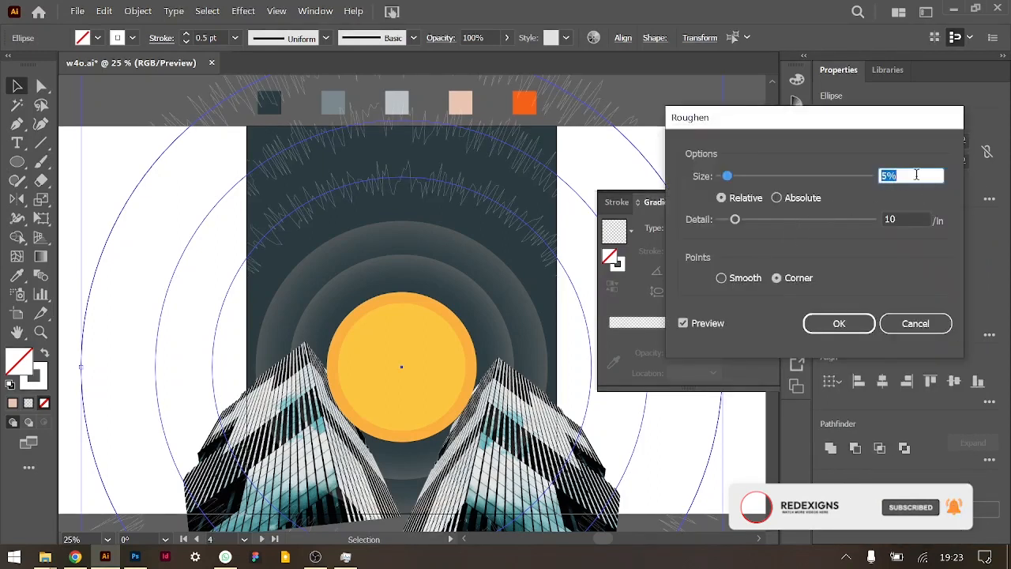
pyautogui.press('Down')
pyautogui.press('Down')
pyautogui.press('Up')
pyautogui.press('Down')
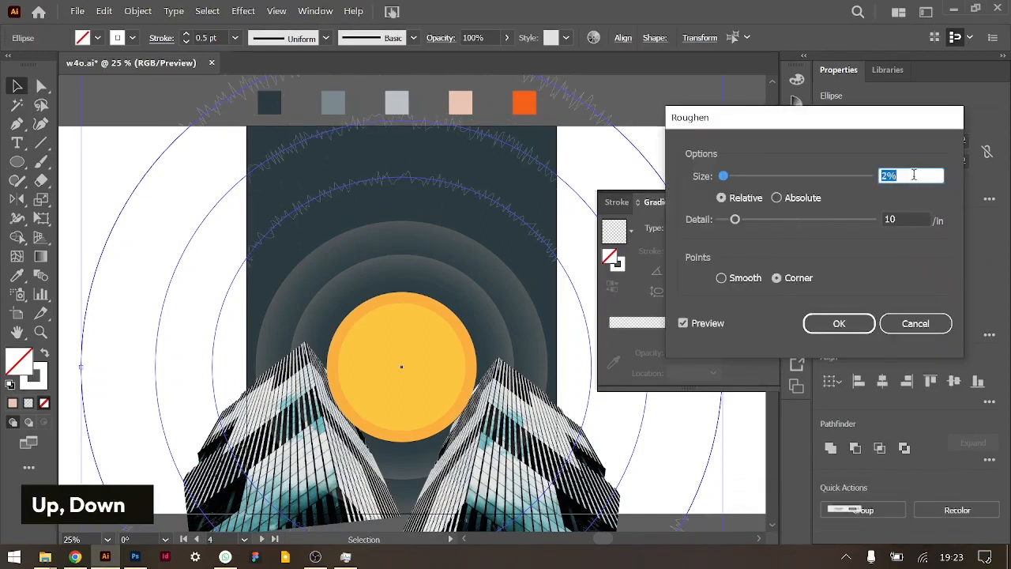
# Set the Roughen detail to 5 per inch with smooth points and apply the effect to the outlined rings.
pyautogui.click(908, 218)
pyautogui.press('Down')
pyautogui.press('Down')
pyautogui.press('Down')
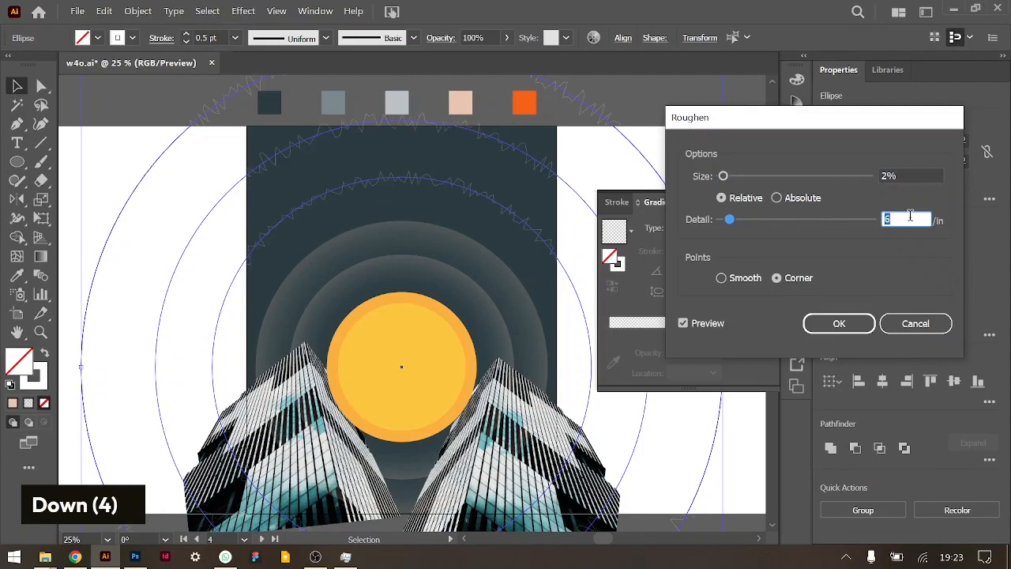
pyautogui.press('Down')
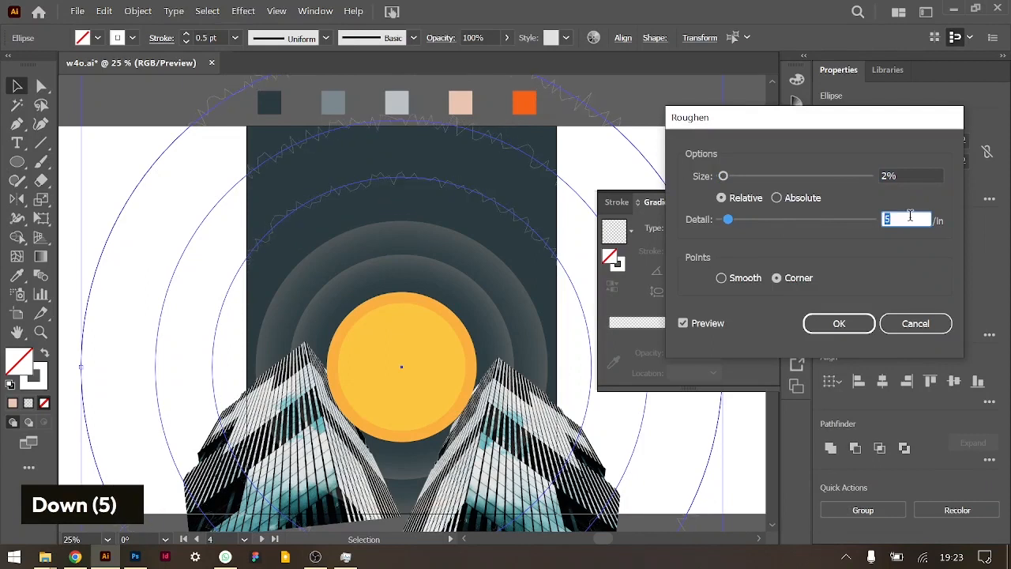
pyautogui.press('Up')
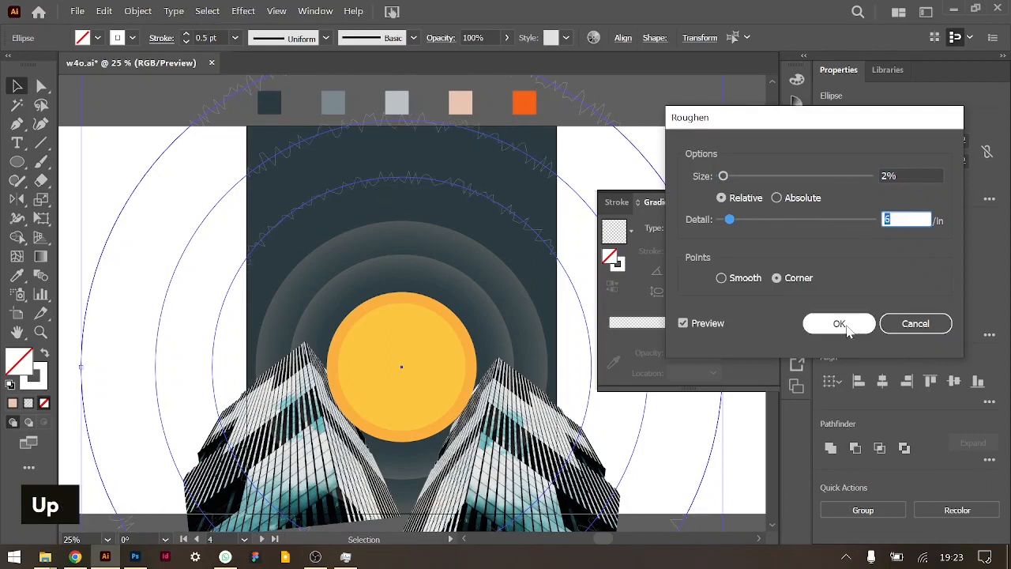
pyautogui.click(722, 278)
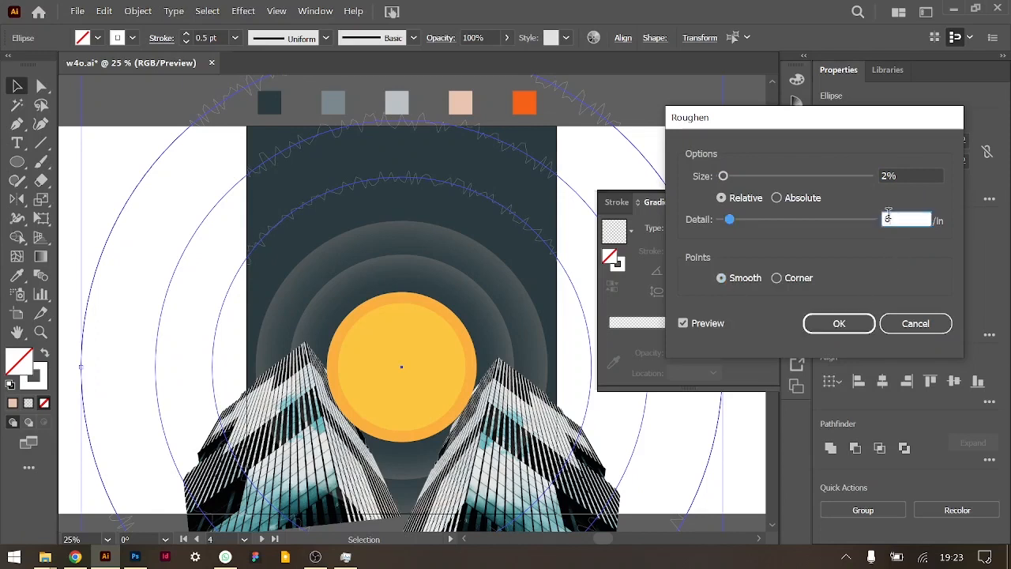
pyautogui.press('Down')
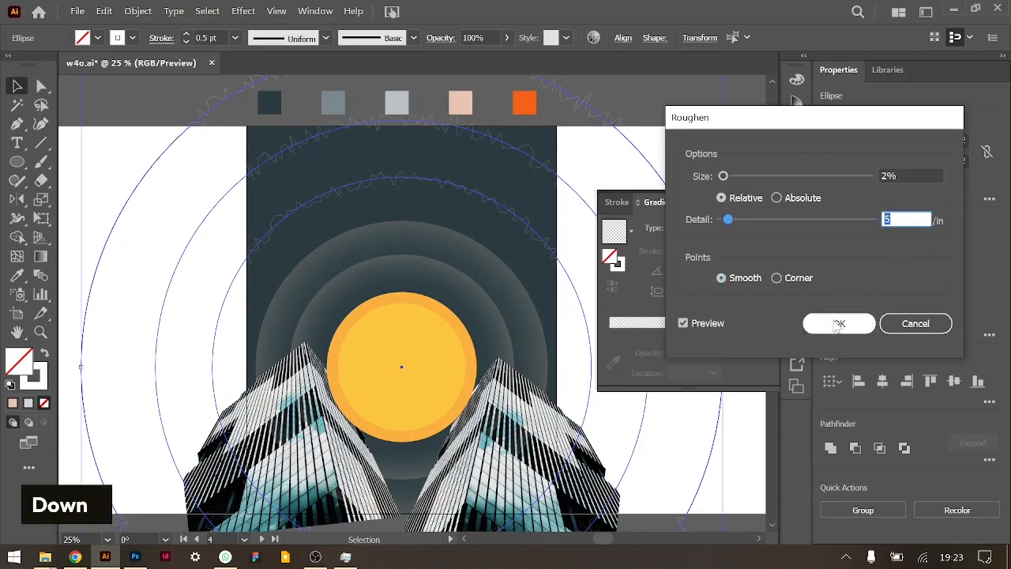
pyautogui.click(838, 323)
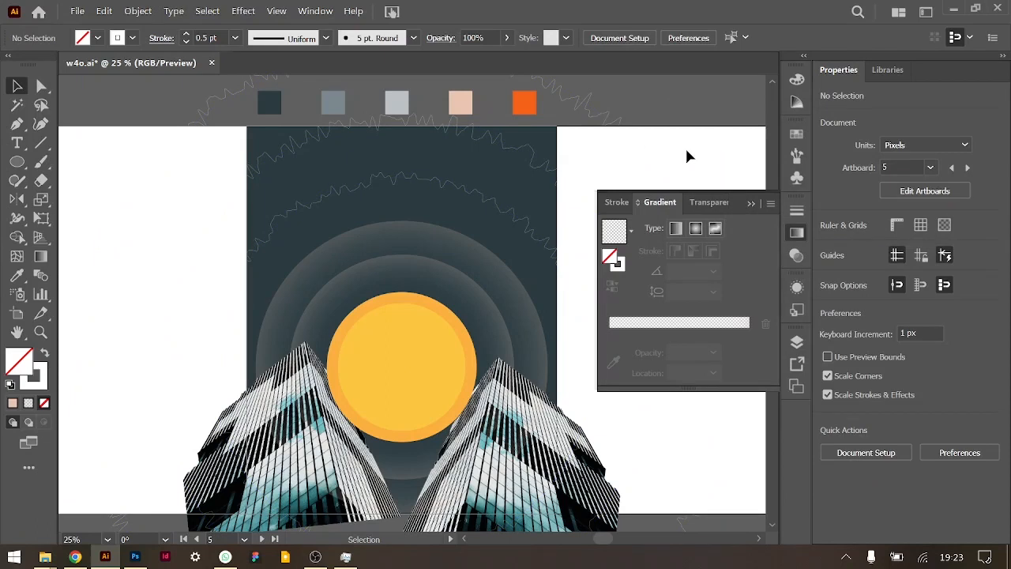
# Shrink the larger remaining gradient ring about its centre to 850 px and copy the outer rings' thin white outline style onto it.
pyautogui.scroll(-2, 435, 235)
pyautogui.scroll(2, 427, 233)
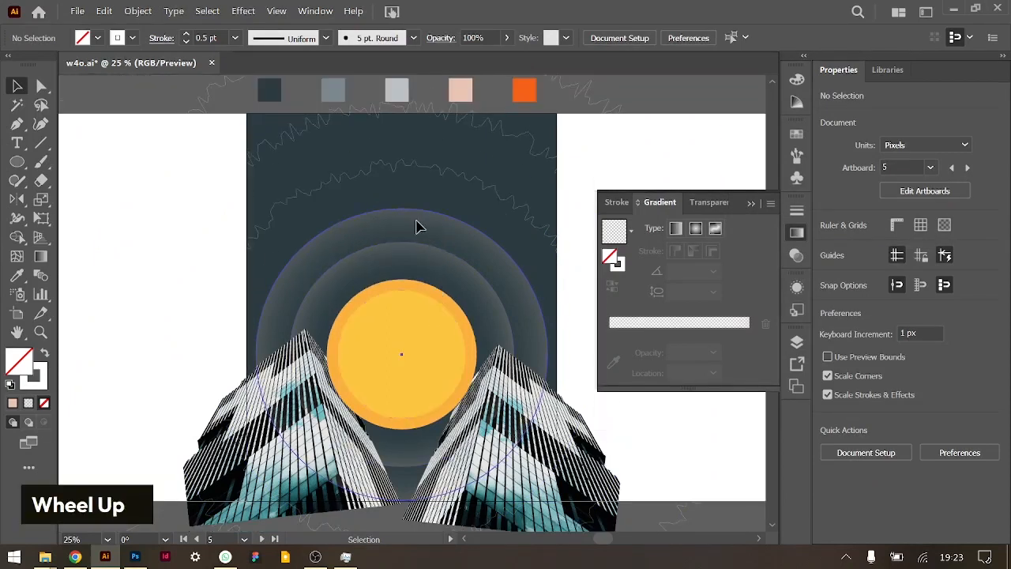
pyautogui.click(442, 223)
pyautogui.moveTo(402, 210); pyautogui.dragTo(403, 233)
pyautogui.press('i')
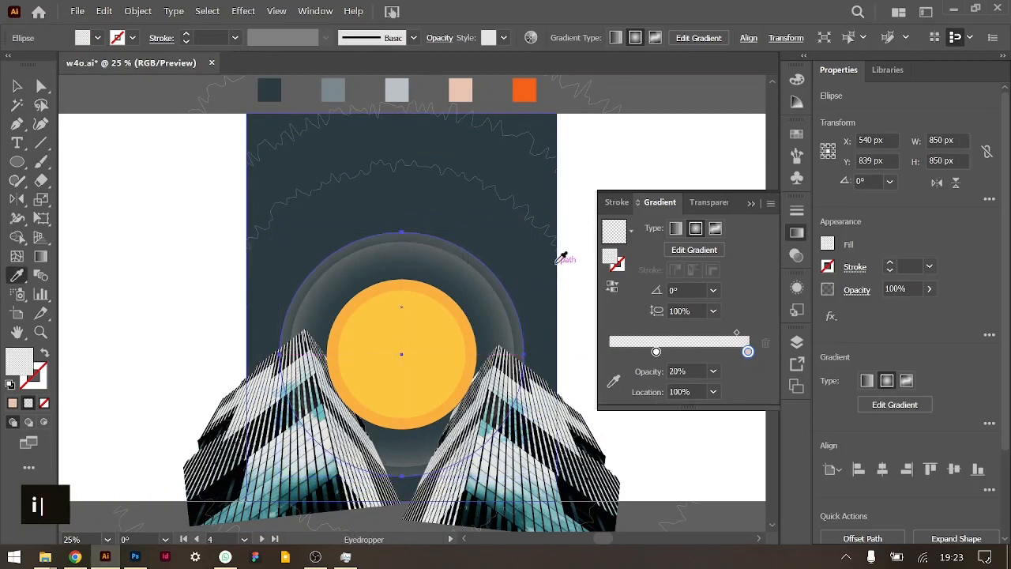
pyautogui.click(526, 198)
pyautogui.press('v')
# Start a Roughen effect on the 850 px ring with a relative size of 4% and a detail of 2 per inch.
pyautogui.click(832, 315)
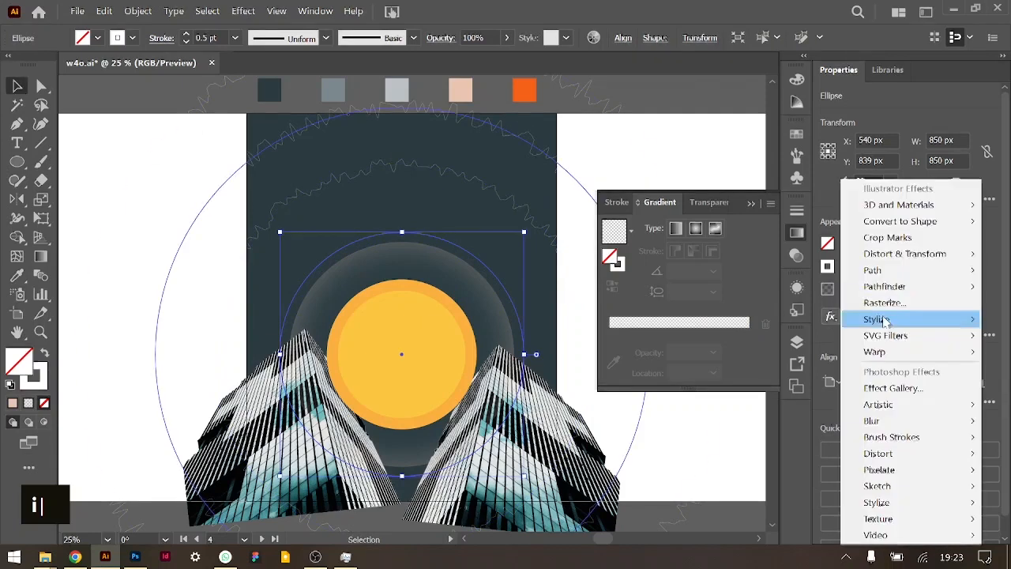
pyautogui.moveTo(905, 253)
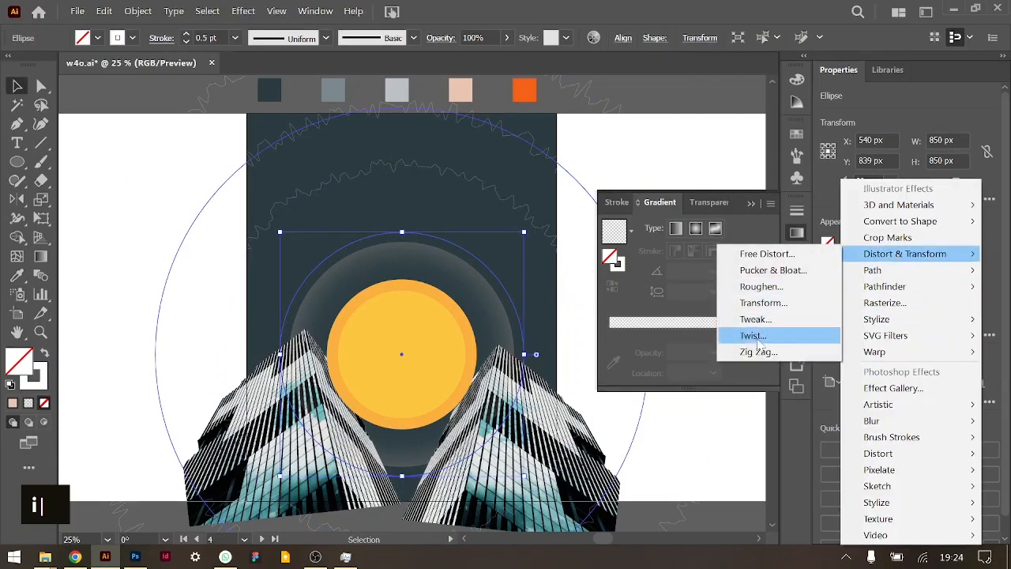
pyautogui.click(763, 286)
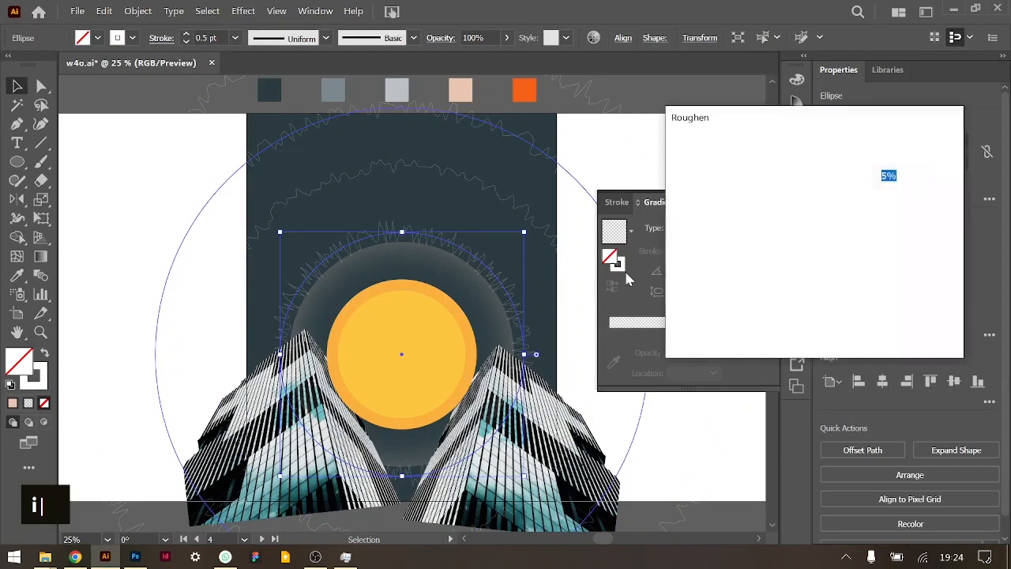
pyautogui.press('Up')
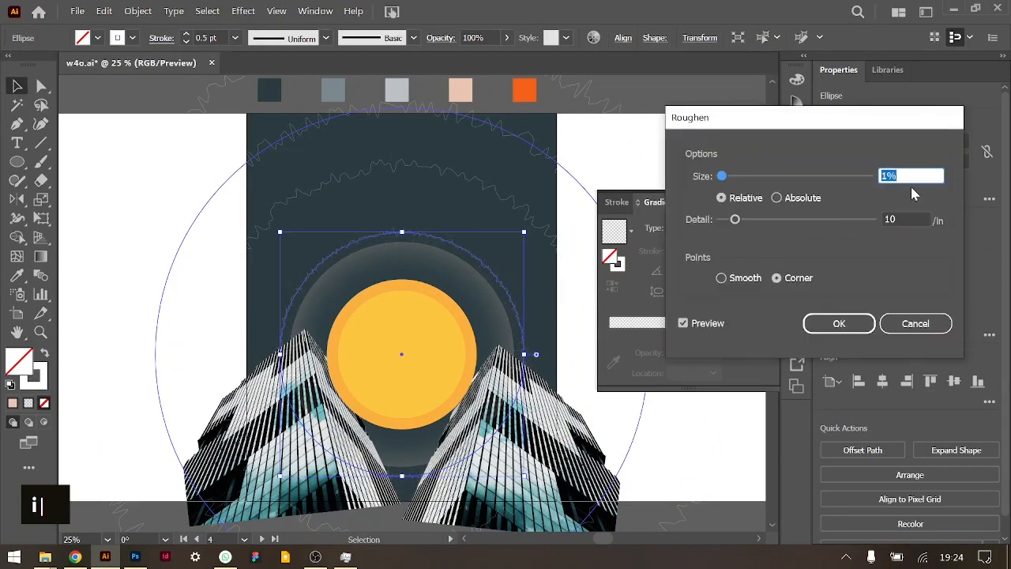
pyautogui.click(916, 219)
pyautogui.press('Down')
pyautogui.press('Down')
pyautogui.press('Down')
pyautogui.press('Down')
pyautogui.press('Down')
pyautogui.press('Down')
pyautogui.press('Down')
pyautogui.press('Down')
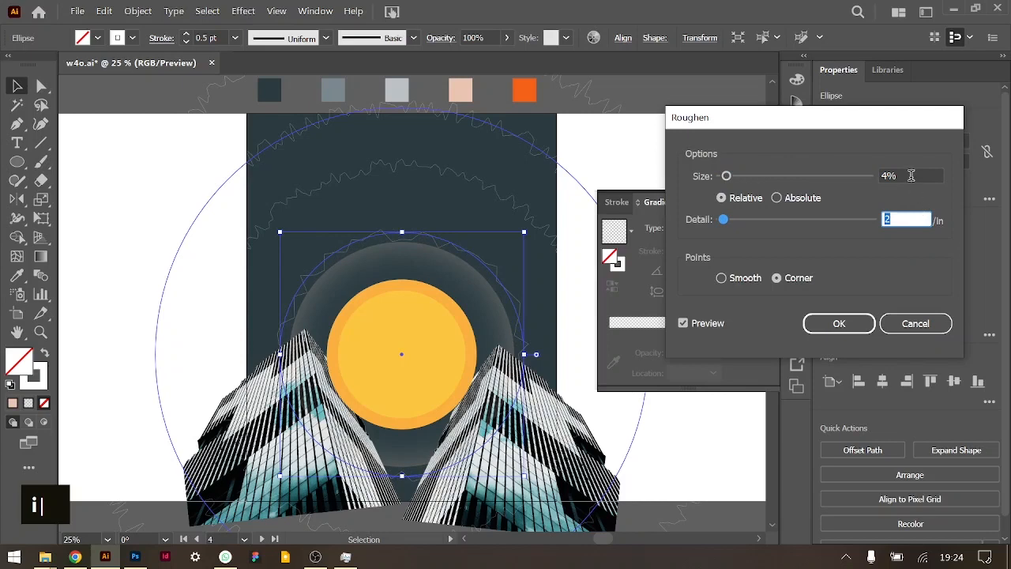
# Adjust the Roughen effect to a size of 3% and a detail of 1 per inch.
pyautogui.click(910, 175)
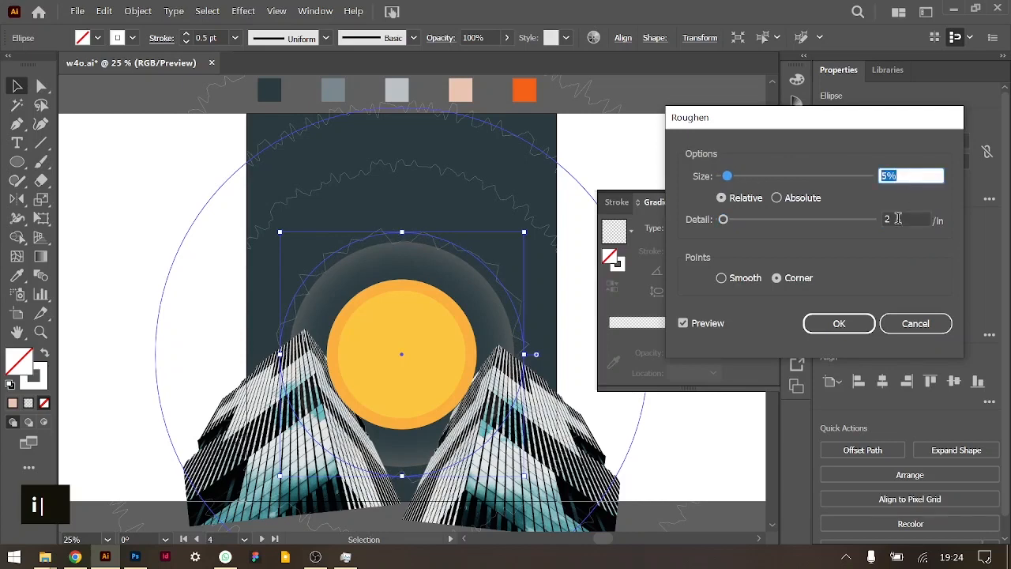
pyautogui.click(899, 217)
pyautogui.press('Down')
pyautogui.click(912, 176)
pyautogui.press('Down')
pyautogui.press('Down')
pyautogui.press('Up')
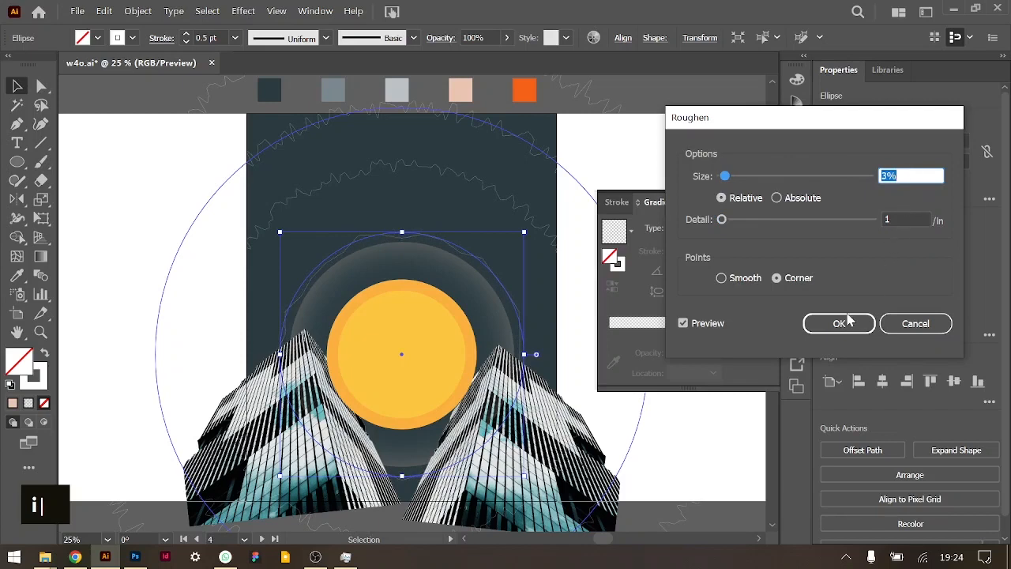
# Use smooth points with a detail of 2 per inch, apply the Roughen effect to the ring and clear the selection.
pyautogui.click(734, 282)
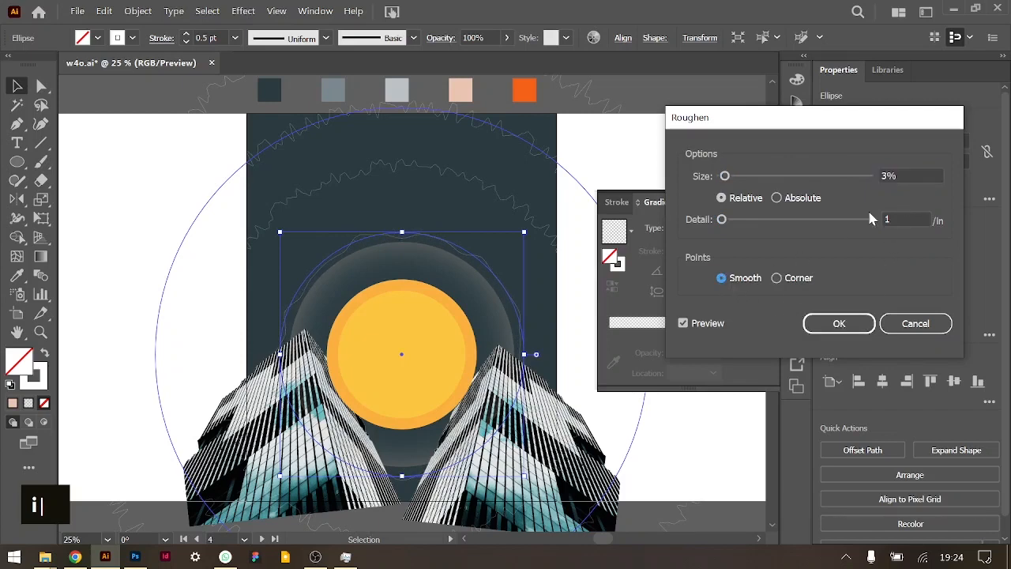
pyautogui.click(897, 221)
pyautogui.press('Up')
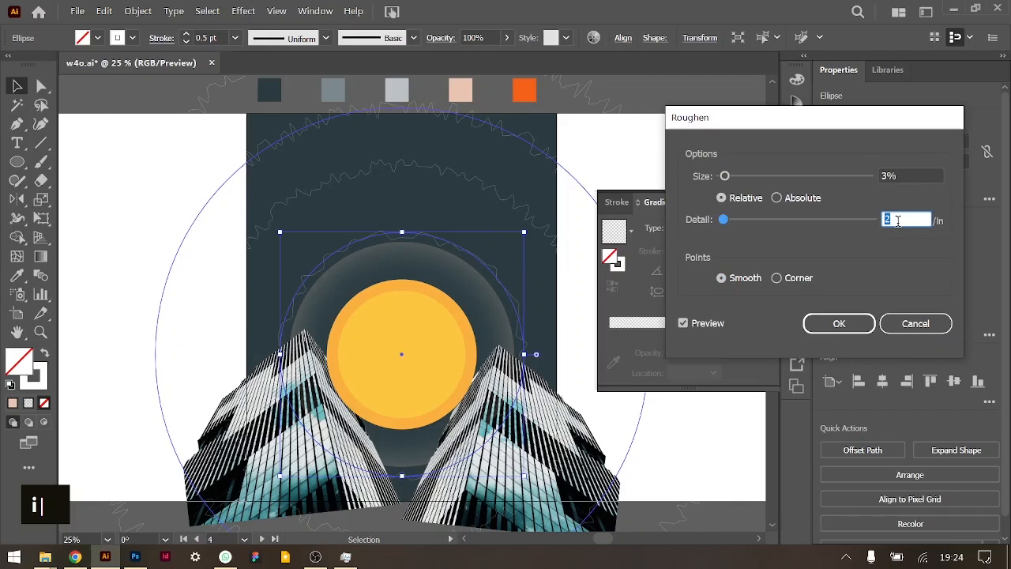
pyautogui.click(838, 323)
pyautogui.doubleClick(704, 189)
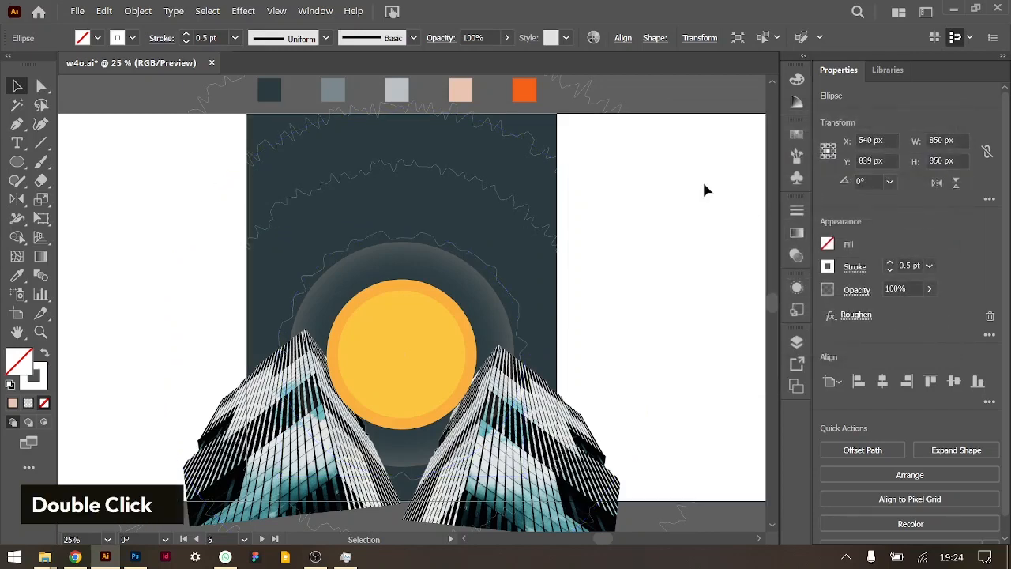
# Send both sun circles, the inner gradient ring and the 850 px roughened ring backward several levels together, then clear the selection.
pyautogui.click(429, 345)
pyautogui.keyDown('shift'); pyautogui.click(470, 332); pyautogui.keyUp('shift')
pyautogui.keyDown('shift'); pyautogui.click(514, 308); pyautogui.keyUp('shift')
pyautogui.keyDown('shift'); pyautogui.click(516, 309); pyautogui.keyUp('shift')
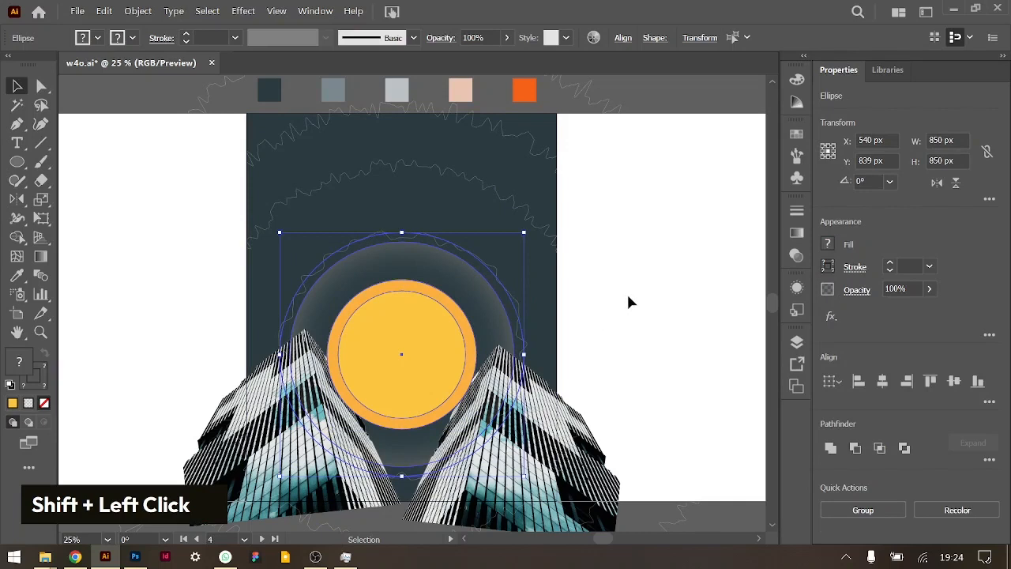
pyautogui.press('ctrl')
pyautogui.hotkey('ctrl', '[')
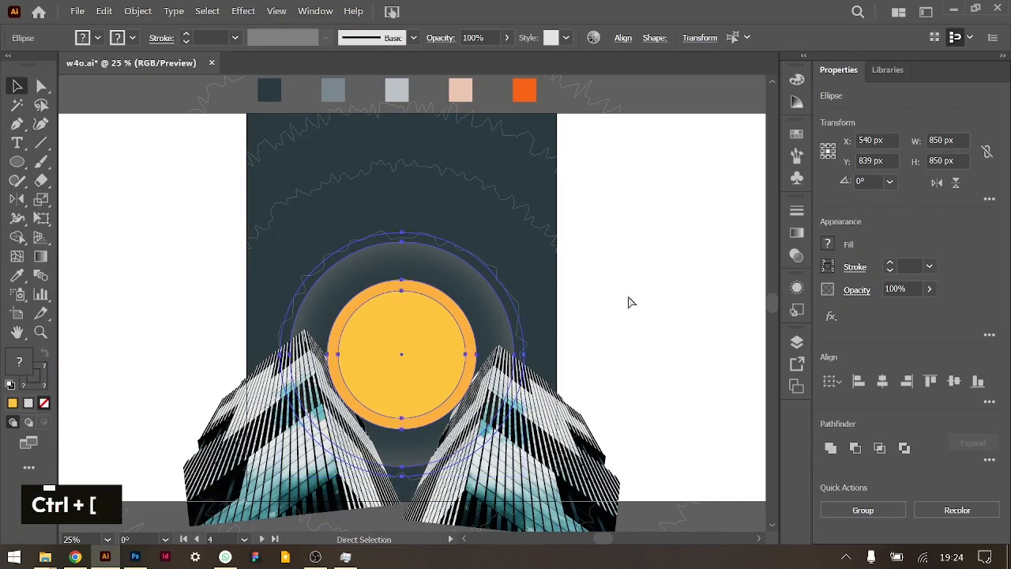
pyautogui.hotkey('ctrl', '[')
pyautogui.hotkey('ctrl', '[')
pyautogui.hotkey('ctrl', '[')
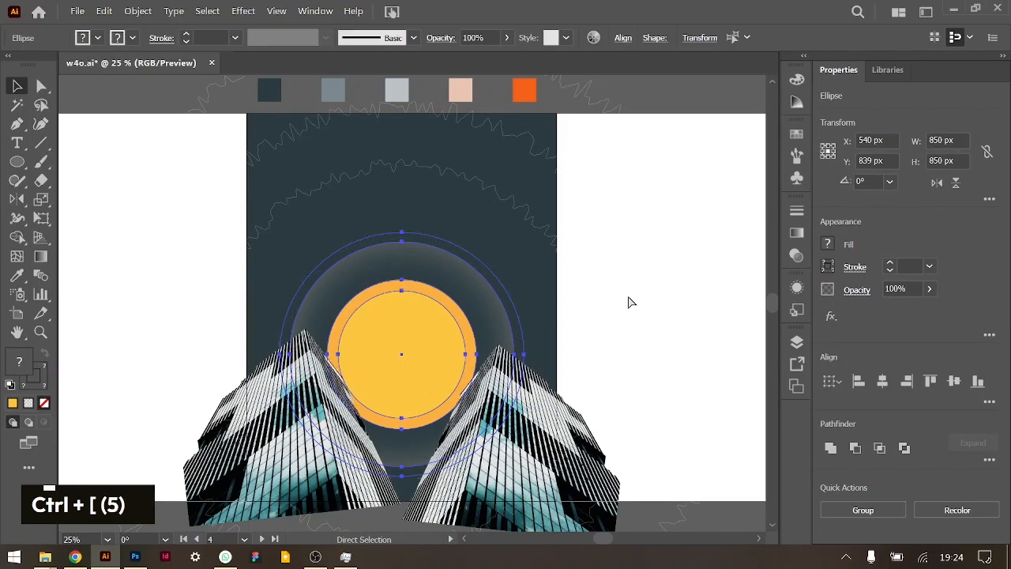
pyautogui.click(660, 356)
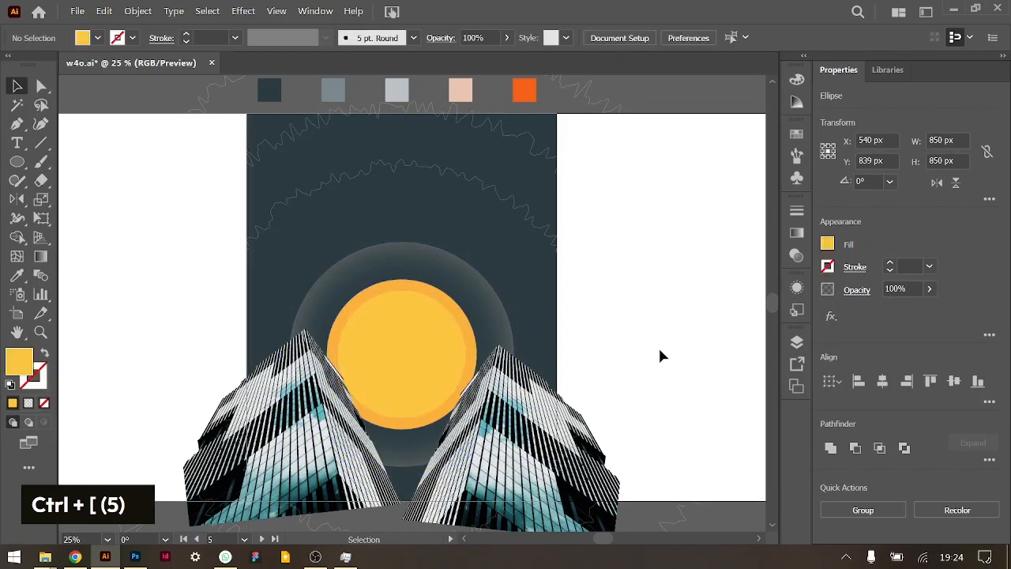
# Shrink the inner yellow sun circle evenly around its centre to about 444 px and clear the selection.
pyautogui.click(436, 336)
pyautogui.press('shift')
pyautogui.press('shift')
pyautogui.moveTo(467, 291); pyautogui.dragTo(456, 303)
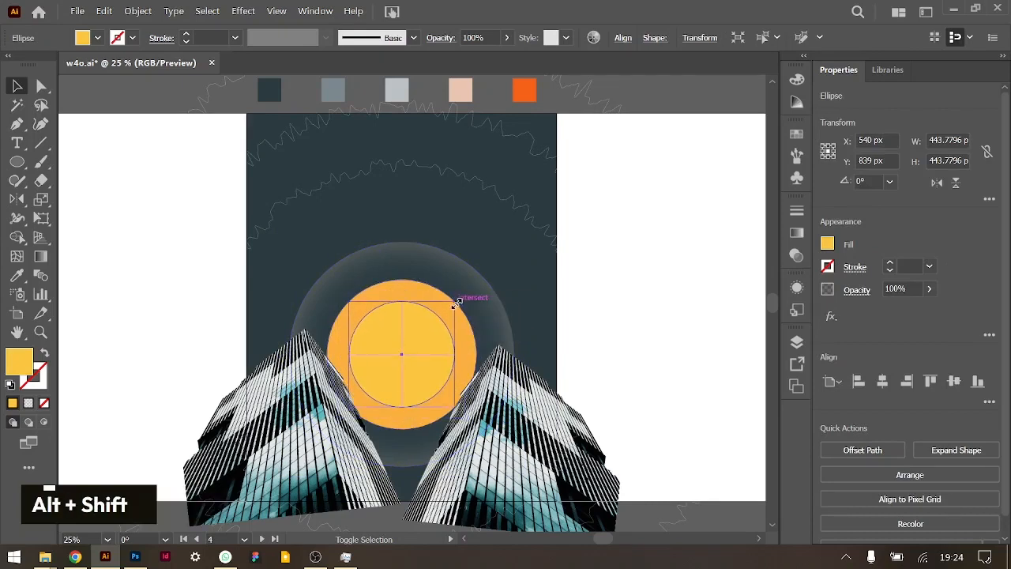
pyautogui.click(658, 336)
pyautogui.scroll(1, 597, 371)
pyautogui.scroll(1, 596, 371)
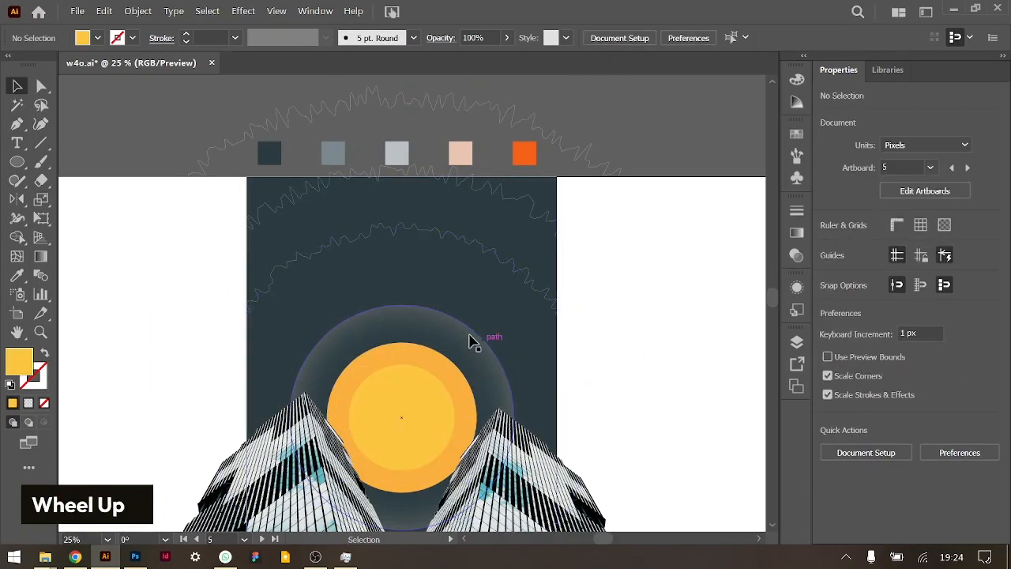
pyautogui.moveTo(415, 306); pyautogui.dragTo(415, 354)
pyautogui.hotkey('ctrl', 'z')
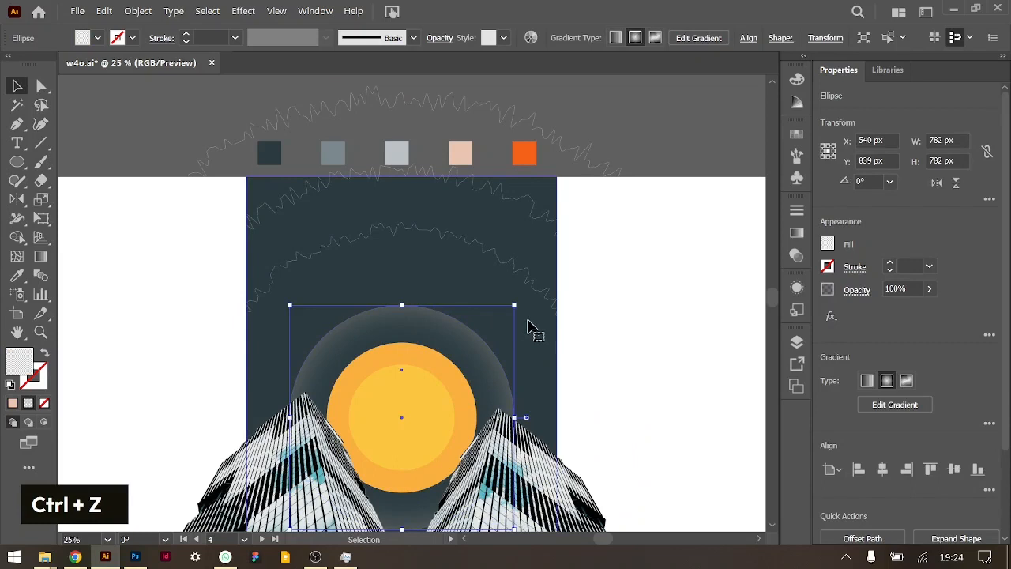
# Send the dark background rectangle back behind the roughened ring around the sun and clear the selection.
pyautogui.click(558, 326)
pyautogui.press('ctrl')
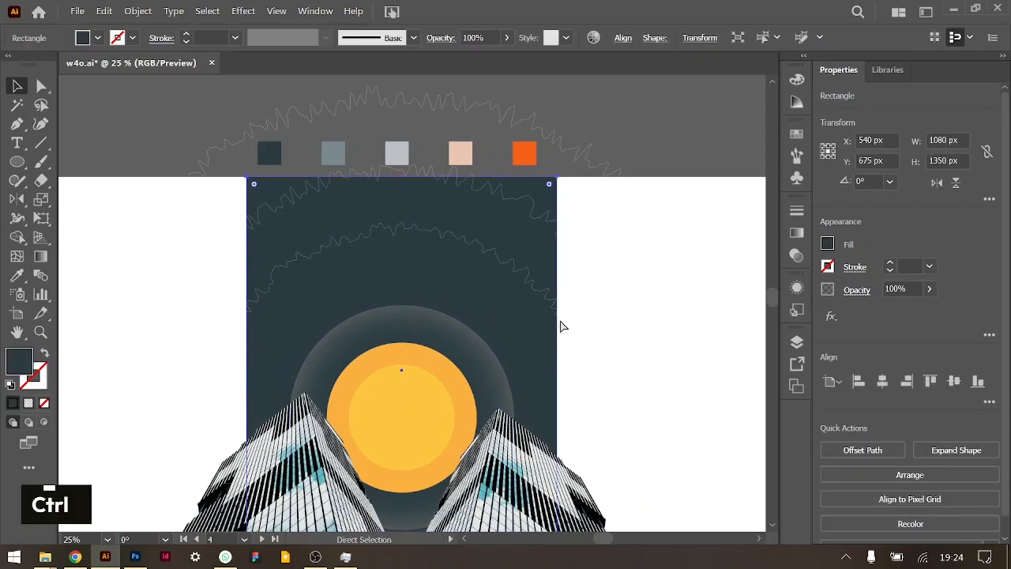
pyautogui.hotkey('ctrl', '[')
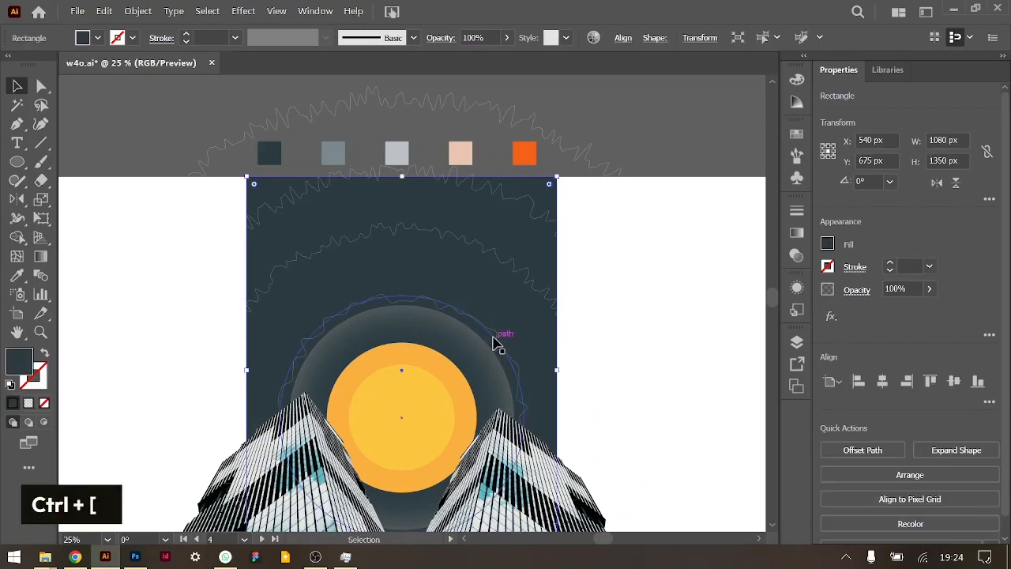
pyautogui.click(494, 341)
pyautogui.click(658, 367)
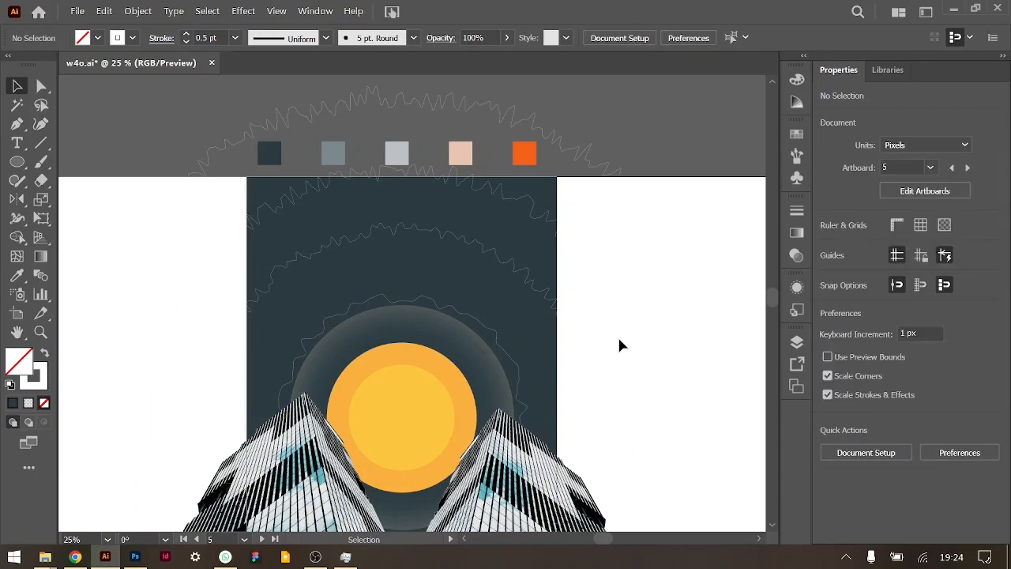
pyautogui.hotkey('ctrl', '=')
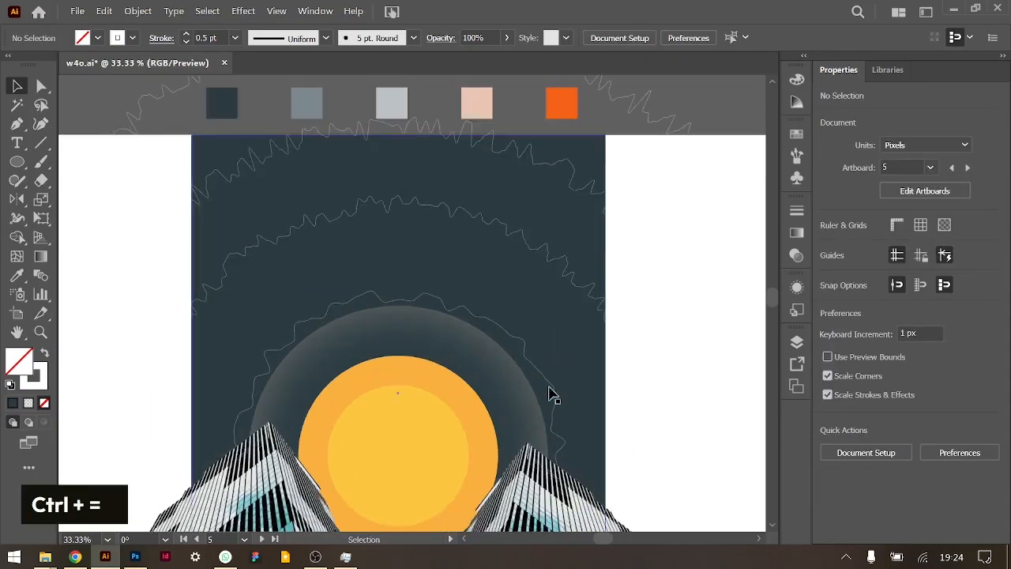
pyautogui.scroll(-1, 550, 393)
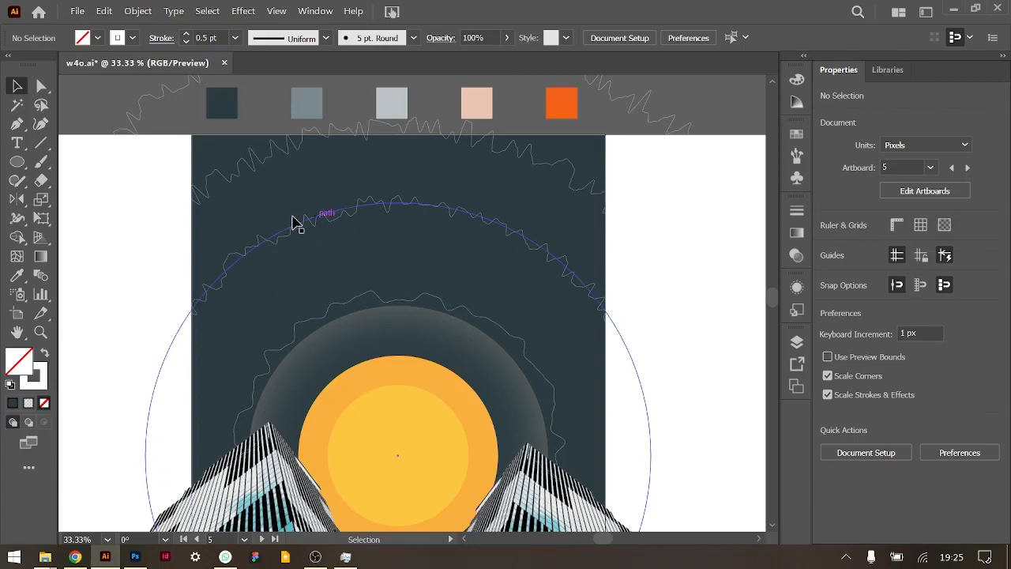
pyautogui.scroll(-3, 485, 395)
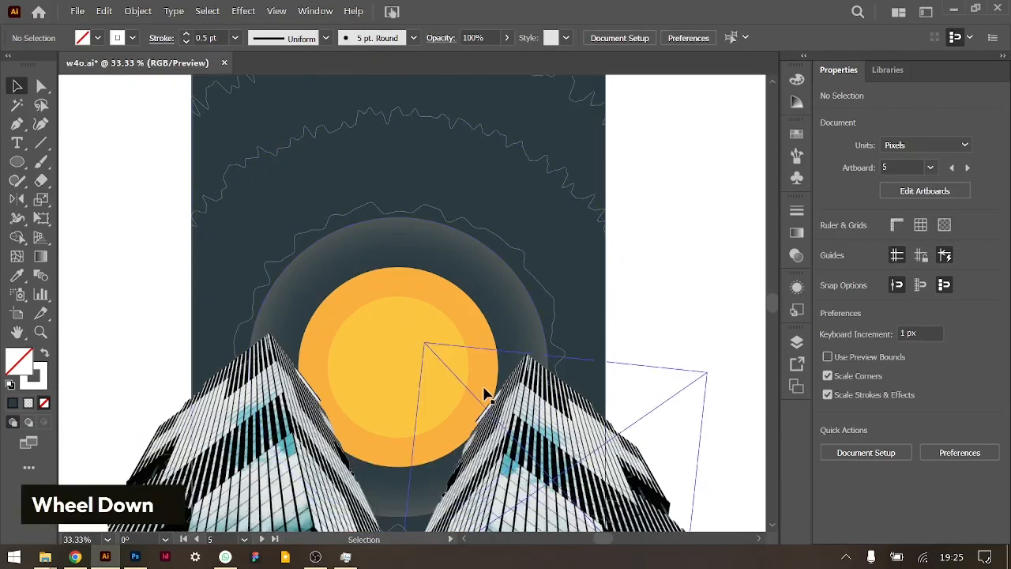
pyautogui.scroll(1, 486, 393)
pyautogui.hotkey('ctrl', '-')
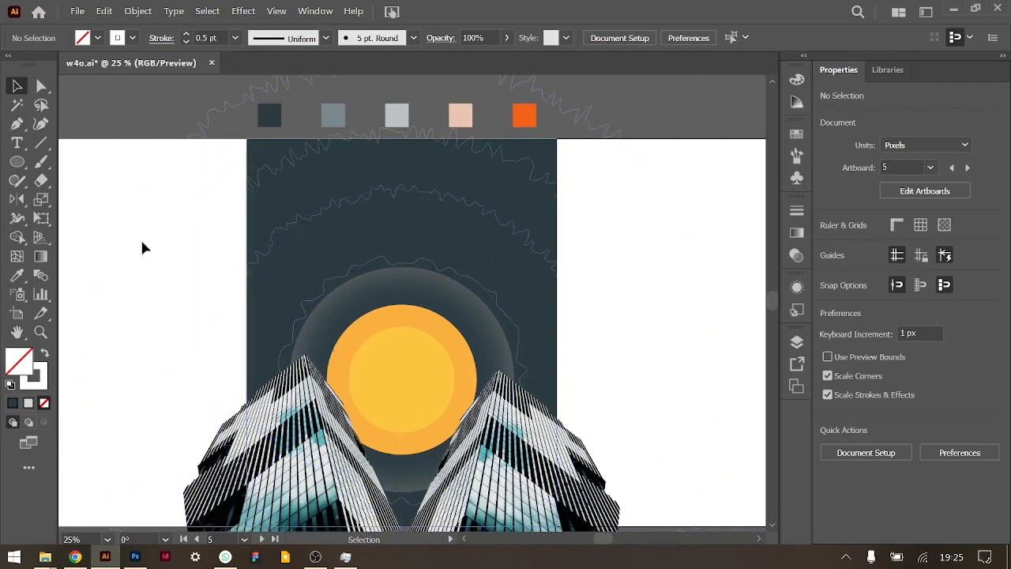
# Draw a five-pointed star about 55 px wide in the dark sky above the sun and fill it white.
pyautogui.rightClick(17, 161)
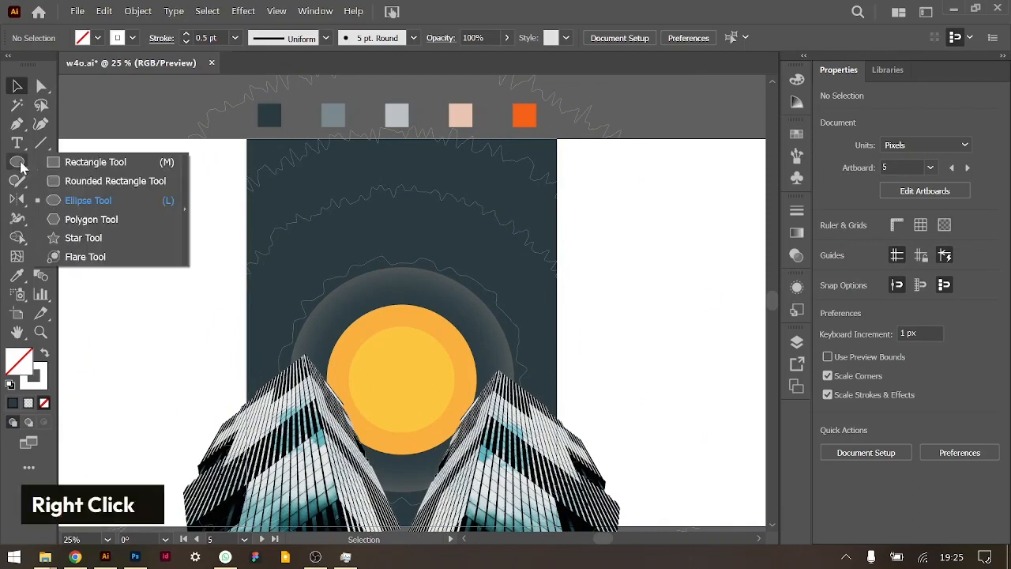
pyautogui.click(73, 239)
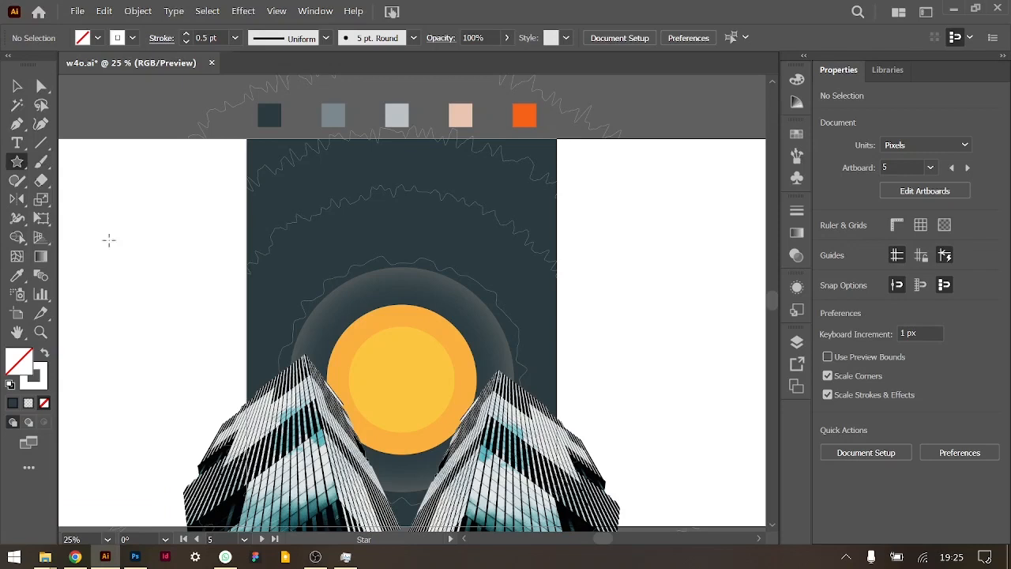
pyautogui.moveTo(334, 235); pyautogui.dragTo(340, 230)
pyautogui.click(827, 245)
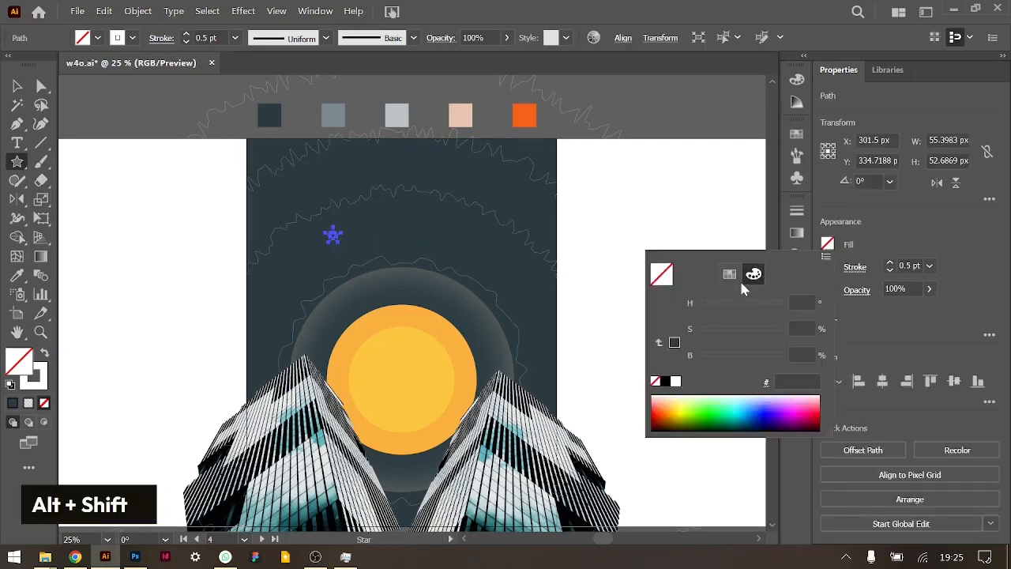
pyautogui.doubleClick(677, 381)
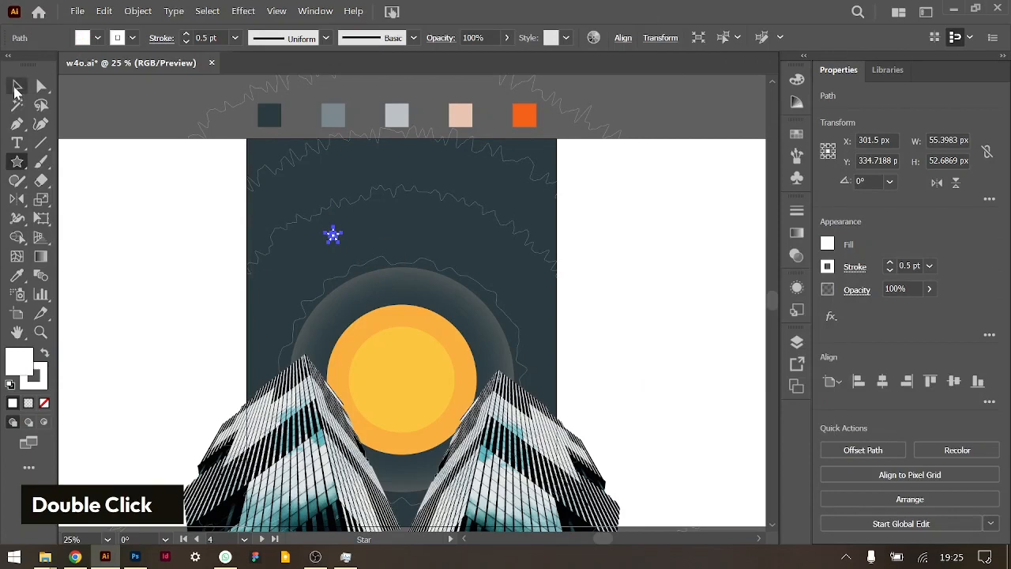
# Shrink the star proportionally to about 27 px wide, rotate it by about 37° and clear the selection.
pyautogui.click(16, 86)
pyautogui.hotkey('ctrl', '=')
pyautogui.hotkey('ctrl', '=')
pyautogui.hotkey('ctrl', '=')
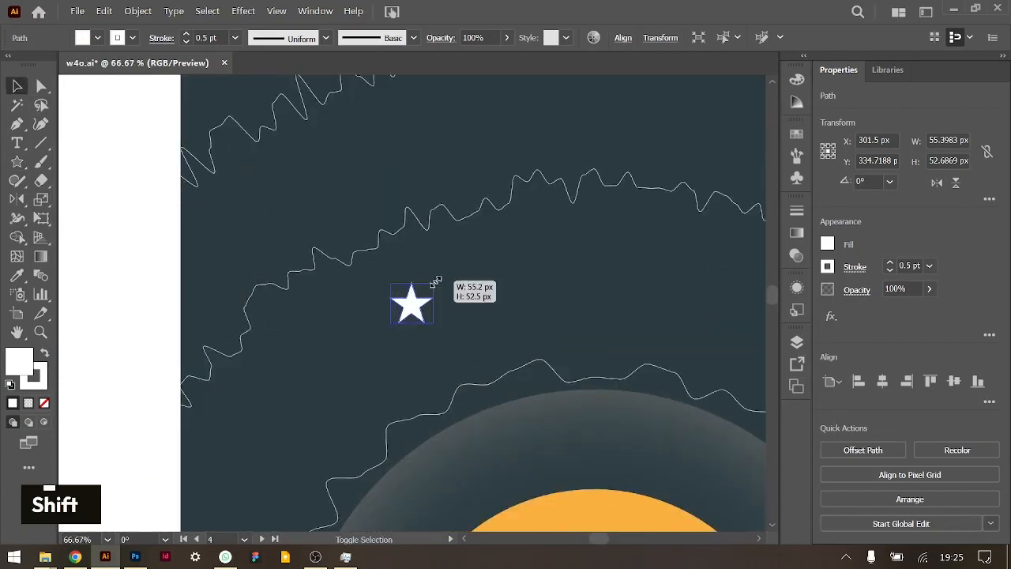
pyautogui.moveTo(435, 281); pyautogui.dragTo(408, 296)
pyautogui.hotkey('ctrl', '-')
pyautogui.hotkey('ctrl', '-')
pyautogui.hotkey('ctrl', '-')
pyautogui.click(270, 290)
# Duplicate the star to the right, just above the gradient ring, and shrink the copy to about 11 px wide.
pyautogui.moveTo(410, 306); pyautogui.dragTo(553, 334)
pyautogui.click(700, 352)
pyautogui.scroll(-1, 581, 349)
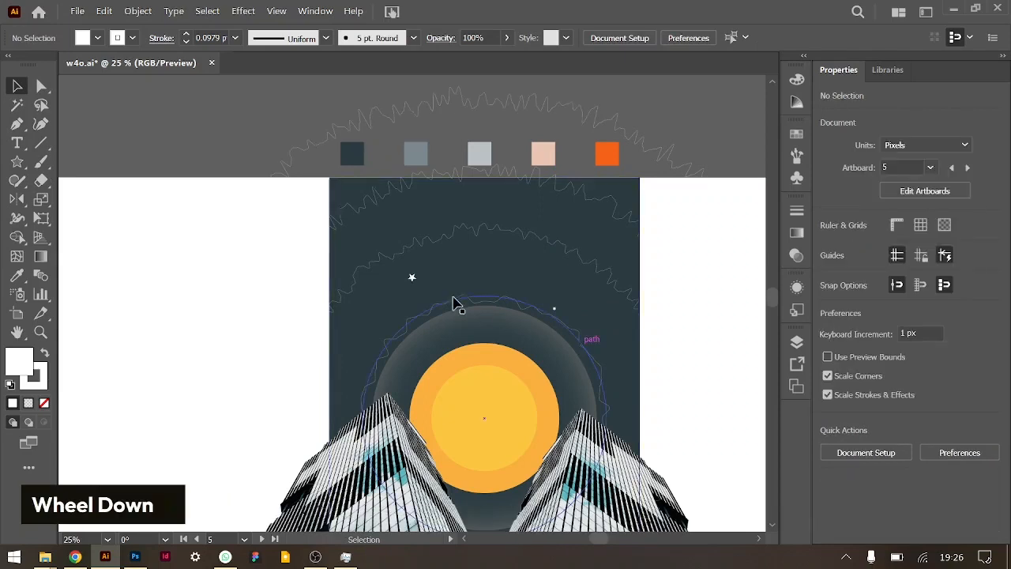
# Duplicate the large star to the upper right of the sky and shrink the copy to about 16 px wide.
pyautogui.keyDown('alt'); pyautogui.click(412, 276); pyautogui.keyUp('alt')
pyautogui.moveTo(412, 276); pyautogui.dragTo(561, 215)
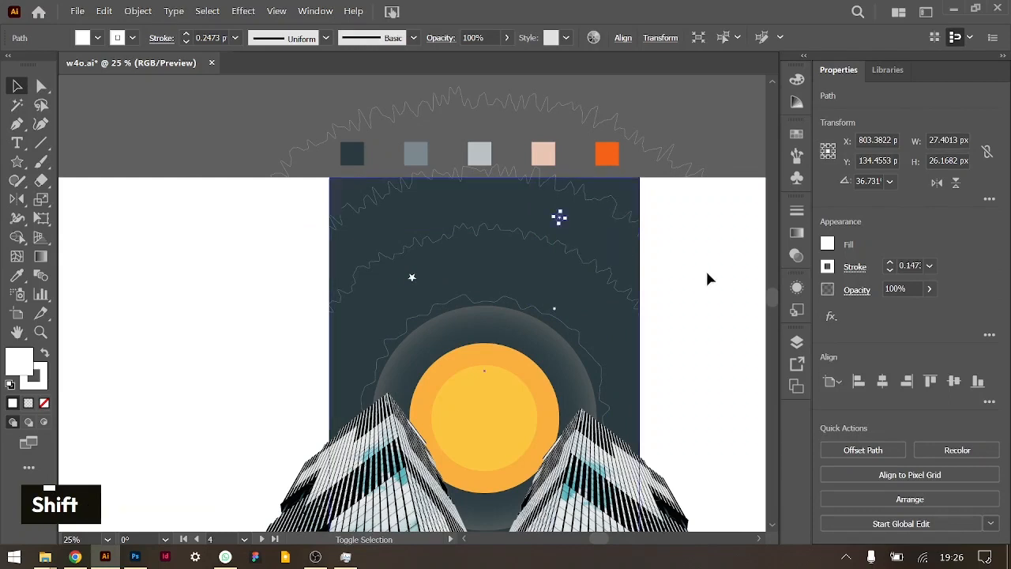
pyautogui.keyDown('shift'); pyautogui.click(729, 237); pyautogui.keyUp('shift')
pyautogui.click(726, 251)
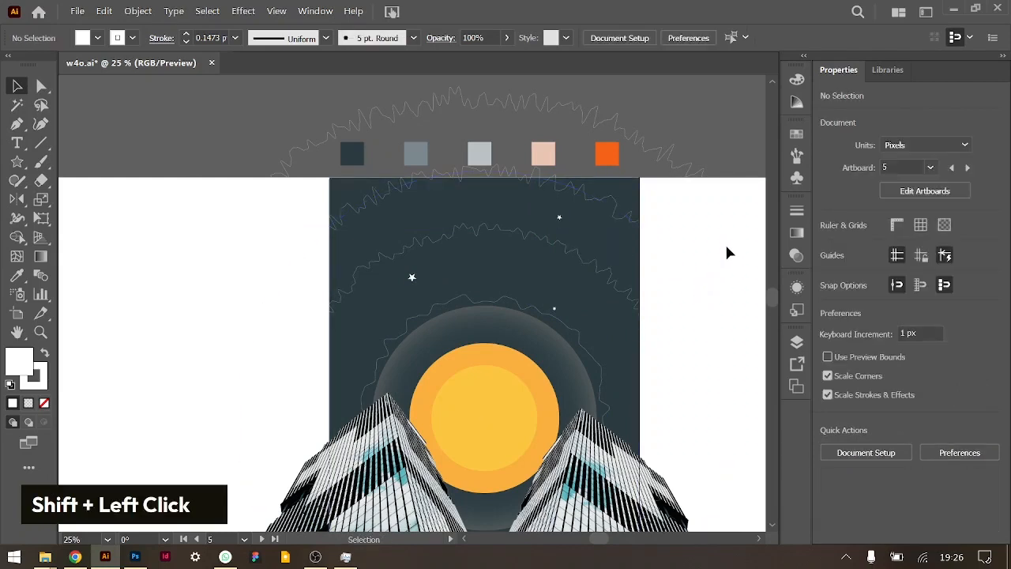
# Select the three white stars in the sky and group them.
pyautogui.hscroll(4, 726, 251)
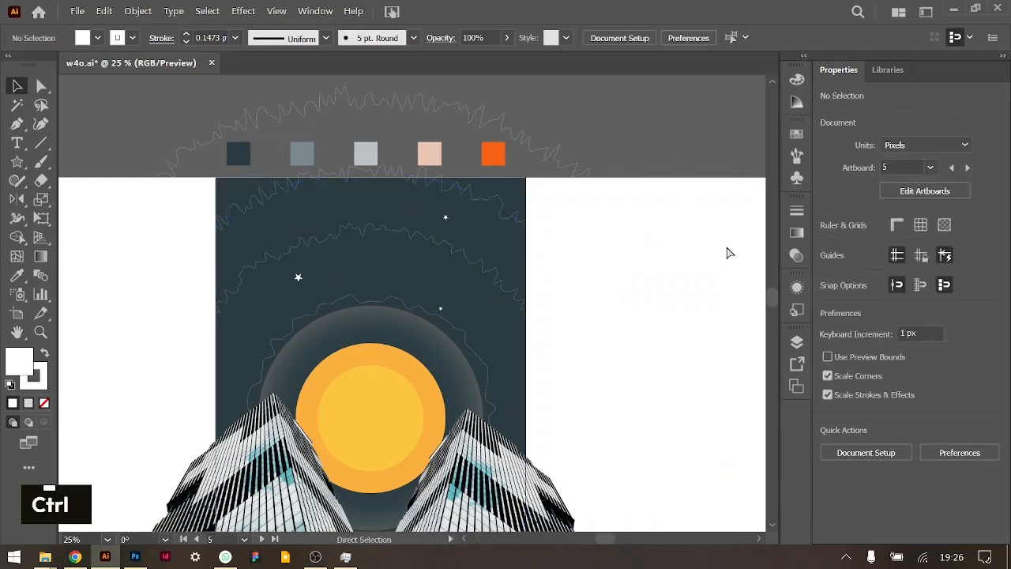
pyautogui.hotkey('ctrl', '=')
pyautogui.hotkey('ctrl', '=')
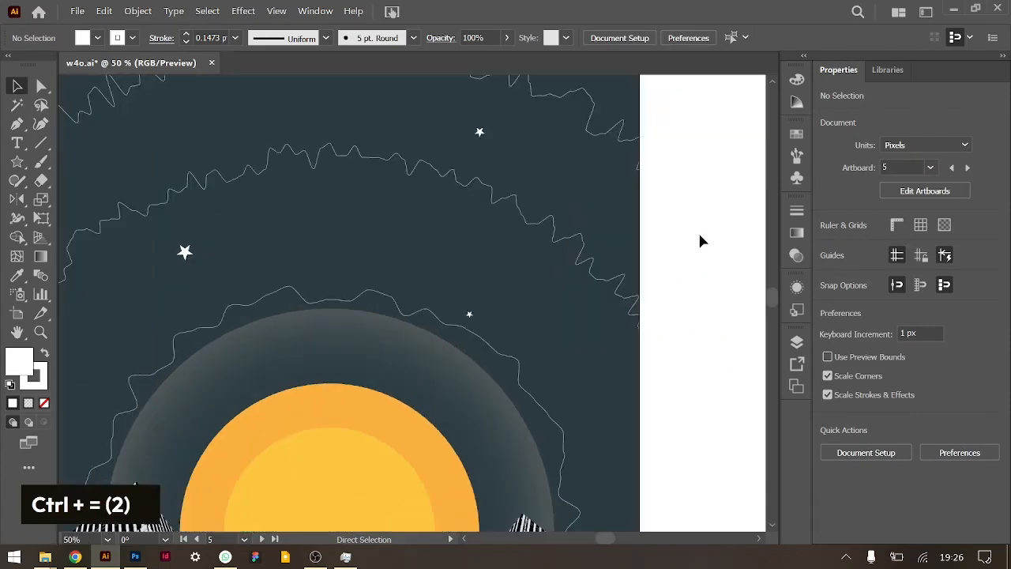
pyautogui.keyDown('shift'); pyautogui.click(480, 133); pyautogui.keyUp('shift')
pyautogui.keyDown('shift'); pyautogui.click(184, 252); pyautogui.keyUp('shift')
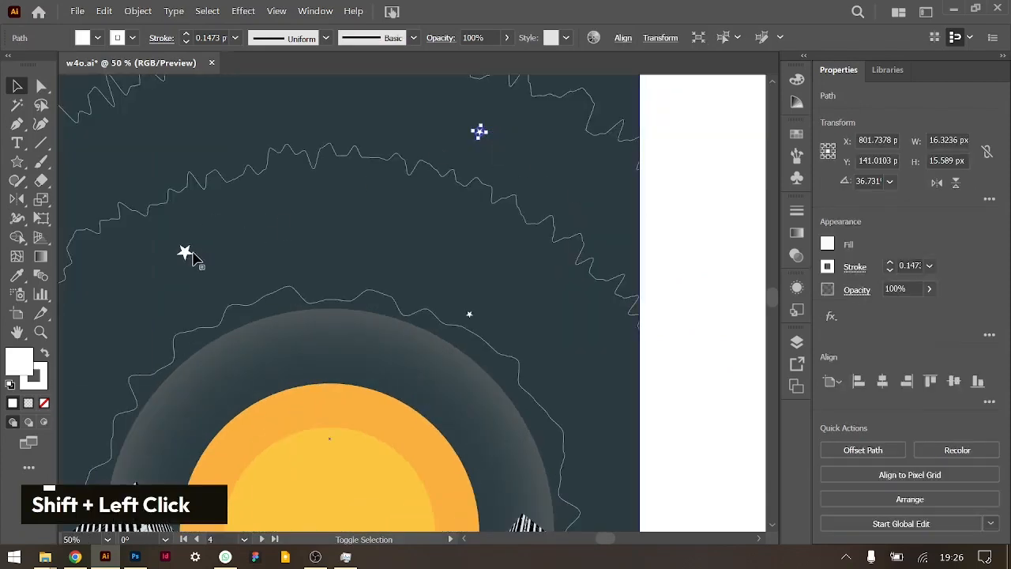
pyautogui.keyDown('shift'); pyautogui.click(470, 316); pyautogui.keyUp('shift')
pyautogui.hotkey('ctrl', 'g')
# Make a new pattern from the star group.
pyautogui.click(149, 12)
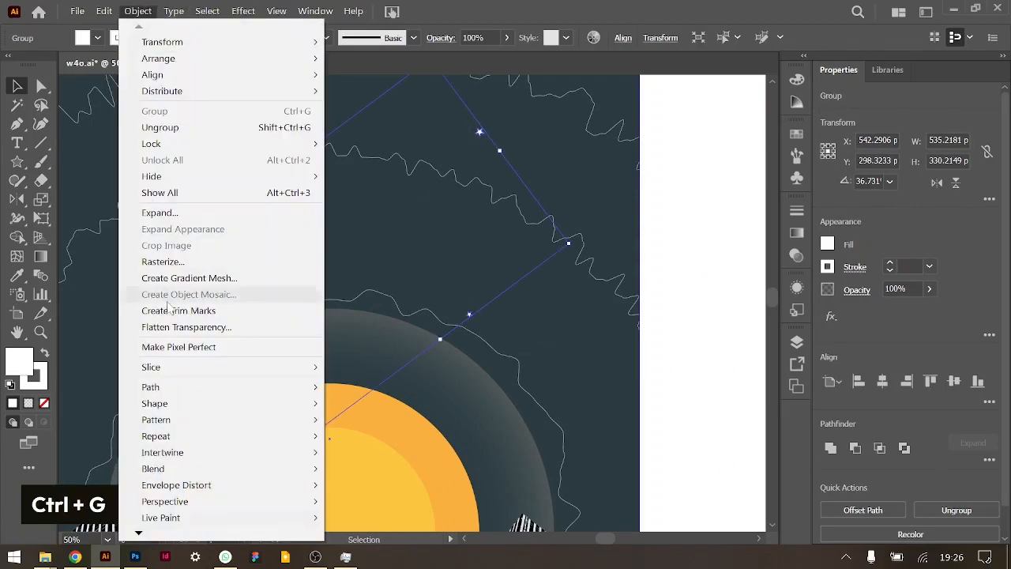
pyautogui.moveTo(257, 423)
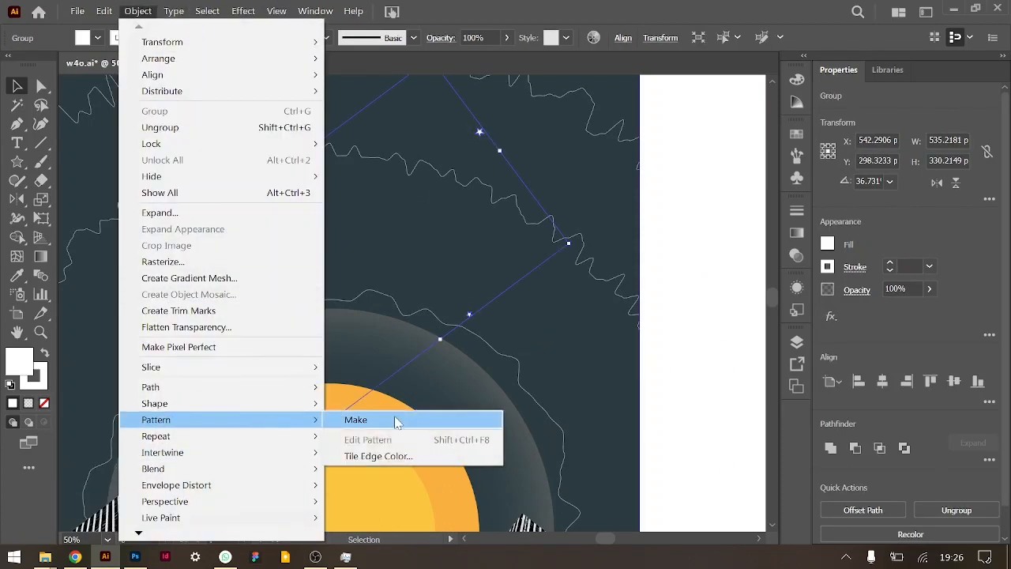
pyautogui.click(397, 418)
pyautogui.click(653, 315)
# Move the star group and its pattern tile up off the white artboard onto the grey canvas.
pyautogui.hotkey('ctrl', '-')
pyautogui.hotkey('ctrl', '-')
pyautogui.hotkey('ctrl', '-')
pyautogui.hotkey('ctrl', '-')
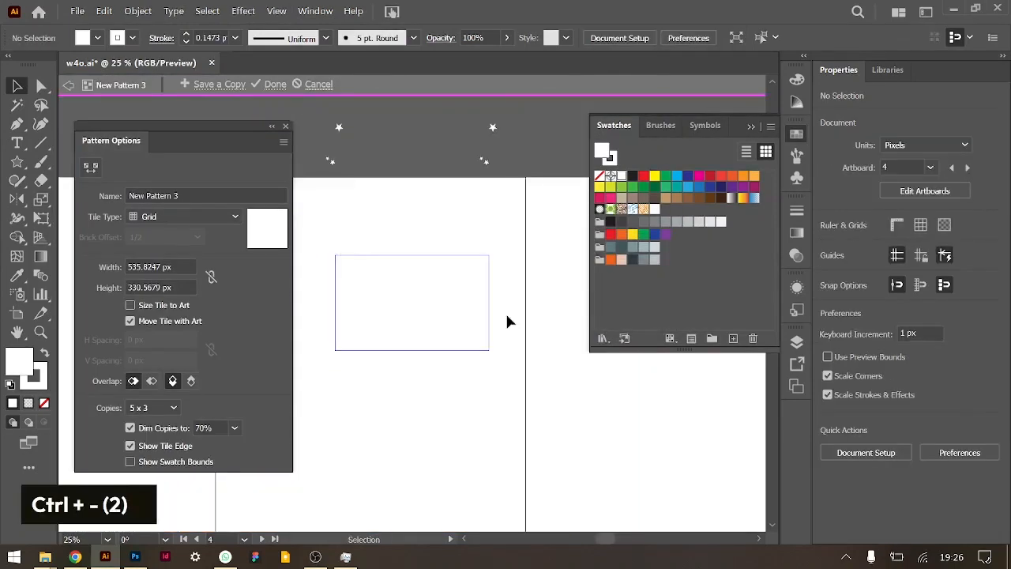
pyautogui.scroll(5, 508, 321)
pyautogui.hscroll(-3, 507, 321)
pyautogui.hscroll(2, 508, 320)
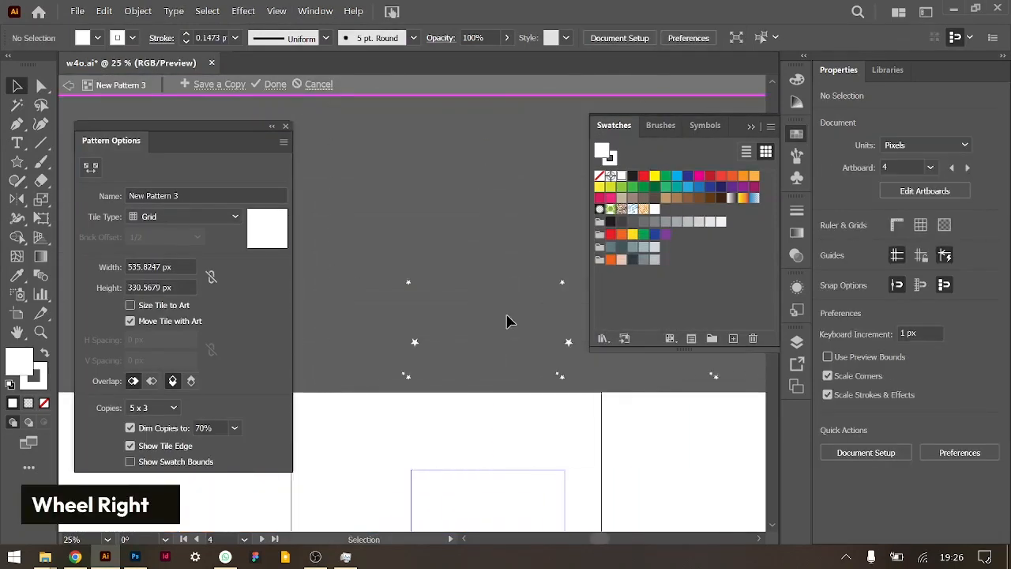
pyautogui.scroll(-3, 508, 320)
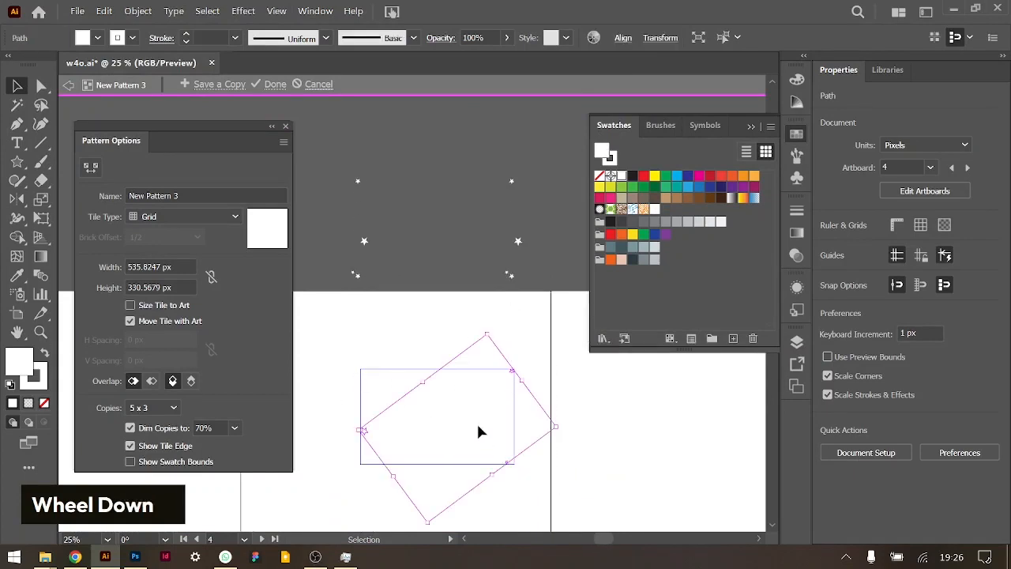
pyautogui.click(459, 421)
pyautogui.moveTo(508, 466); pyautogui.dragTo(490, 250)
pyautogui.scroll(3, 518, 220)
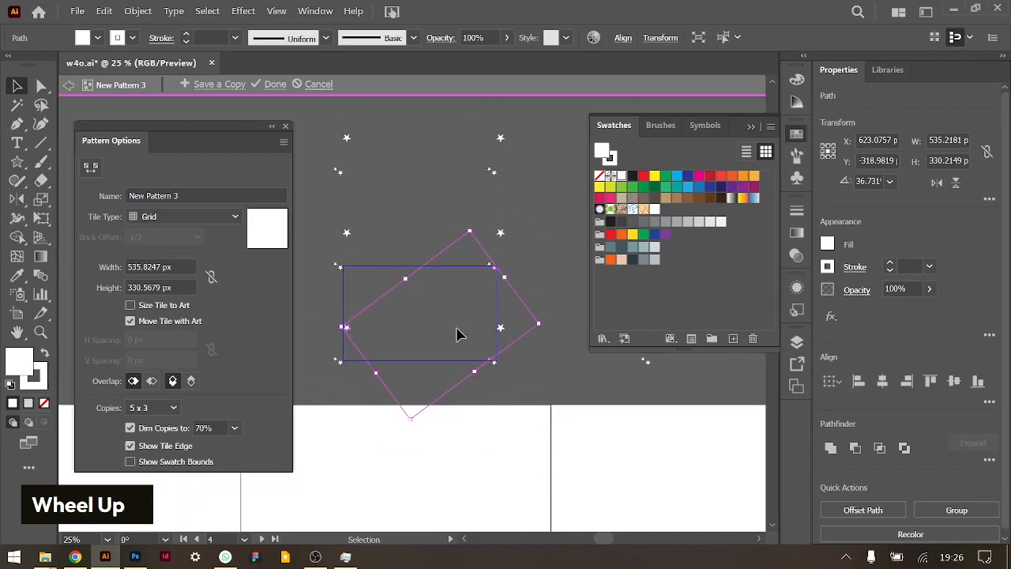
# Duplicate the smallest star to the tile's centre and the medium star near its lower edge, and finish editing the pattern.
pyautogui.hotkey('ctrl', '=')
pyautogui.click(512, 361)
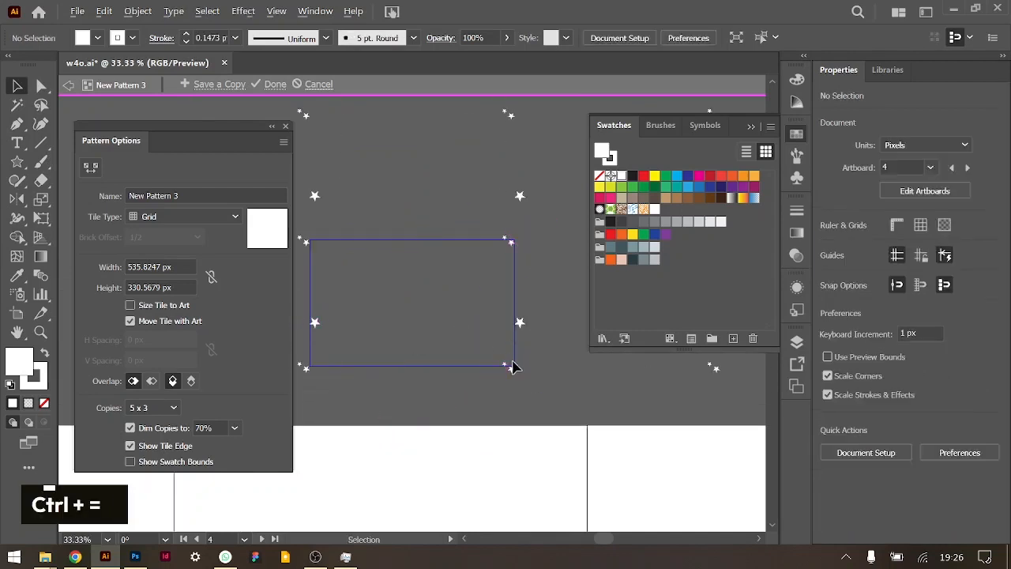
pyautogui.moveTo(507, 368); pyautogui.dragTo(414, 294)
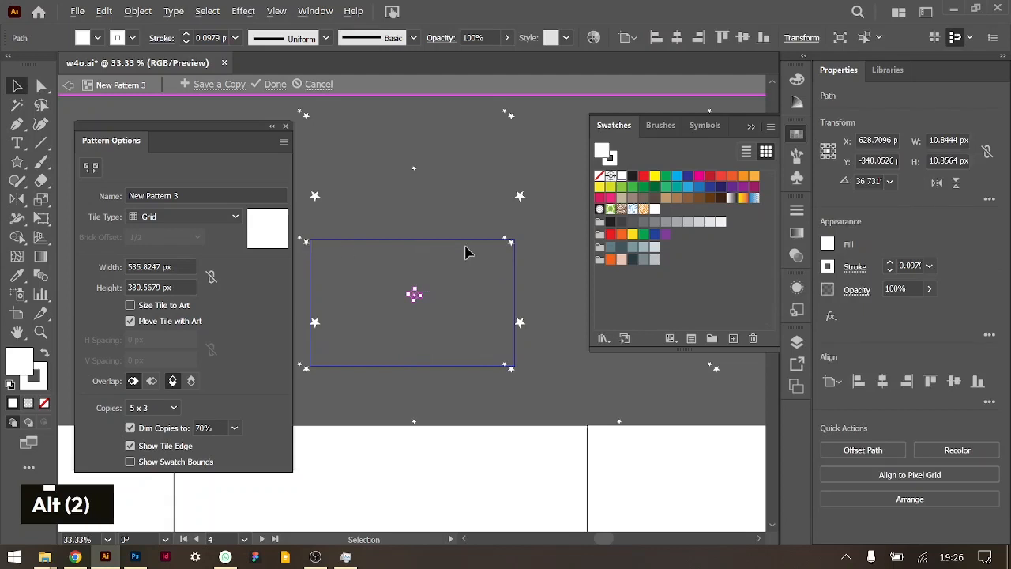
pyautogui.moveTo(509, 251); pyautogui.dragTo(440, 358)
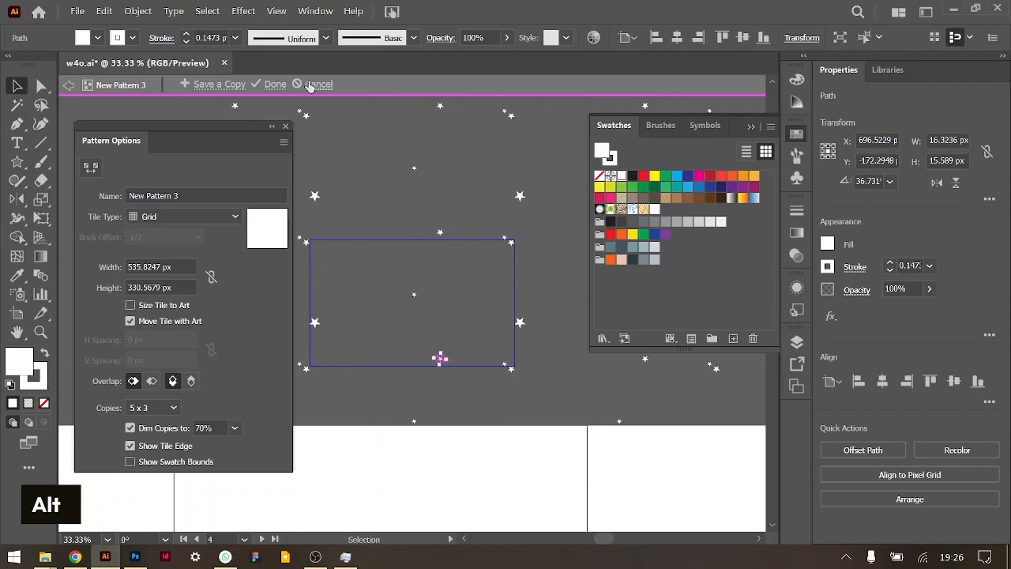
pyautogui.click(273, 84)
# Copy the dark background rectangle, paste it in front and fill the copy with the new star pattern.
pyautogui.scroll(-4, 419, 279)
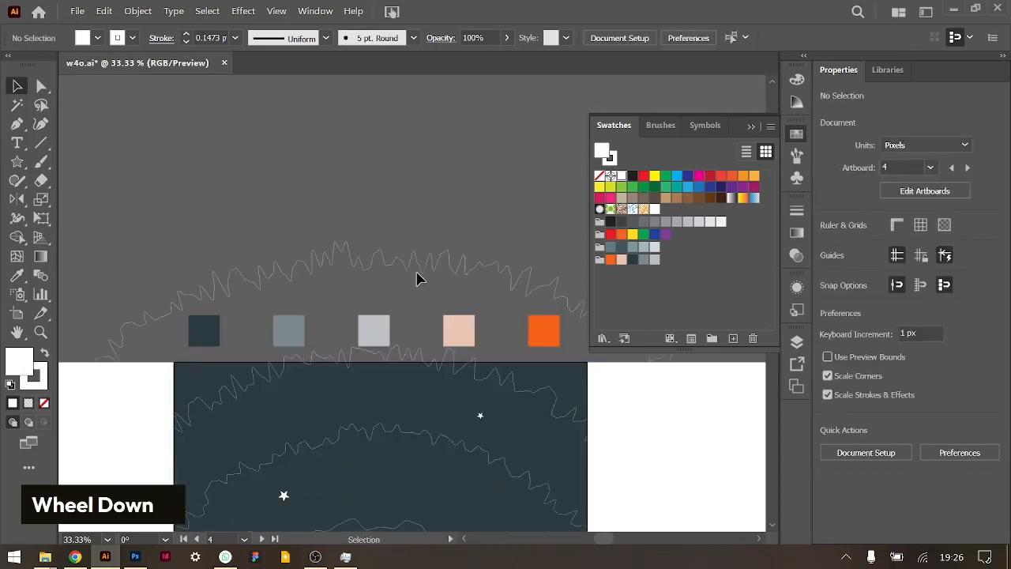
pyautogui.scroll(-2, 399, 279)
pyautogui.click(408, 318)
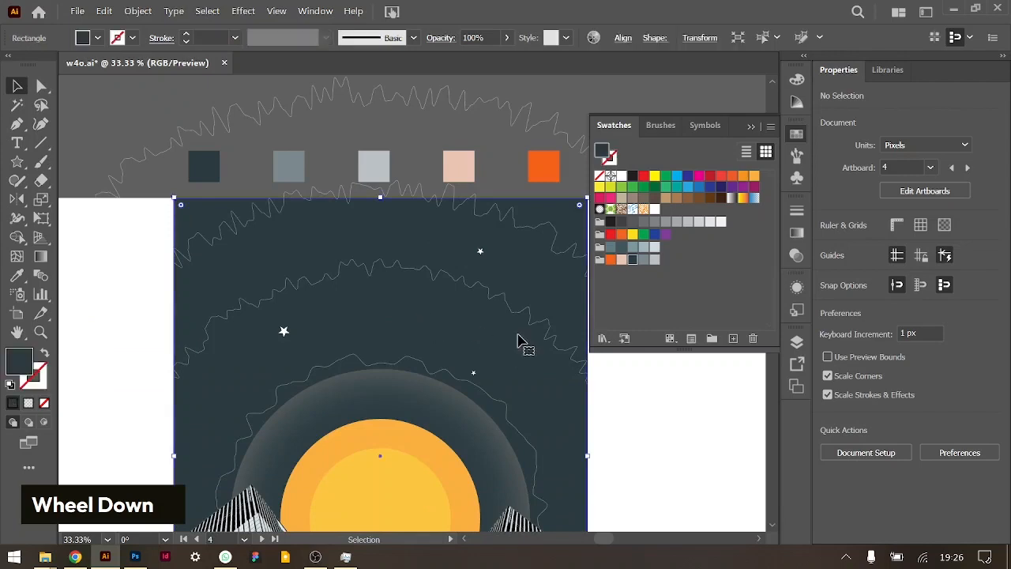
pyautogui.hotkey('ctrl', 'c')
pyautogui.hotkey('ctrl', 'f')
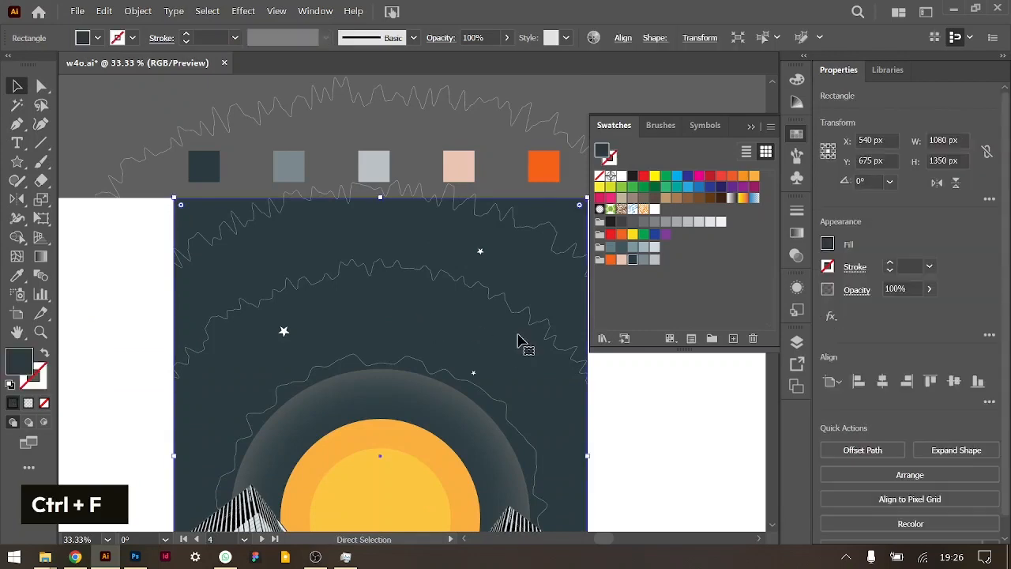
pyautogui.click(653, 209)
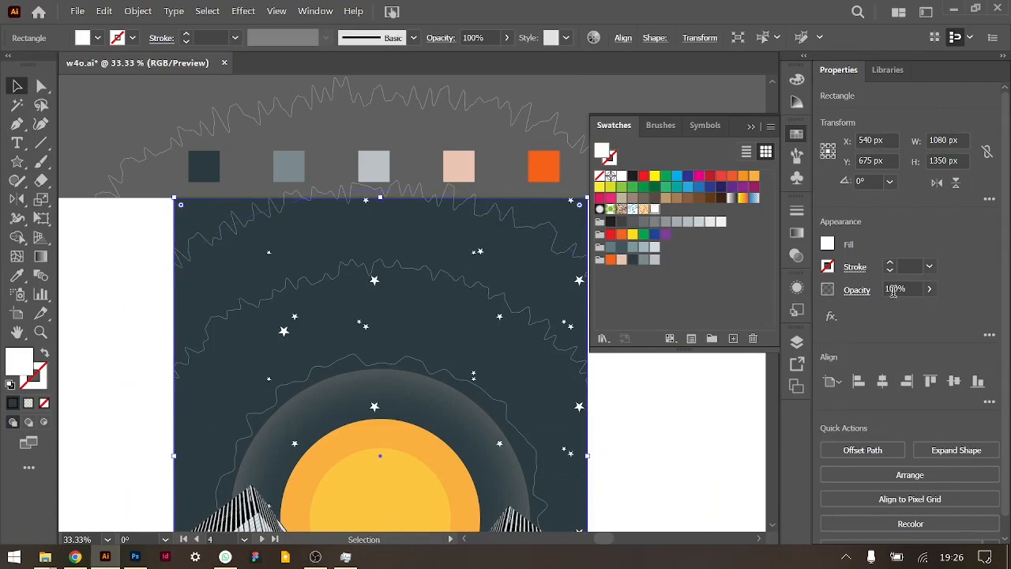
# Set the star-patterned rectangle's blending mode to Soft Light.
pyautogui.click(858, 290)
pyautogui.click(733, 318)
pyautogui.press('Escape')
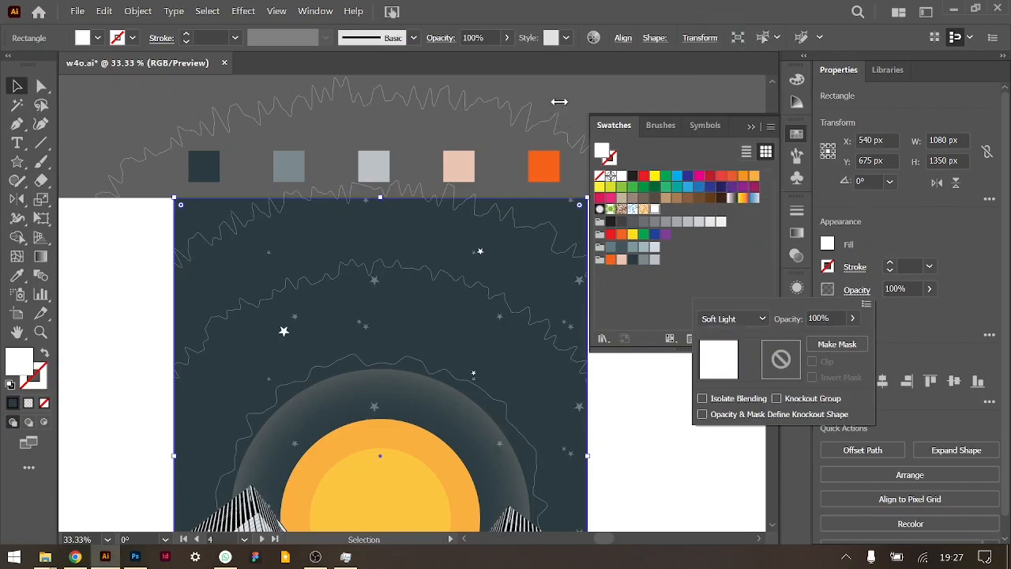
# Apply a Gaussian Blur effect with a 5-pixel radius to the star-patterned rectangle.
pyautogui.click(591, 401)
pyautogui.scroll(-1, 519, 413)
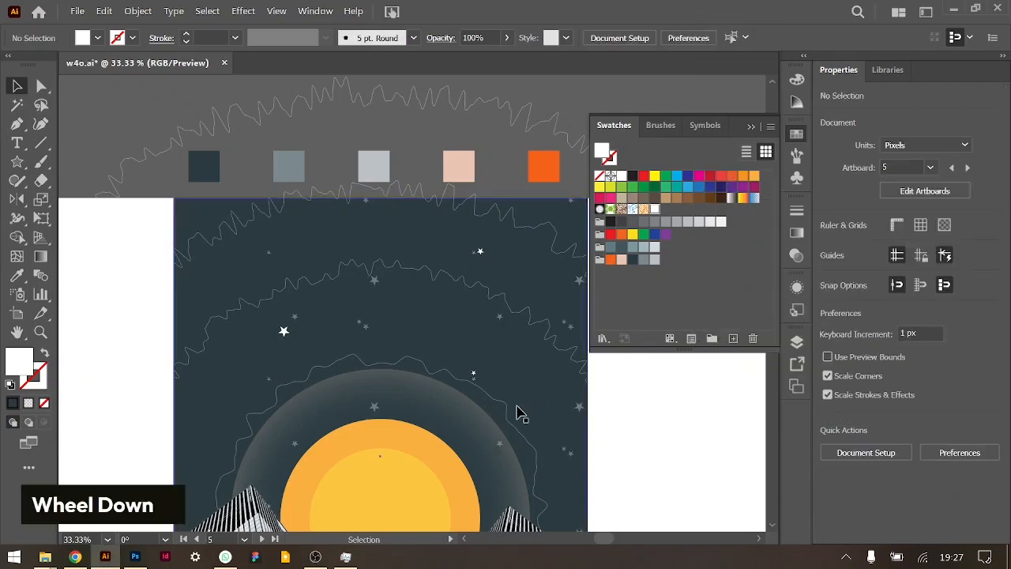
pyautogui.scroll(-5, 519, 413)
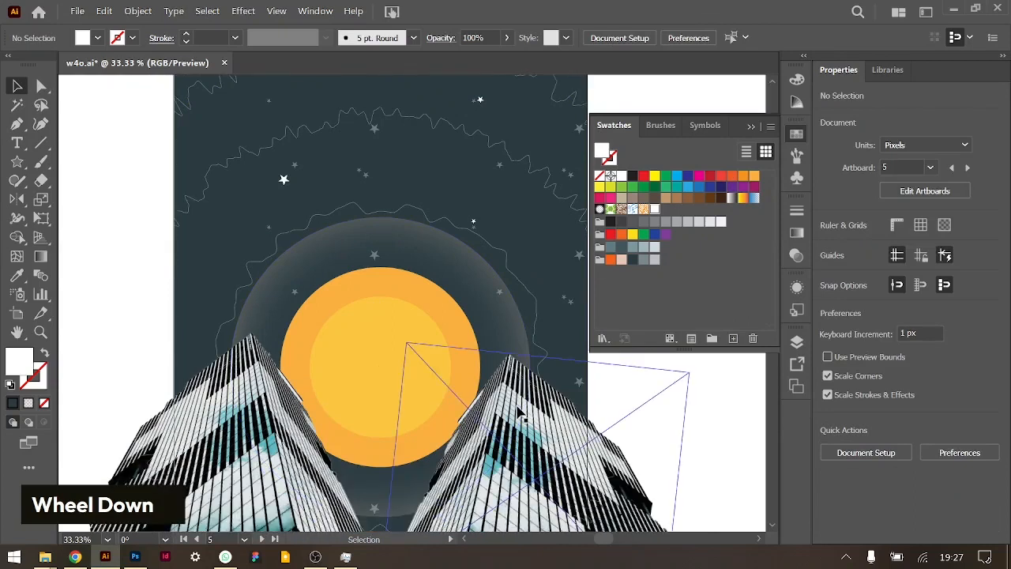
pyautogui.scroll(3, 517, 413)
pyautogui.scroll(3, 519, 413)
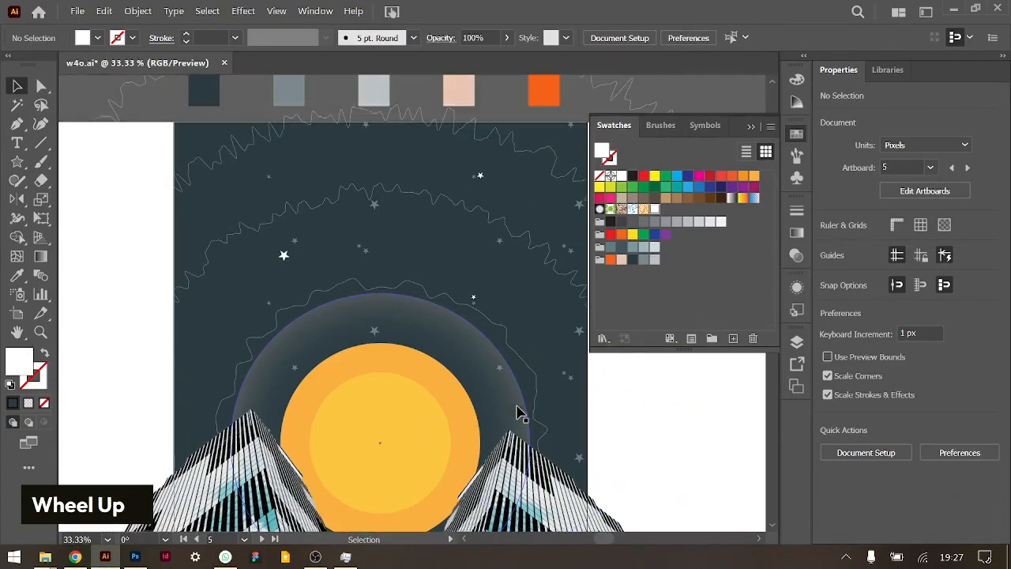
pyautogui.click(377, 210)
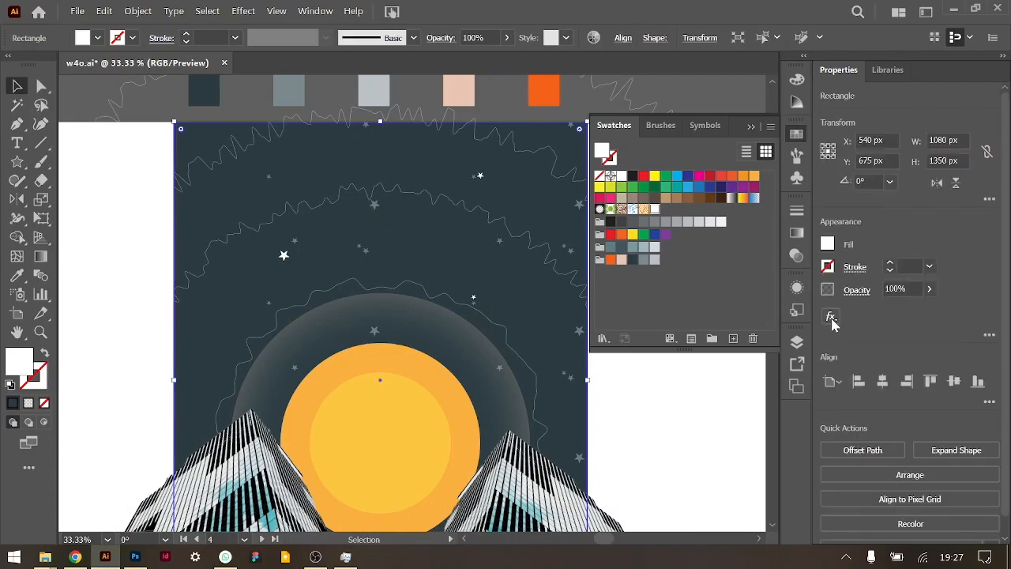
pyautogui.click(832, 317)
pyautogui.moveTo(869, 419)
pyautogui.click(770, 420)
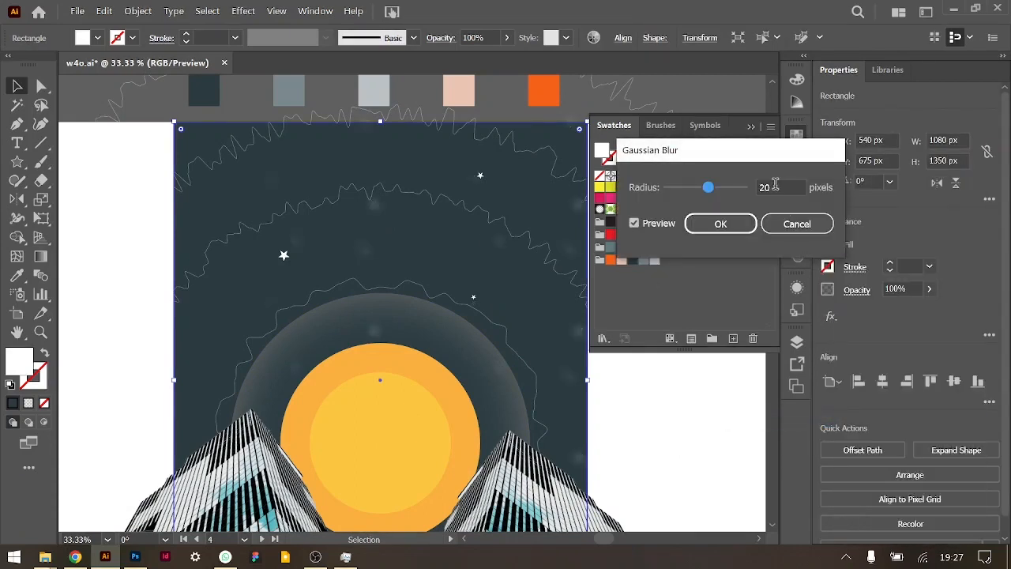
pyautogui.click(775, 184)
pyautogui.hotkey('ctrl', 'a')
pyautogui.write('5')
pyautogui.press('Tab')
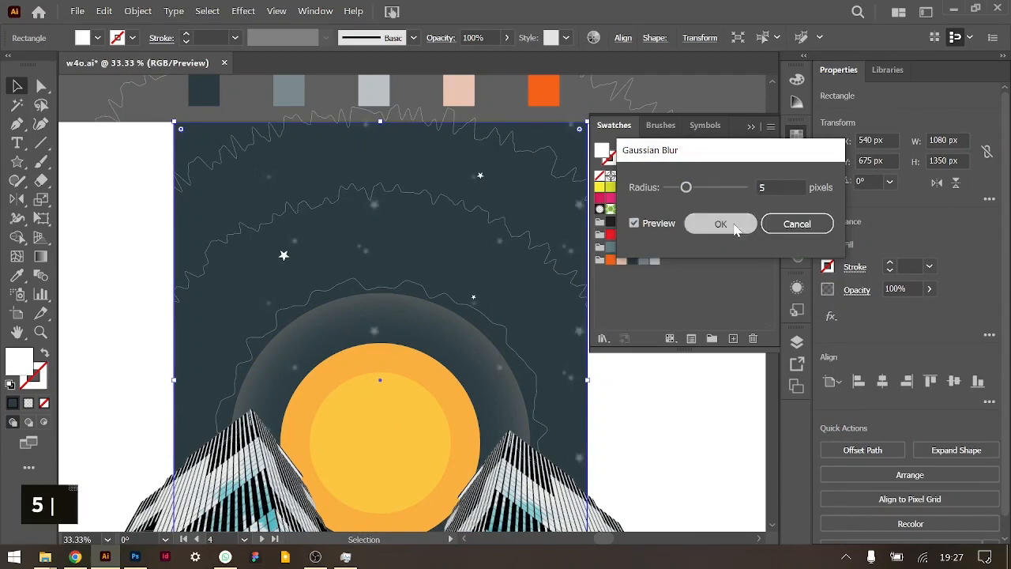
pyautogui.click(720, 223)
pyautogui.click(752, 131)
pyautogui.click(684, 325)
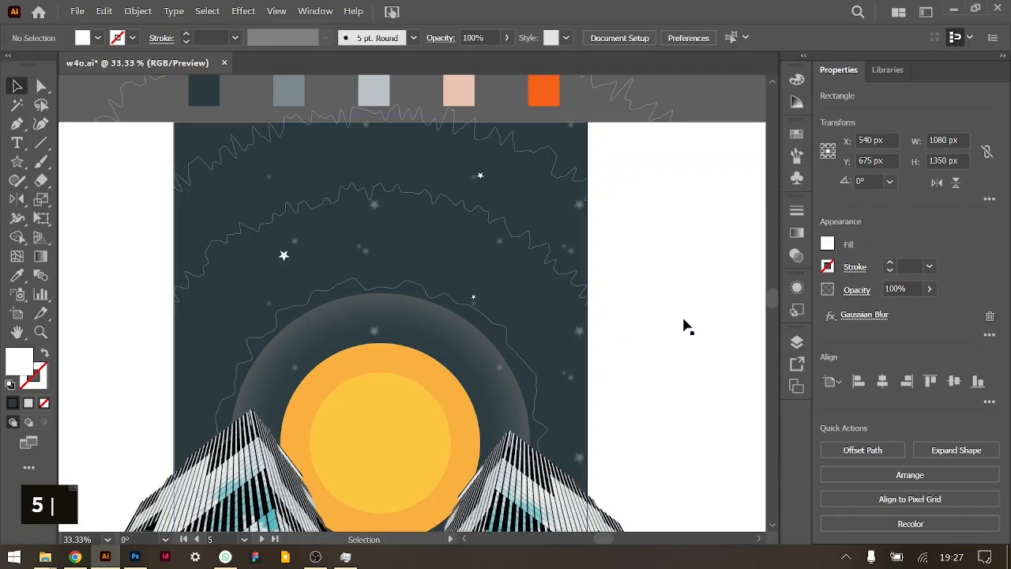
# Enlarge both building images together to about 1910 by 915 px.
pyautogui.scroll(-2, 684, 325)
pyautogui.hscroll(-1, 684, 325)
pyautogui.scroll(-1, 686, 326)
pyautogui.scroll(2, 686, 326)
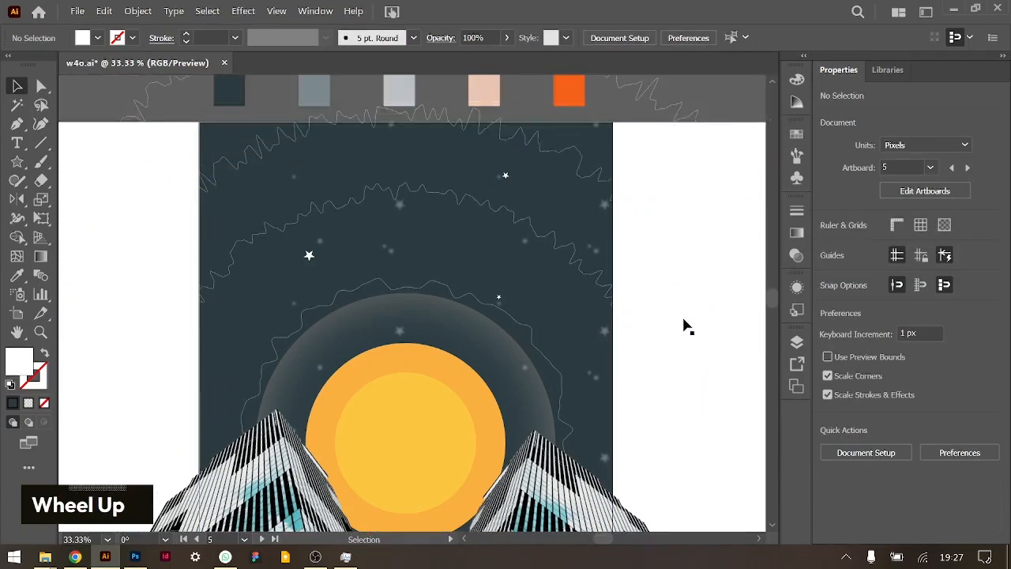
pyautogui.scroll(-2, 685, 325)
pyautogui.hotkey('ctrl', '-')
pyautogui.hotkey('ctrl', '-')
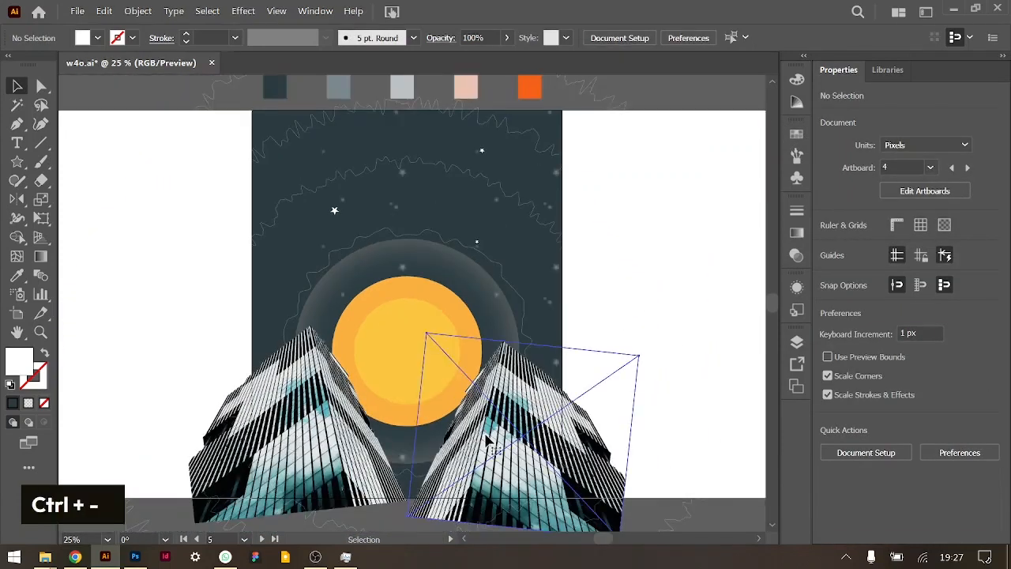
pyautogui.click(490, 438)
pyautogui.keyDown('shift'); pyautogui.click(421, 323); pyautogui.keyUp('shift')
pyautogui.moveTo(408, 317); pyautogui.dragTo(407, 276)
pyautogui.click(657, 220)
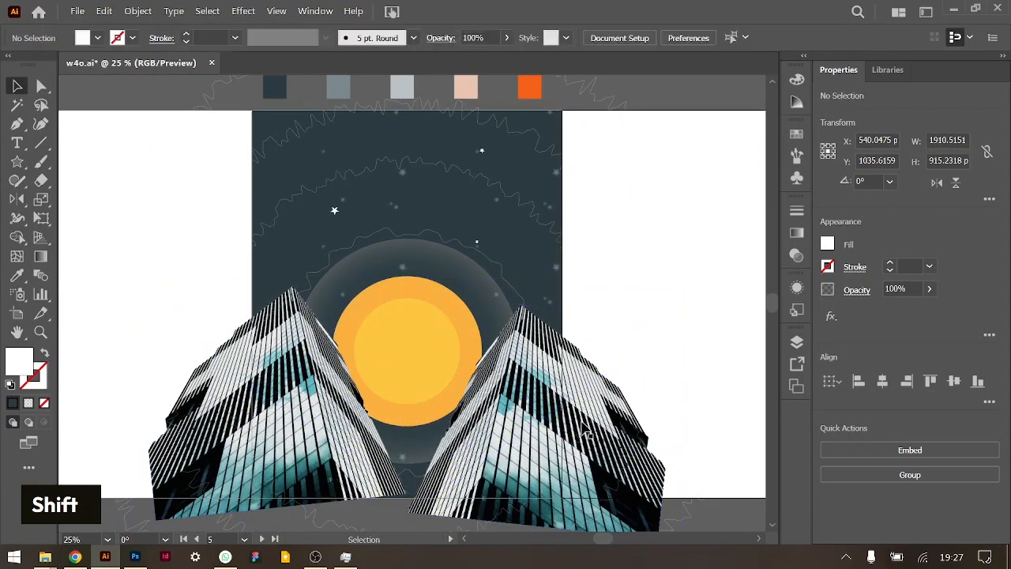
# Move both buildings inward so their lower edges overlap below the sun, and recentre the middle roughened ring around the sun.
pyautogui.moveTo(561, 431); pyautogui.dragTo(580, 438)
pyautogui.moveTo(300, 414)
pyautogui.mouseDown()
pyautogui.moveTo(313, 413)
pyautogui.moveTo(310, 421)
pyautogui.mouseUp()
pyautogui.click(691, 227)
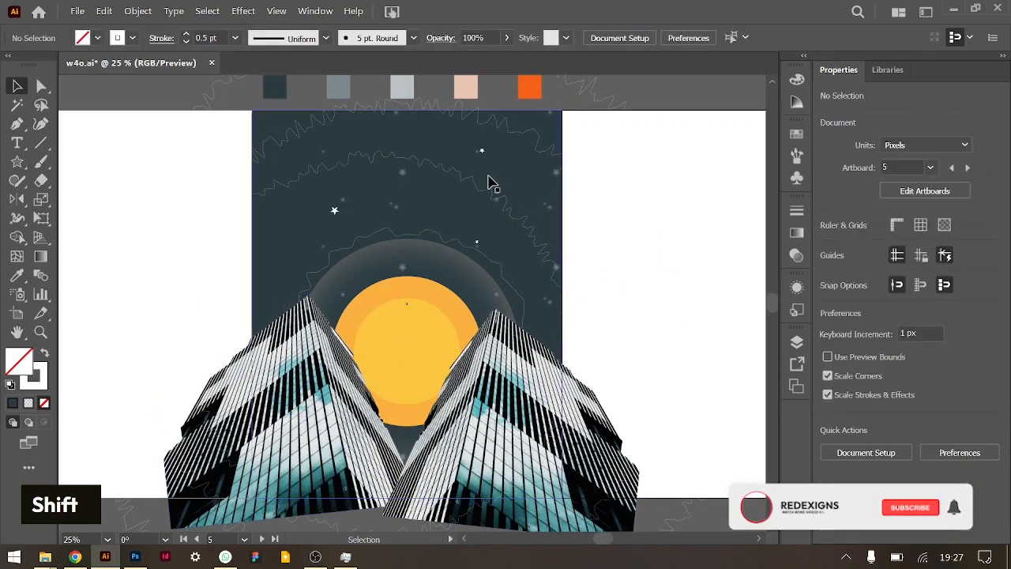
pyautogui.moveTo(467, 174); pyautogui.dragTo(478, 182)
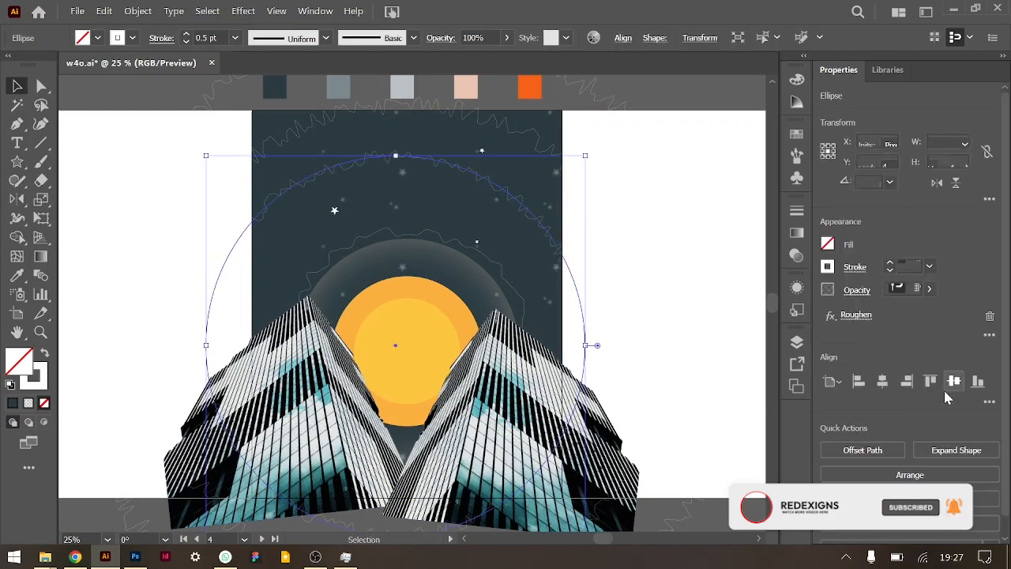
pyautogui.click(684, 251)
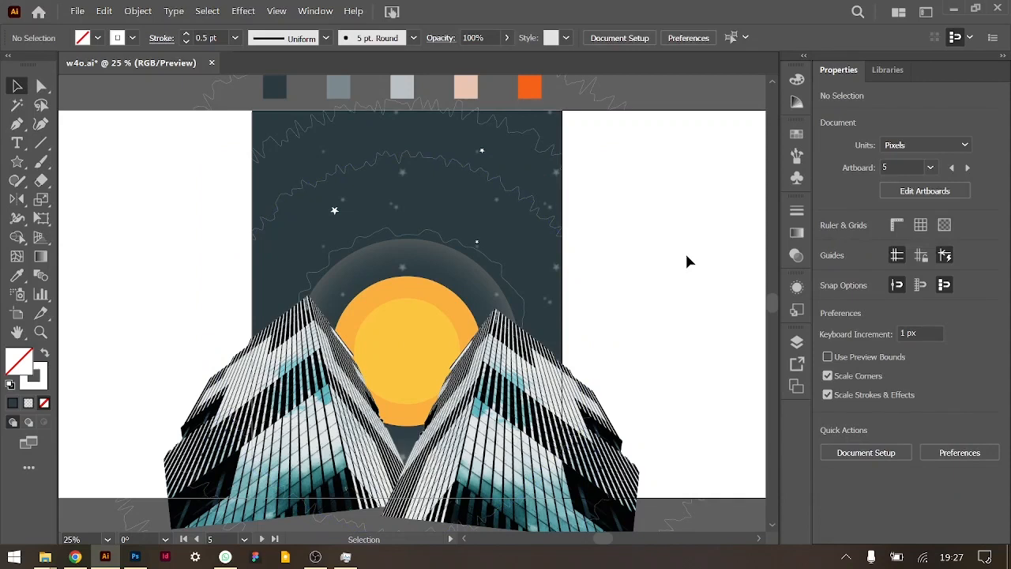
# Examine the sun, roughened rings, blurred stars and buildings up close and in the full composition.
pyautogui.press('ctrl')
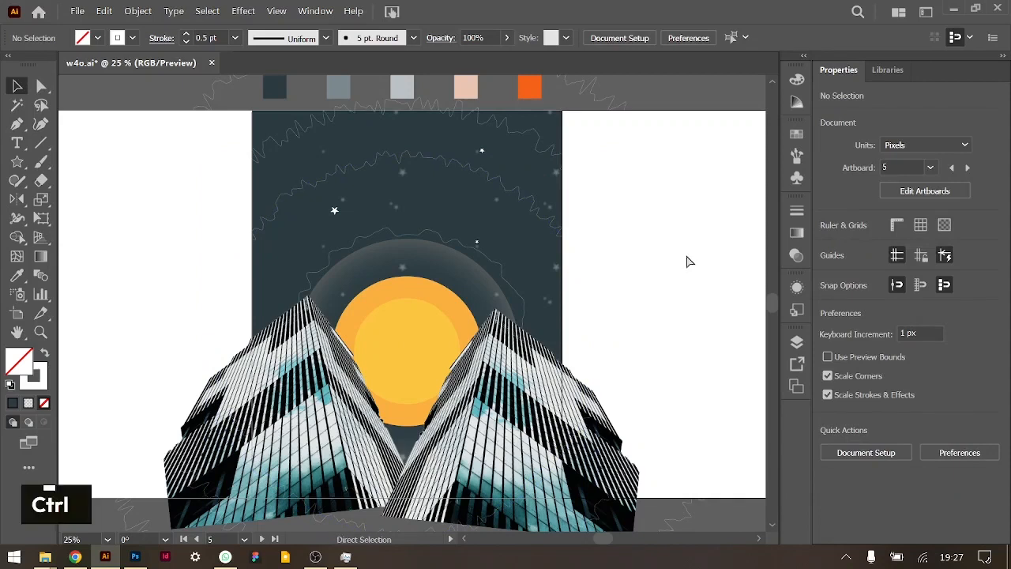
pyautogui.hotkey('ctrl', '=')
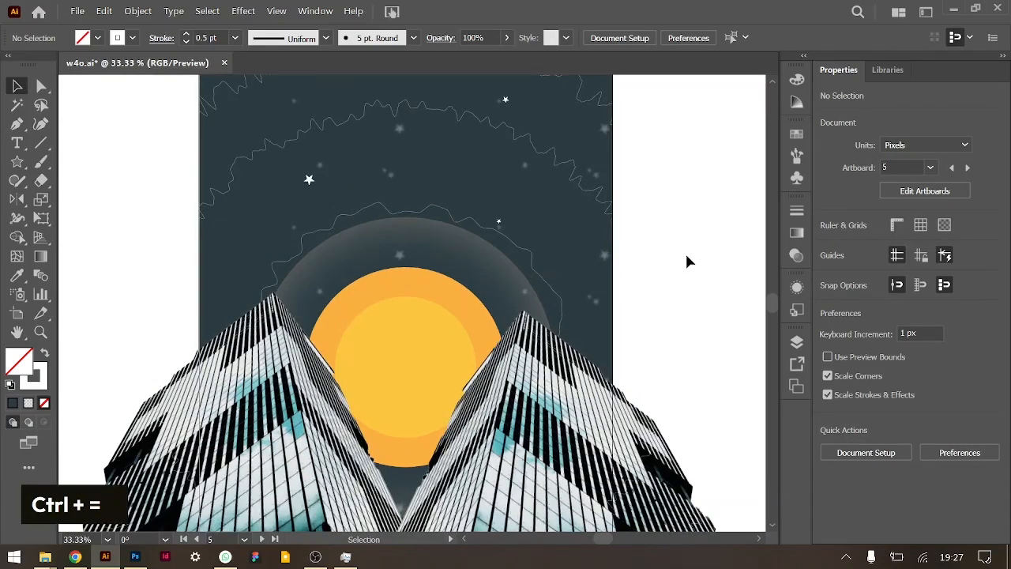
pyautogui.scroll(1, 687, 257)
pyautogui.hotkey('ctrl', '=')
pyautogui.scroll(-1, 551, 289)
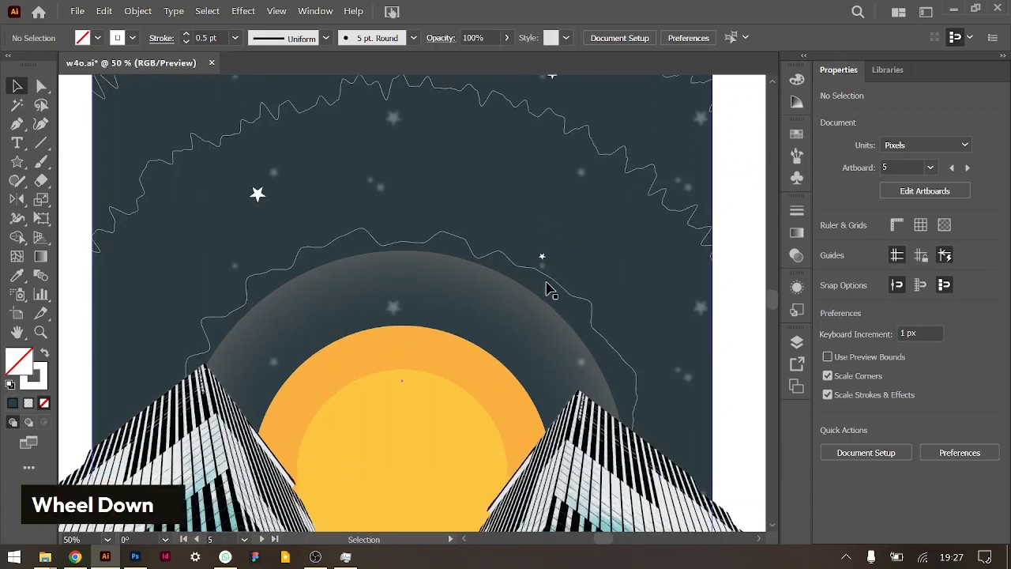
pyautogui.scroll(1, 551, 289)
pyautogui.hotkey('ctrl', '-')
pyautogui.hscroll(-2, 551, 289)
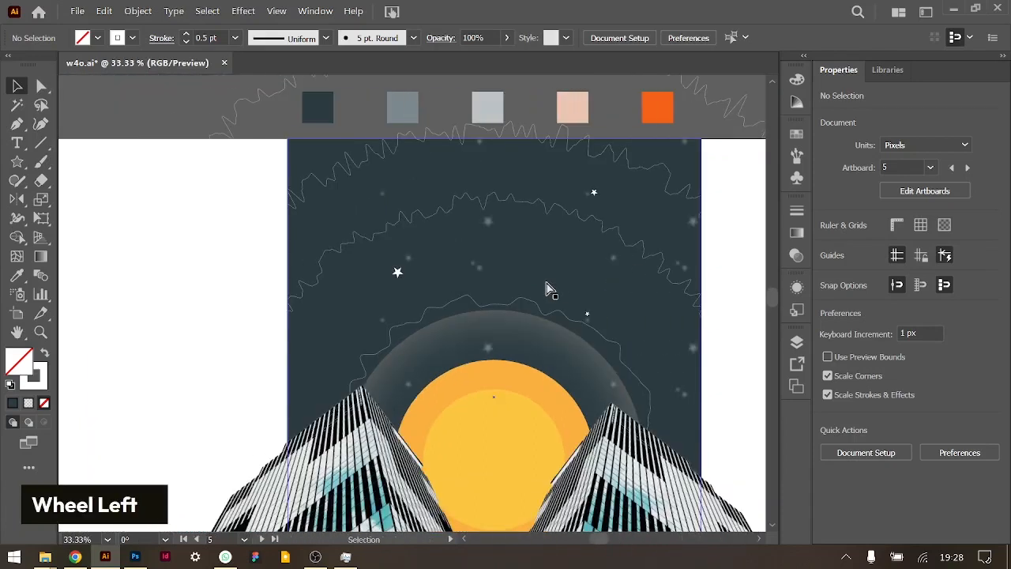
pyautogui.hotkey('ctrl', '-')
pyautogui.hscroll(-3, 548, 287)
pyautogui.hscroll(3, 513, 334)
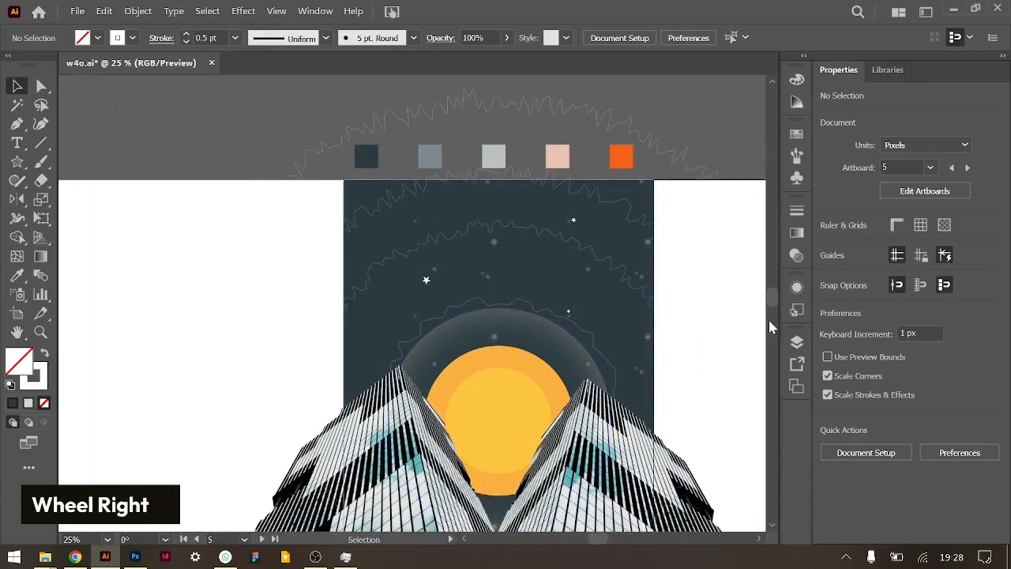
# With Layer 3 shown, copy its "Create a plan to", "Increase your" and "Income" banners to Layer 4, and hide Layer 3 again.
pyautogui.click(797, 343)
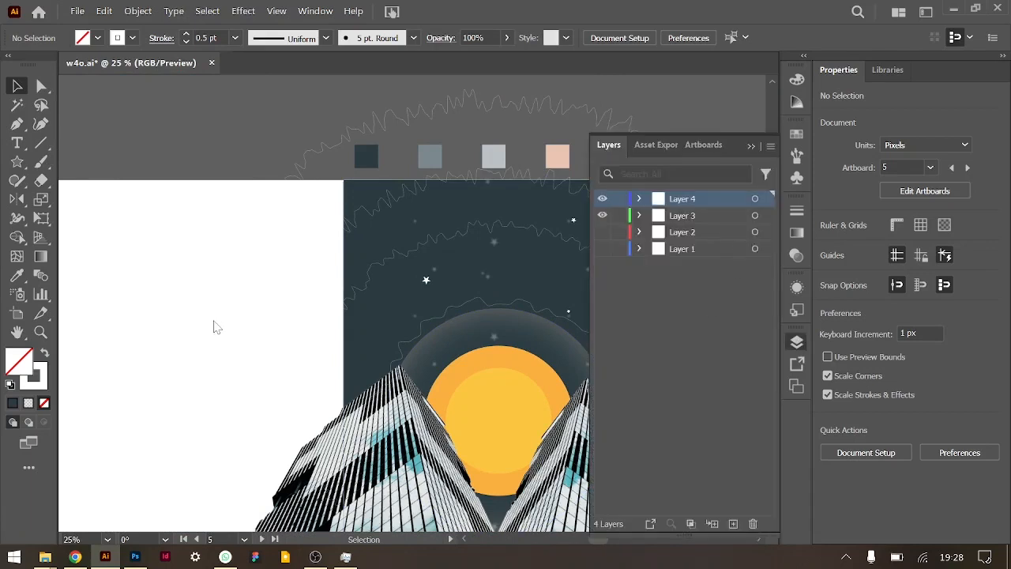
pyautogui.hscroll(-4, 217, 328)
pyautogui.scroll(-1, 217, 327)
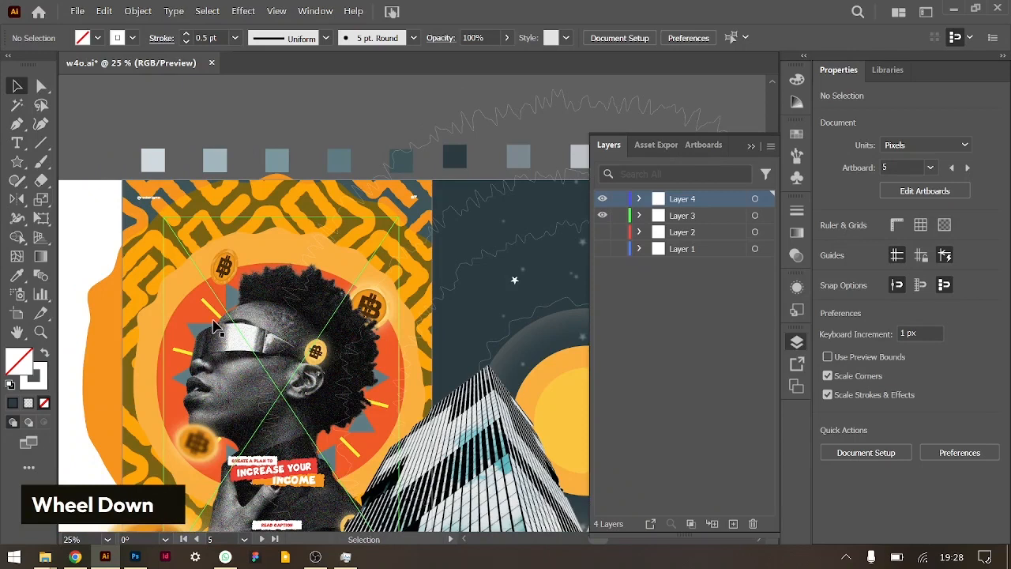
pyautogui.scroll(-3, 214, 326)
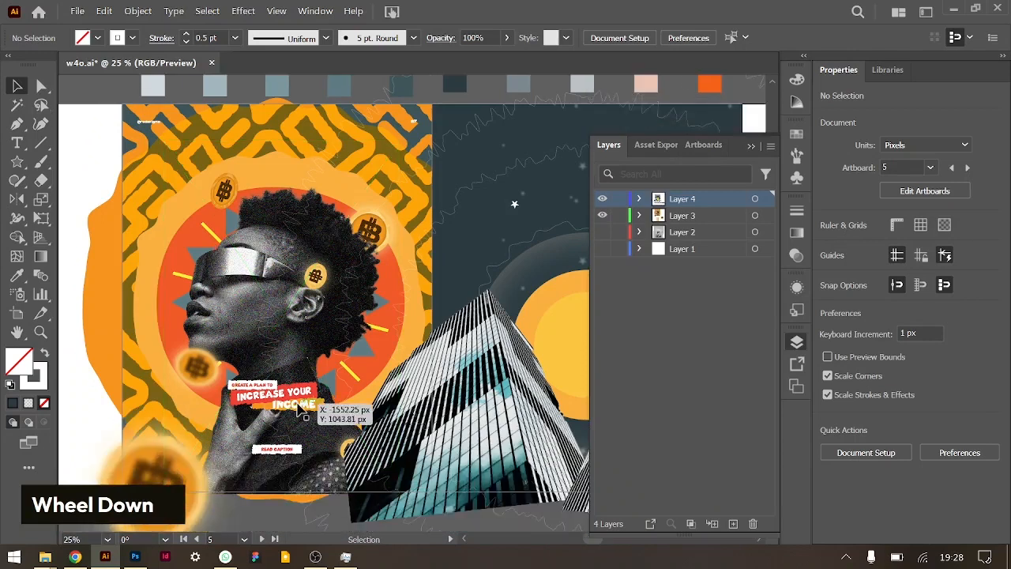
pyautogui.click(302, 408)
pyautogui.hotkey('ctrl', '=')
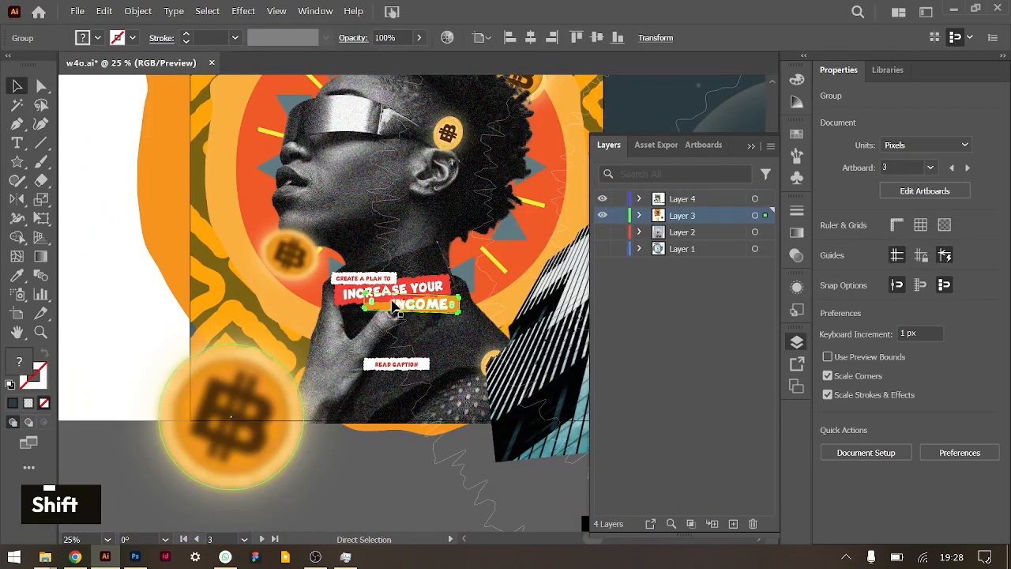
pyautogui.keyDown('shift'); pyautogui.click(411, 290); pyautogui.keyUp('shift')
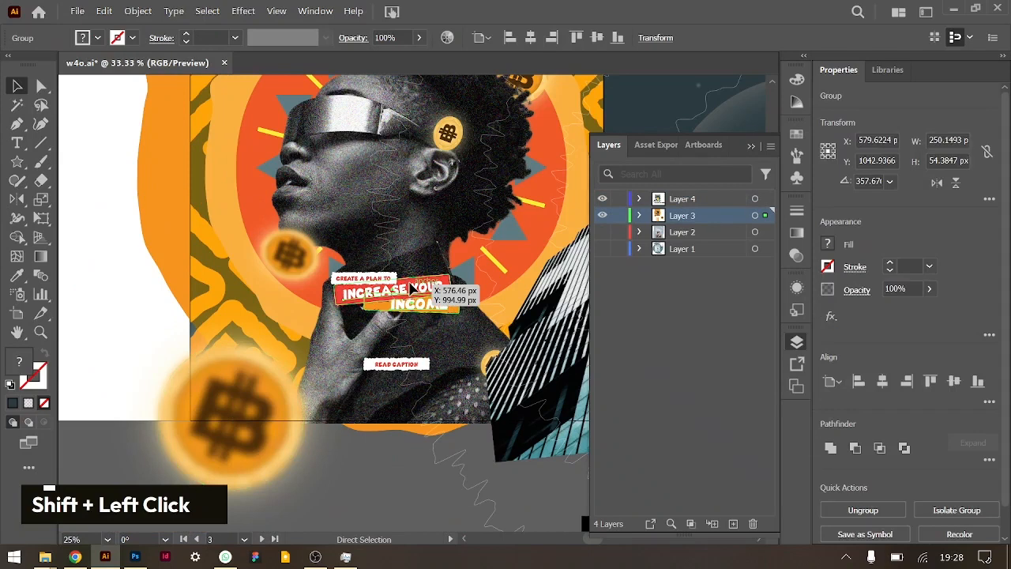
pyautogui.keyDown('shift'); pyautogui.click(365, 283); pyautogui.keyUp('shift')
pyautogui.keyDown('alt'); pyautogui.click(764, 214); pyautogui.keyUp('alt')
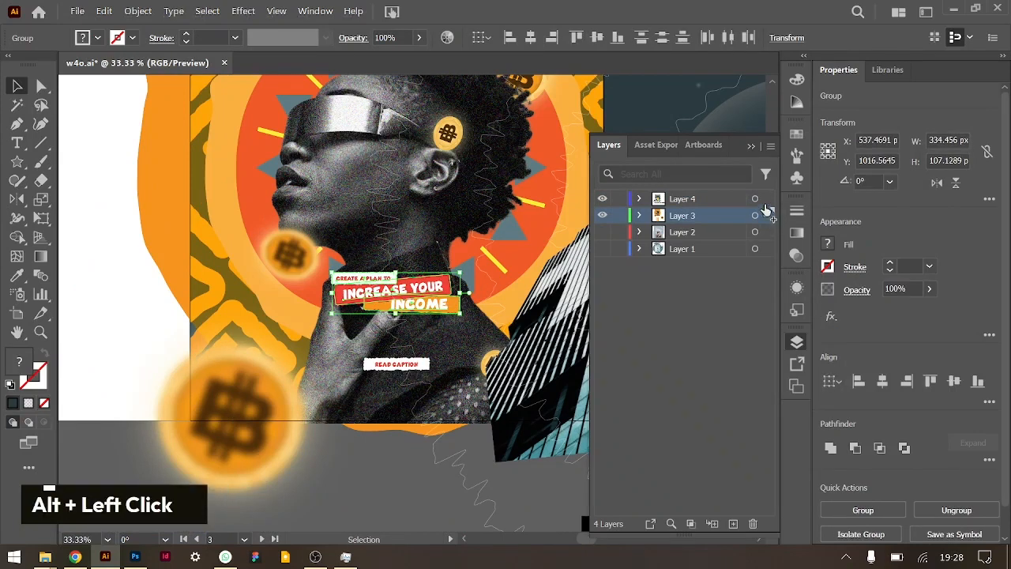
pyautogui.moveTo(764, 204); pyautogui.dragTo(765, 198)
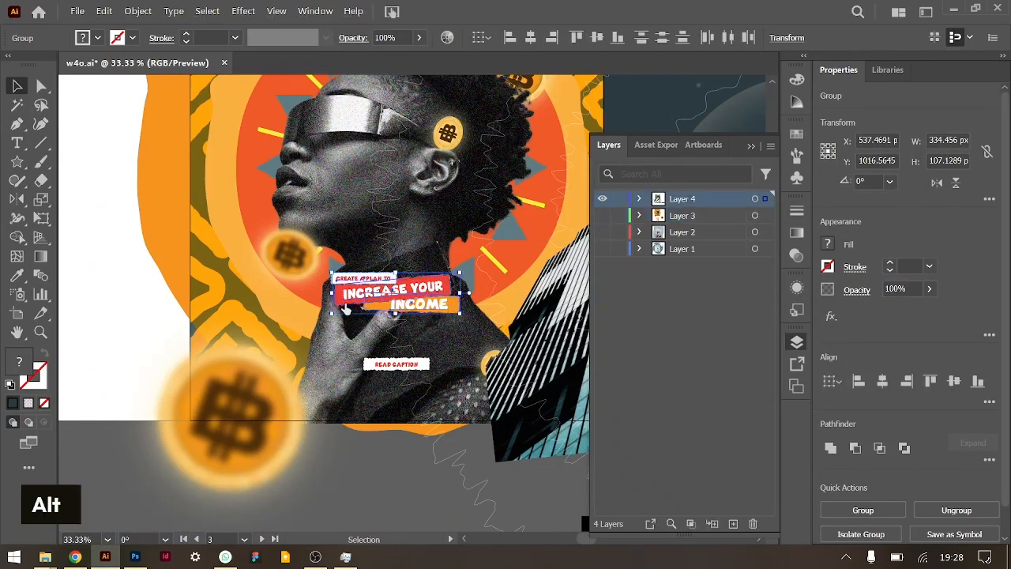
# Move the copied banners onto the dark artboard, centred horizontally above the sun.
pyautogui.hscroll(5, 345, 308)
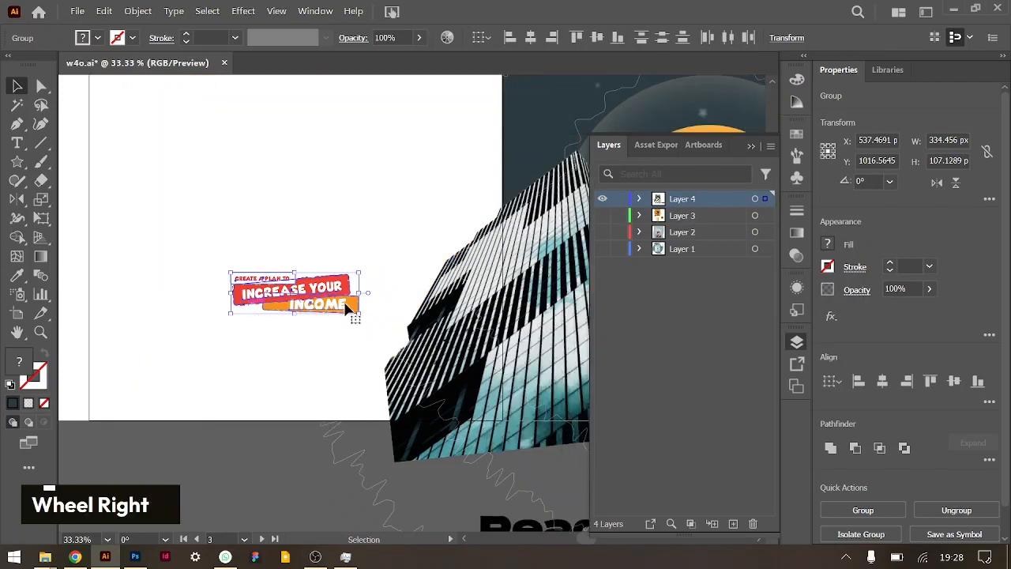
pyautogui.hscroll(5, 345, 308)
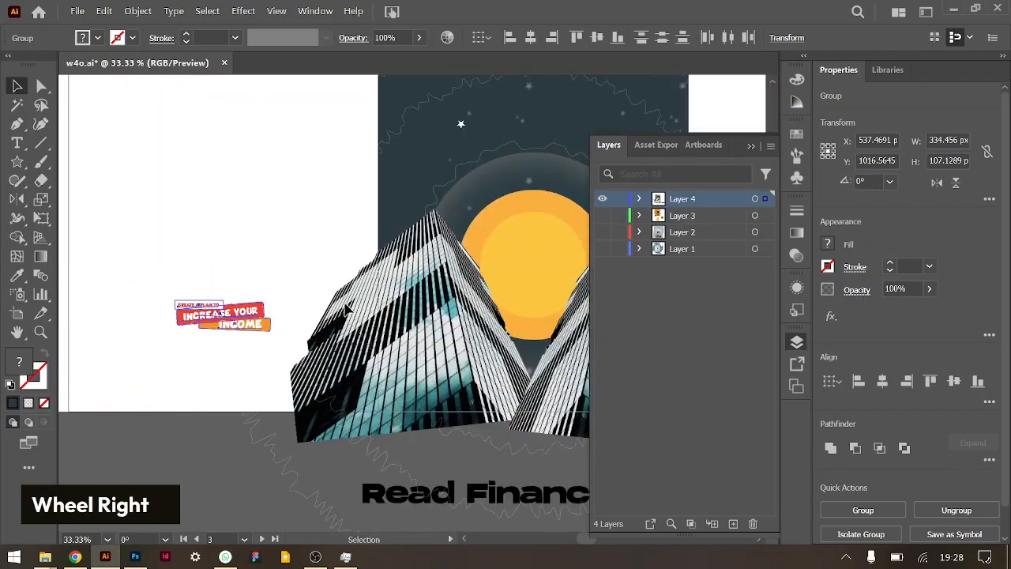
pyautogui.hscroll(2, 345, 308)
pyautogui.moveTo(214, 316); pyautogui.dragTo(525, 130)
# Enlarge the three banners proportionally about their centre to about 565 by 181 px.
pyautogui.hotkey('ctrl', '=')
pyautogui.hotkey('ctrl', '=')
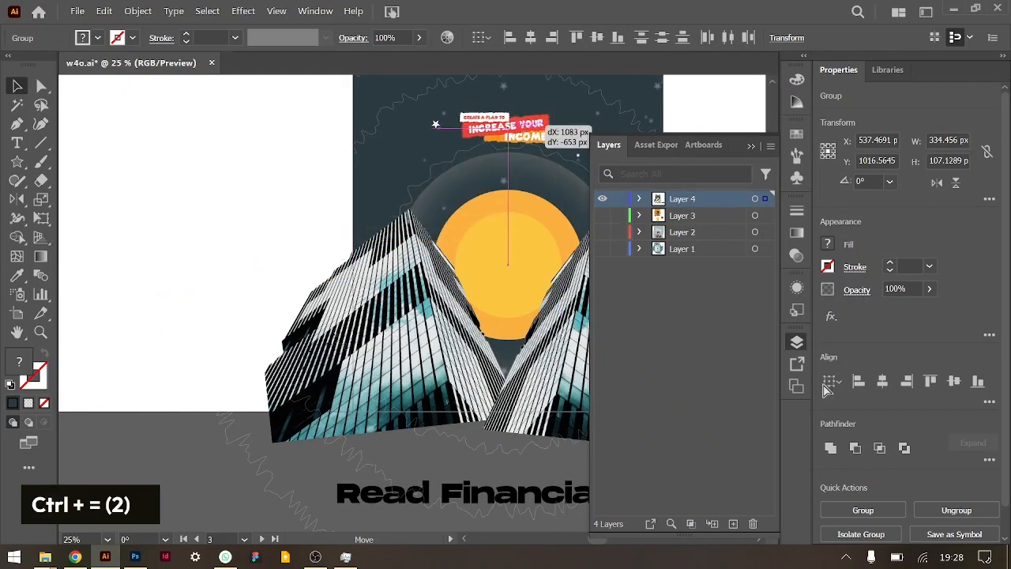
pyautogui.scroll(1, 337, 341)
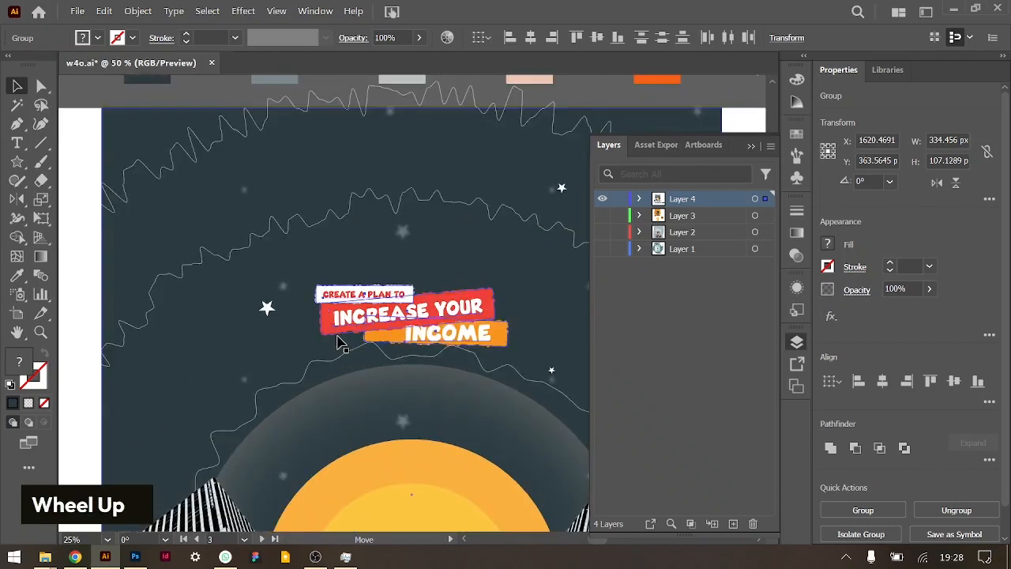
pyautogui.moveTo(413, 286); pyautogui.dragTo(413, 263)
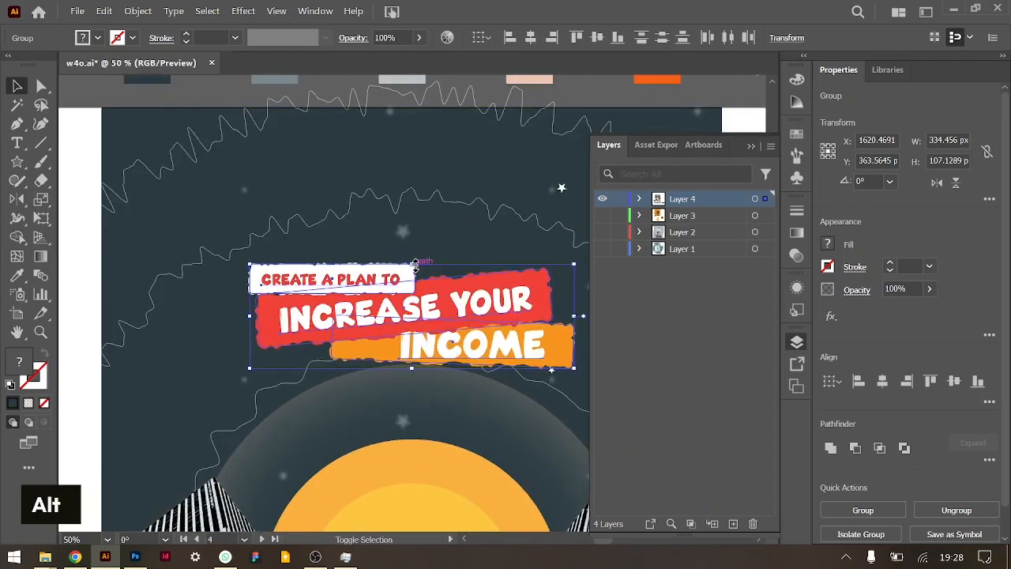
pyautogui.click(753, 143)
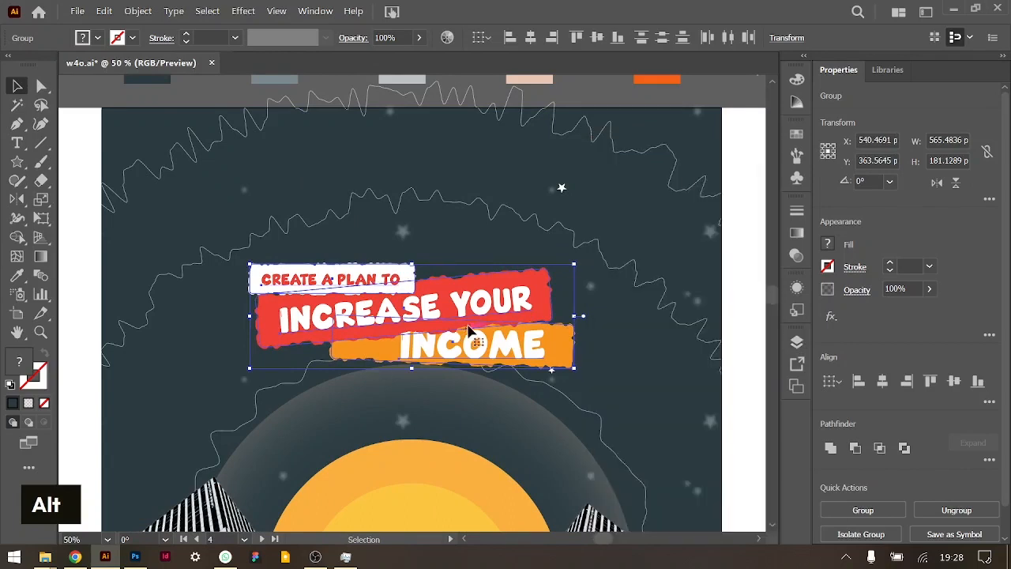
pyautogui.click(737, 286)
# Select the white banner's text and copy "Read" from the Day 22 heading in ChatGPT.
pyautogui.press('t')
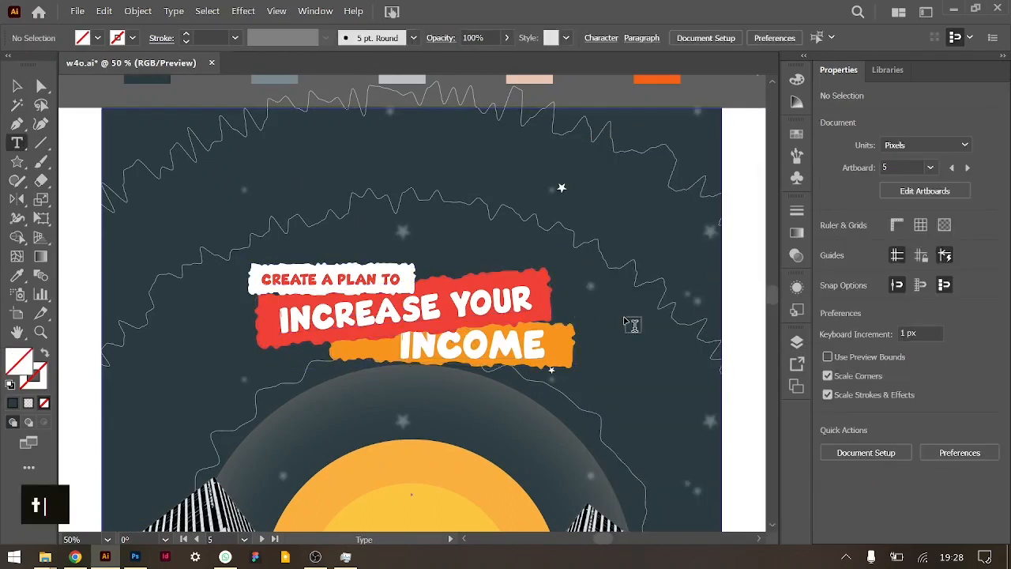
pyautogui.tripleClick(315, 277)
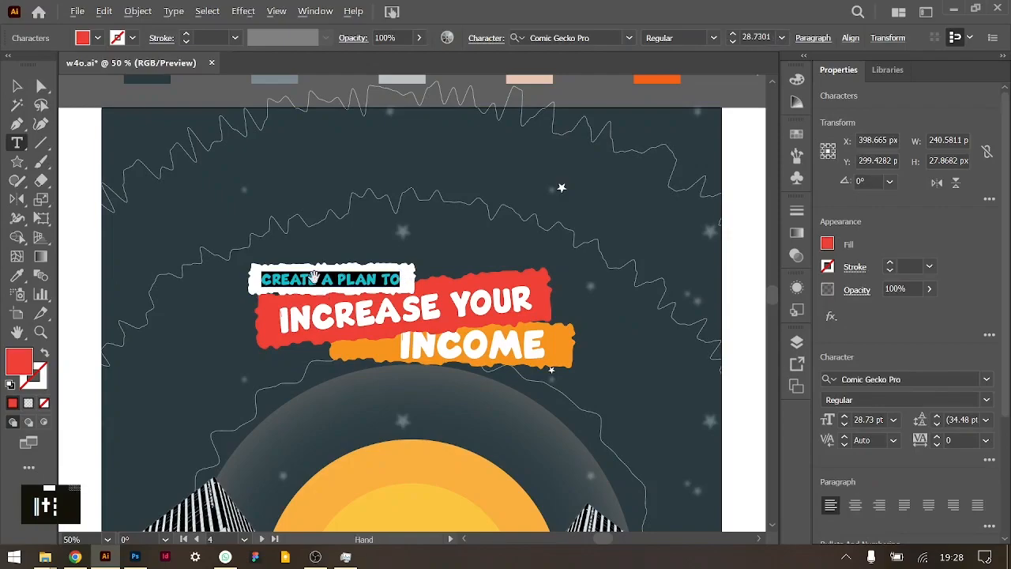
pyautogui.hotkey('alt', 'Tab')
pyautogui.hotkey('alt', 'Tab')
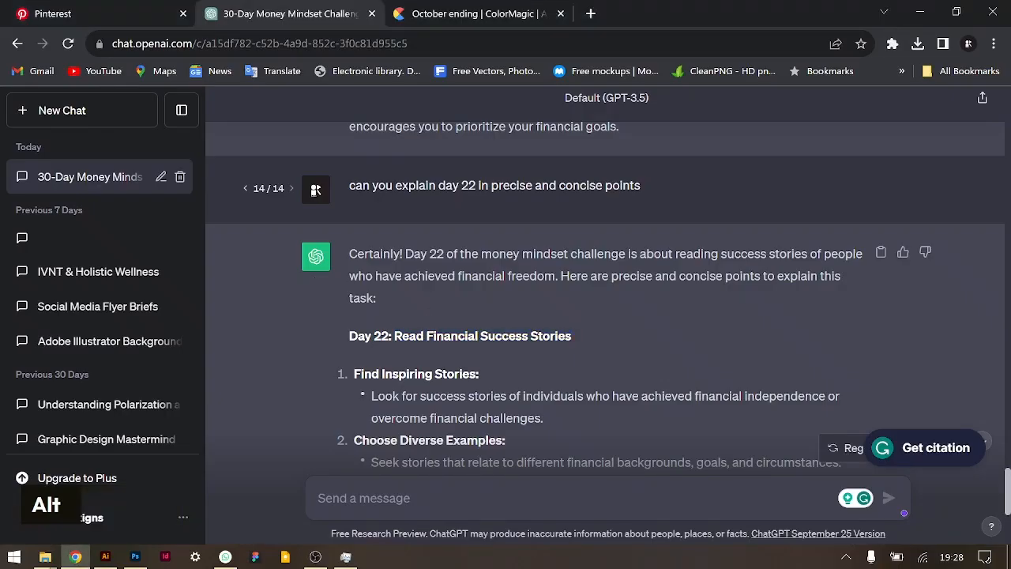
pyautogui.doubleClick(409, 335)
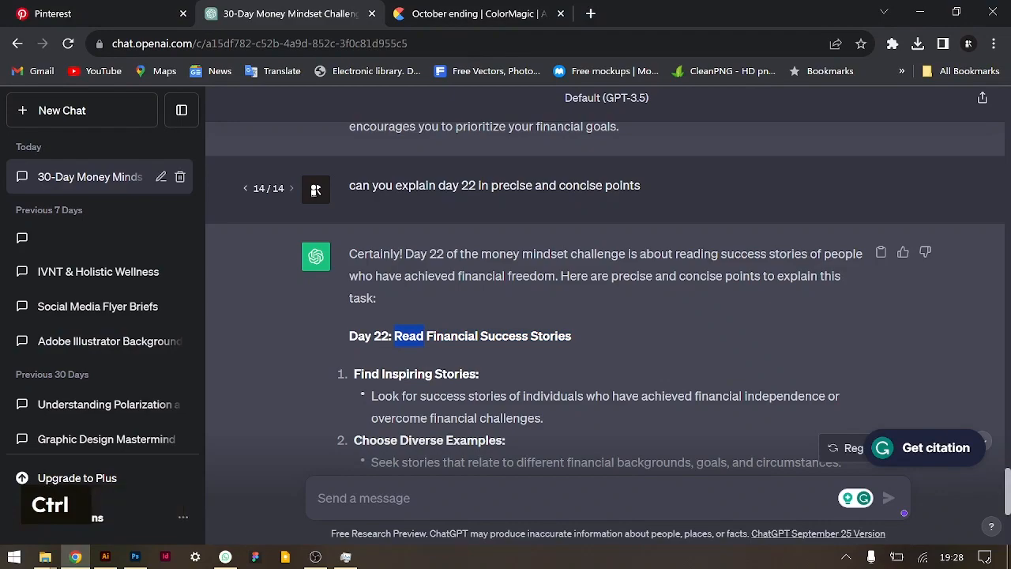
pyautogui.hotkey('alt', 'Tab')
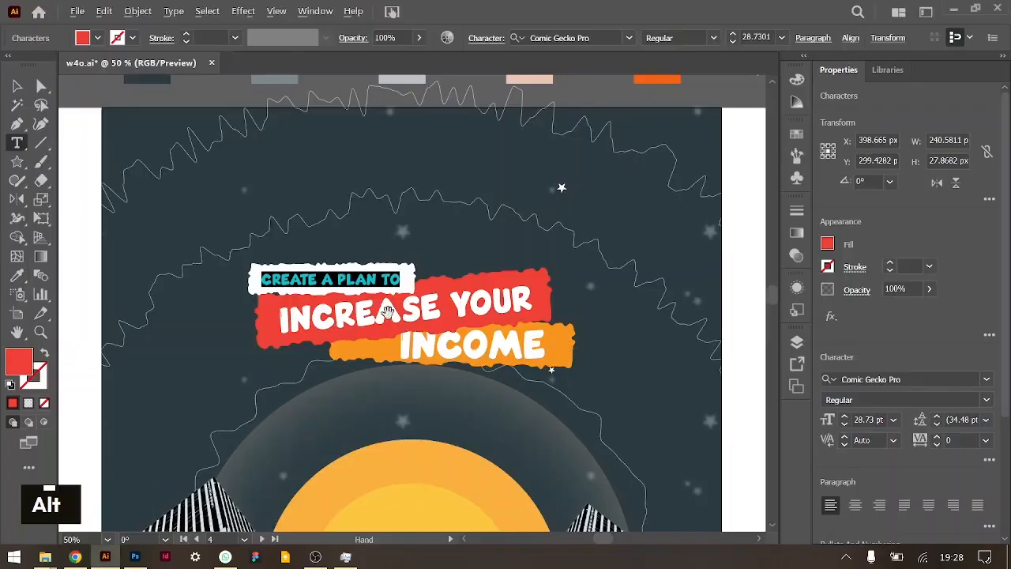
# Replace the red banner's text with "Financial", copied from the Day 22 heading in ChatGPT.
pyautogui.hotkey('alt', 'Tab')
pyautogui.doubleClick(452, 336)
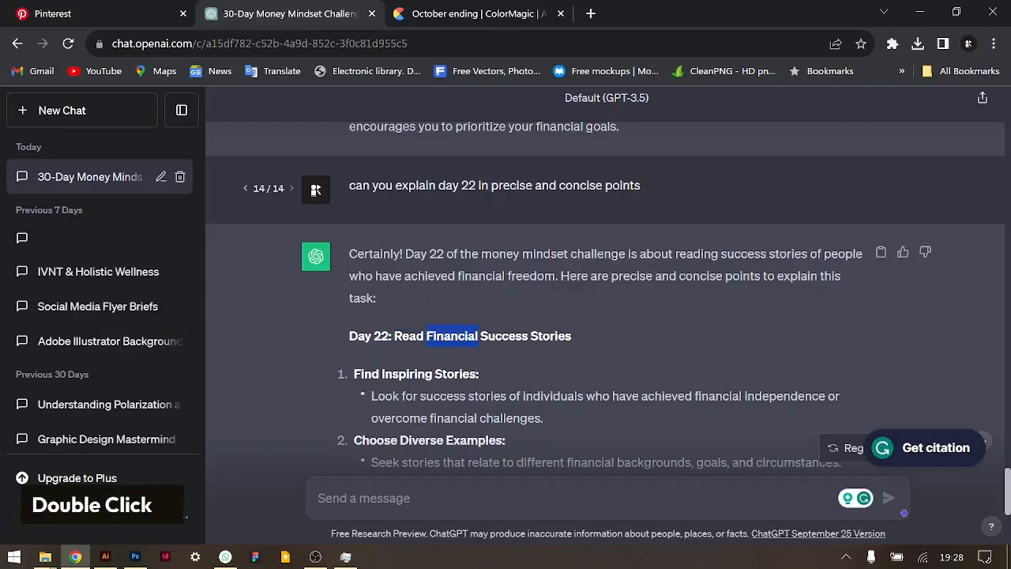
pyautogui.hotkey('ctrl', 'c')
pyautogui.hotkey('alt', 'Tab')
pyautogui.click(378, 315)
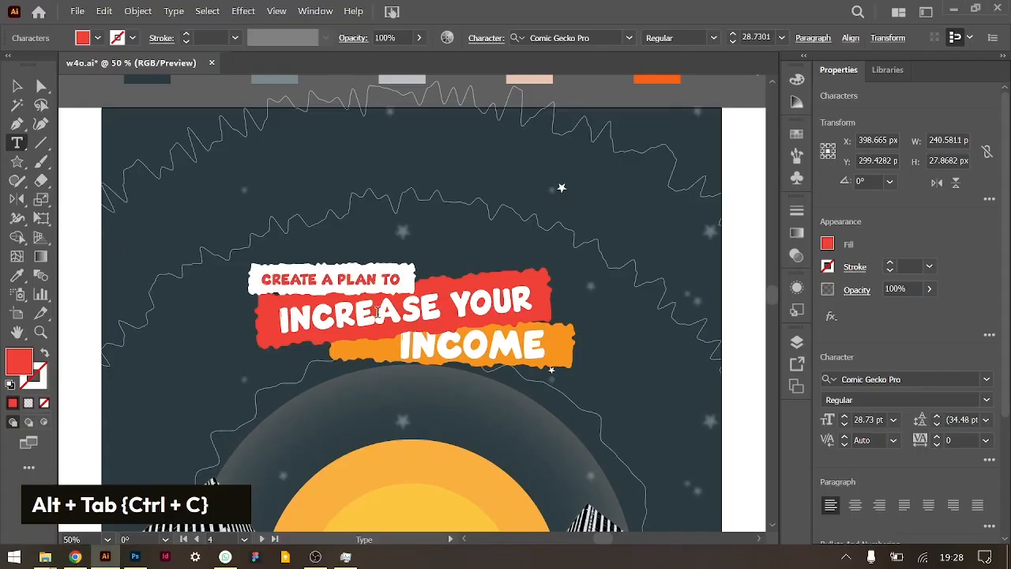
pyautogui.hotkey('ctrl', 'a')
pyautogui.hotkey('ctrl', 'v')
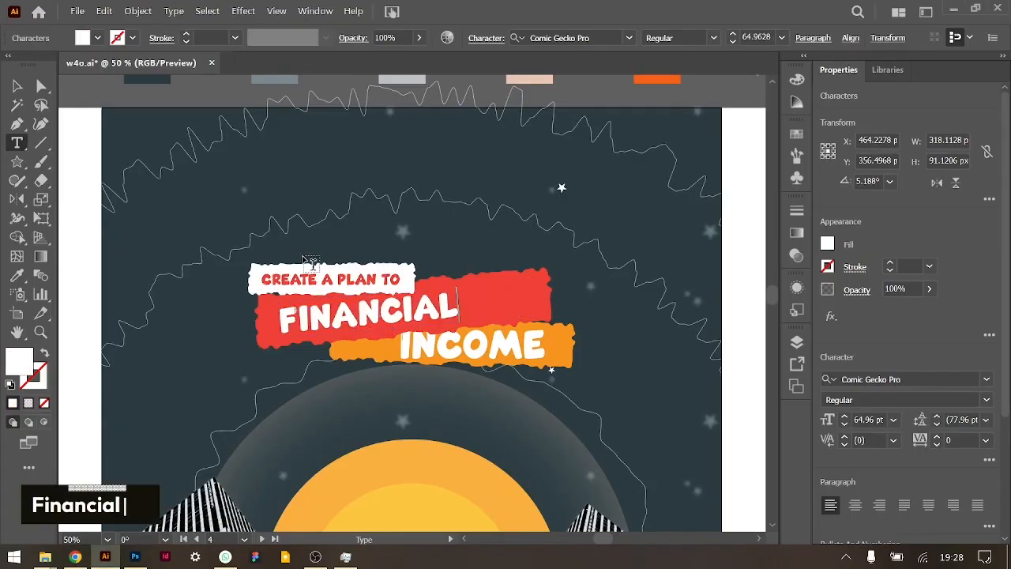
# Copy "Success" from the Day 22 heading in ChatGPT and append it after "Financial" on the red banner.
pyautogui.hotkey('alt', 'Tab')
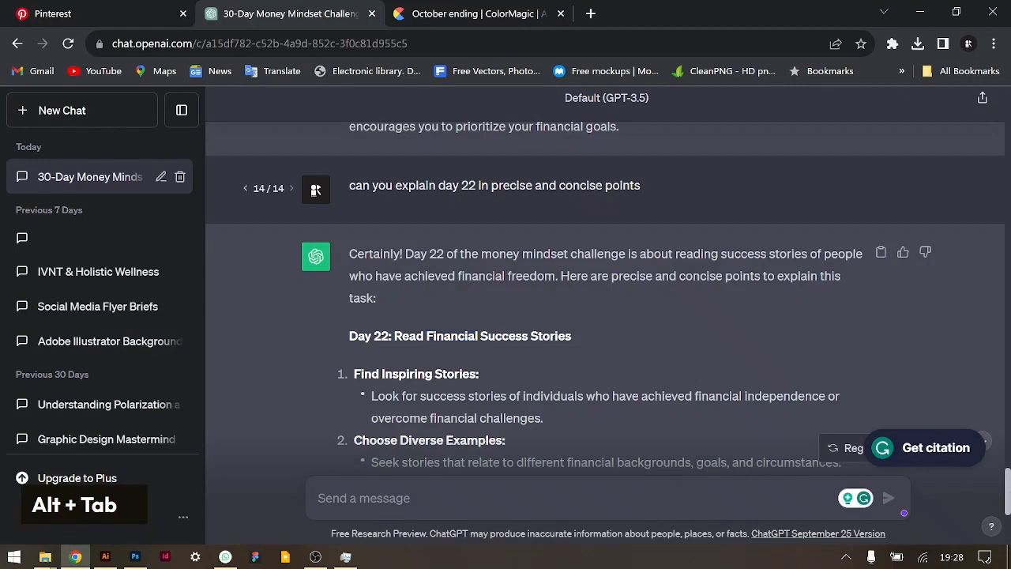
pyautogui.doubleClick(506, 336)
pyautogui.hotkey('ctrl', 'c')
pyautogui.hotkey('alt', 'Tab')
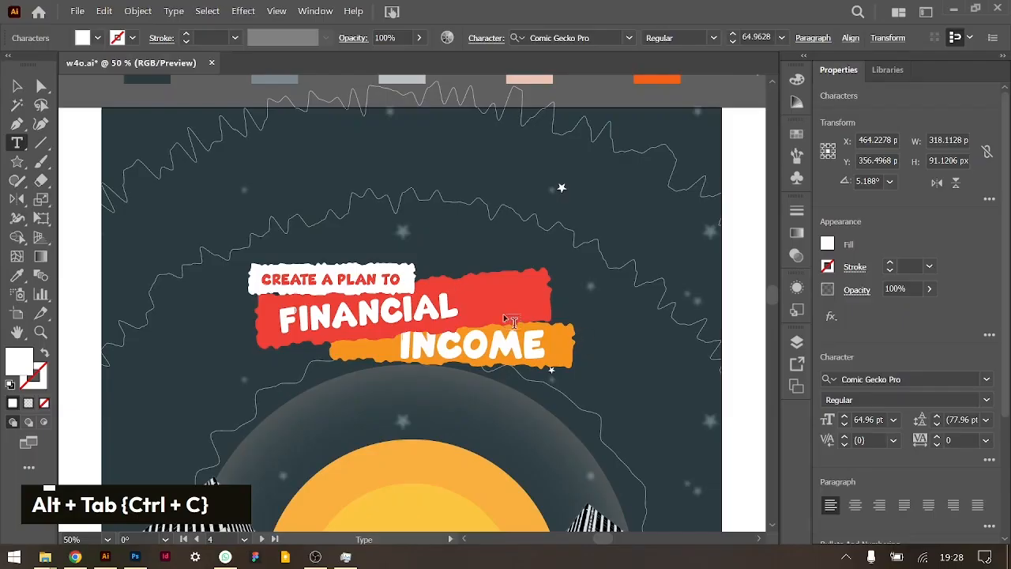
pyautogui.doubleClick(451, 342)
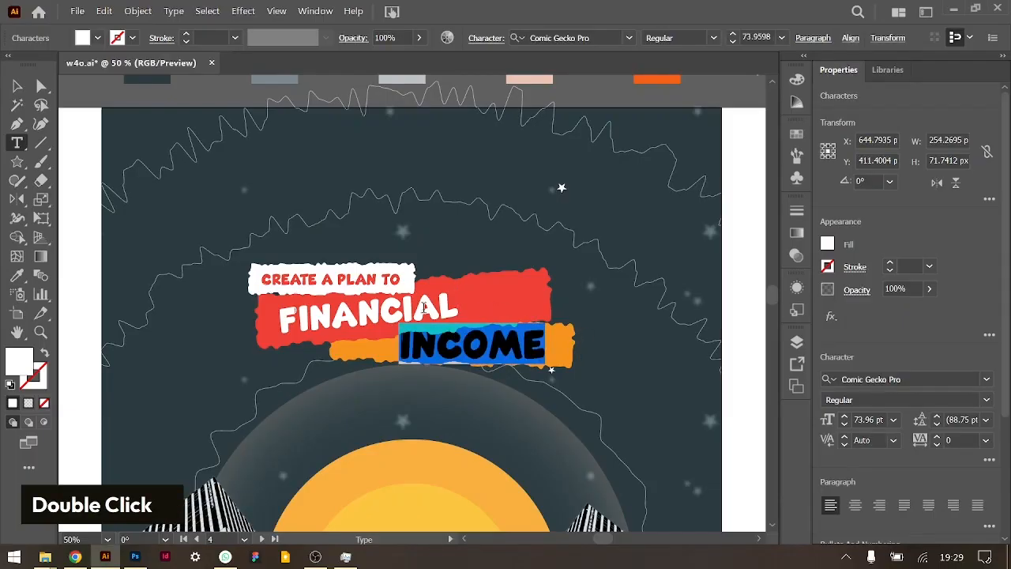
pyautogui.click(414, 302)
pyautogui.press('Down')
pyautogui.press('Down')
pyautogui.hotkey('ctrl', 'v')
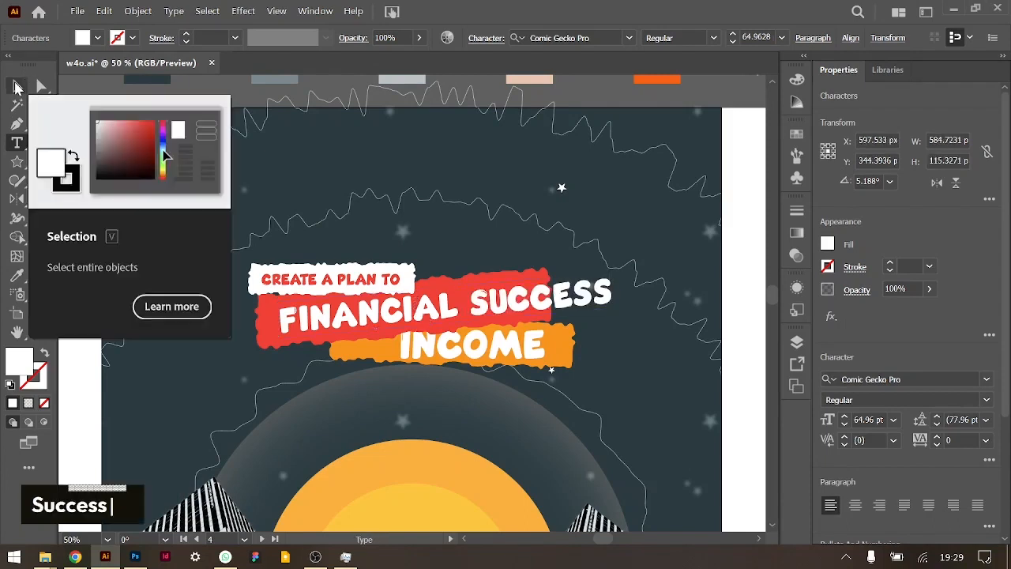
# Cut "Financial" from the red banner's text and delete the stray copy pasted over the banner.
pyautogui.doubleClick(355, 312)
pyautogui.hotkey('ctrl', 'x')
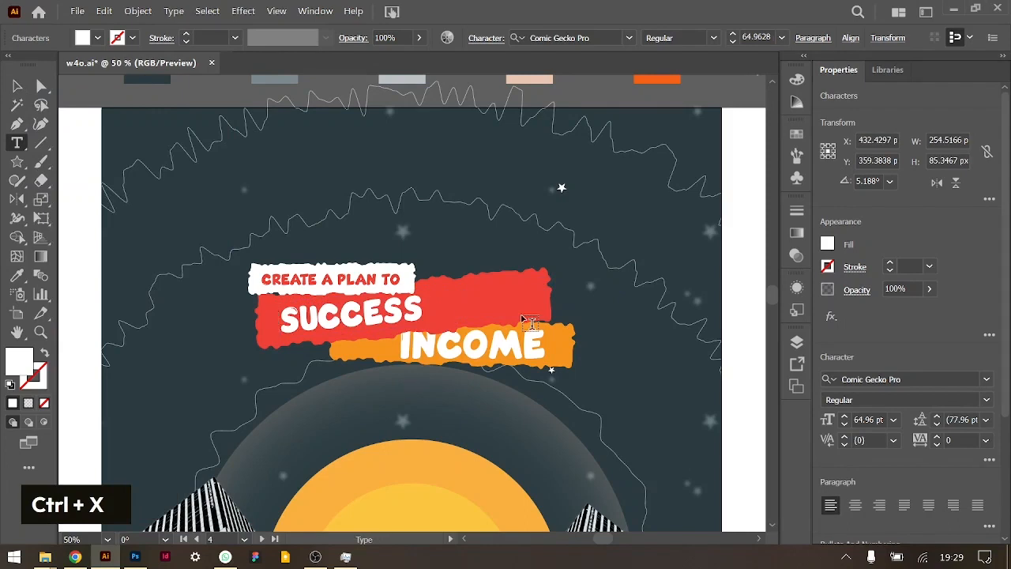
pyautogui.click(344, 280)
pyautogui.hotkey('ctrl', 'a')
pyautogui.write('Financial')
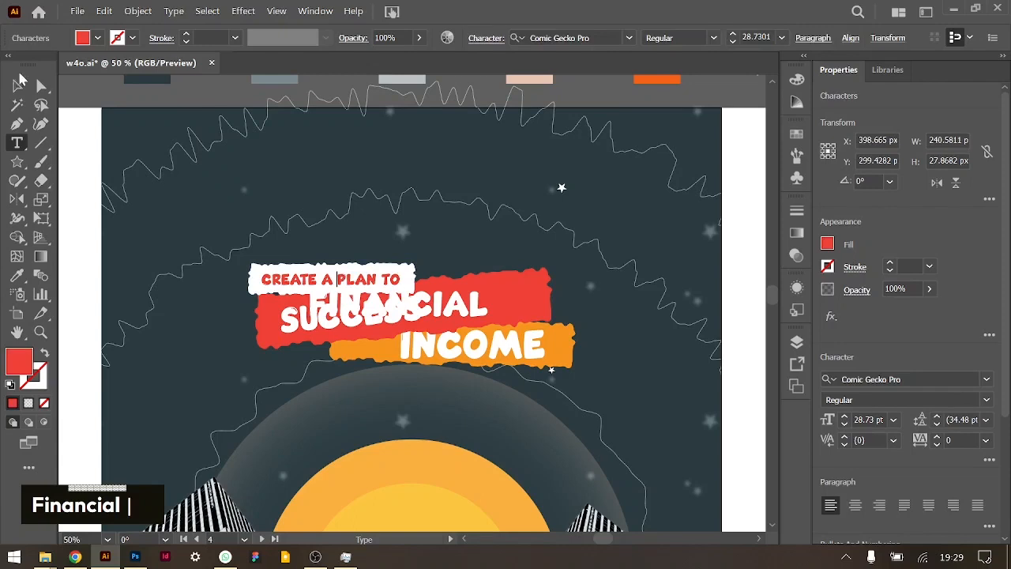
pyautogui.click(13, 82)
pyautogui.click(393, 309)
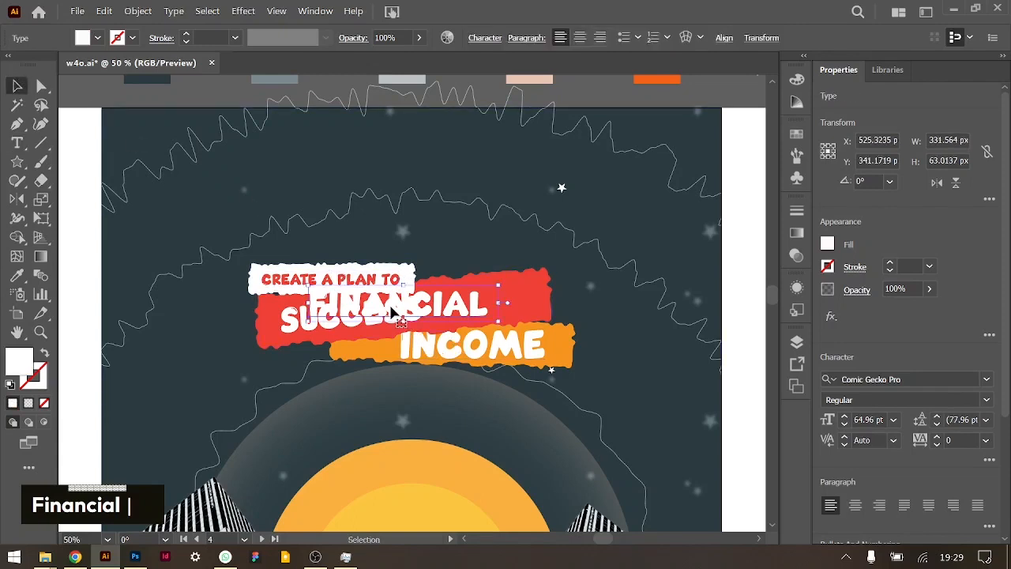
pyautogui.press('Delete')
# Replace the white banner's "Create a plan to" with "Financial", copied from the Day 22 heading in ChatGPT.
pyautogui.hotkey('alt', 'Tab')
pyautogui.doubleClick(435, 336)
pyautogui.hotkey('ctrl', 'c')
pyautogui.hotkey('alt', 'Tab')
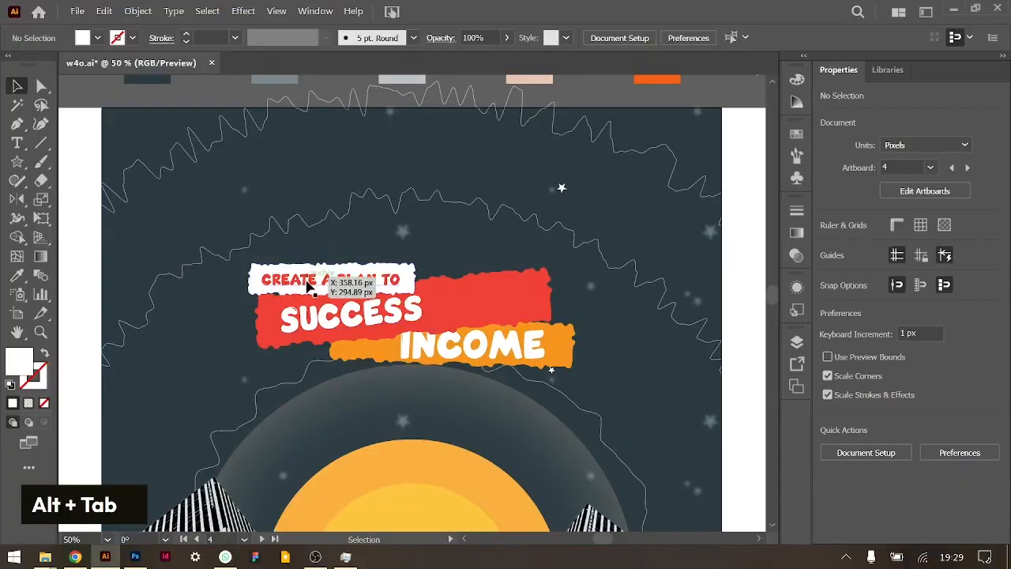
pyautogui.doubleClick(308, 287)
pyautogui.press('t')
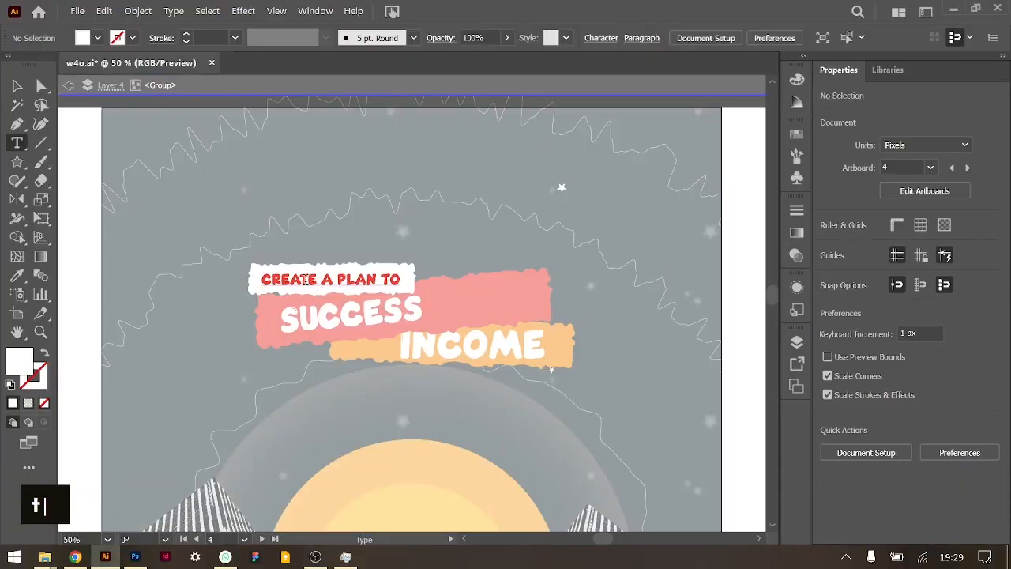
pyautogui.tripleClick(295, 280)
pyautogui.hotkey('ctrl', 'v')
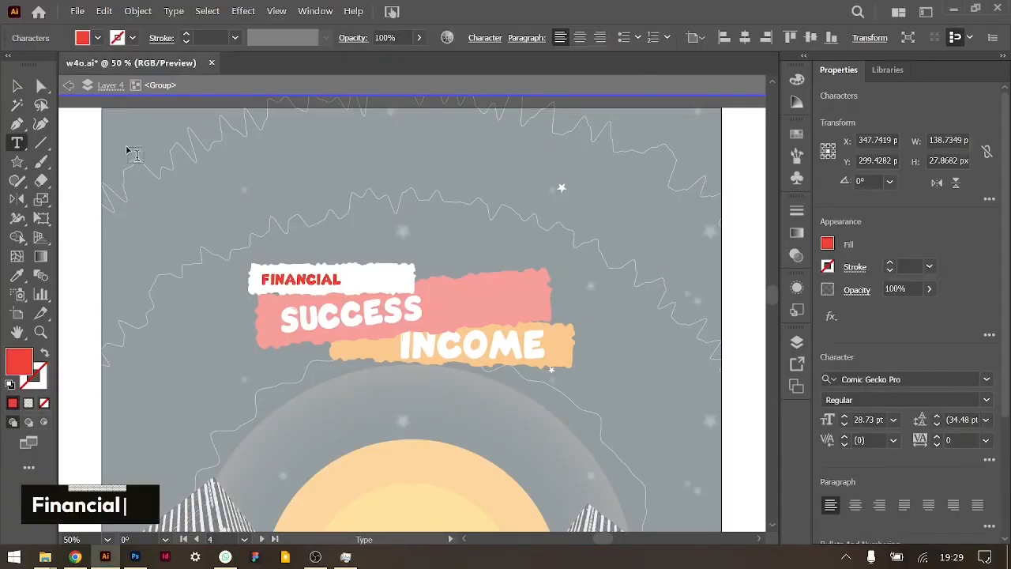
# Insert "READ" and a space before "Financial" in the white banner's text.
pyautogui.click(15, 87)
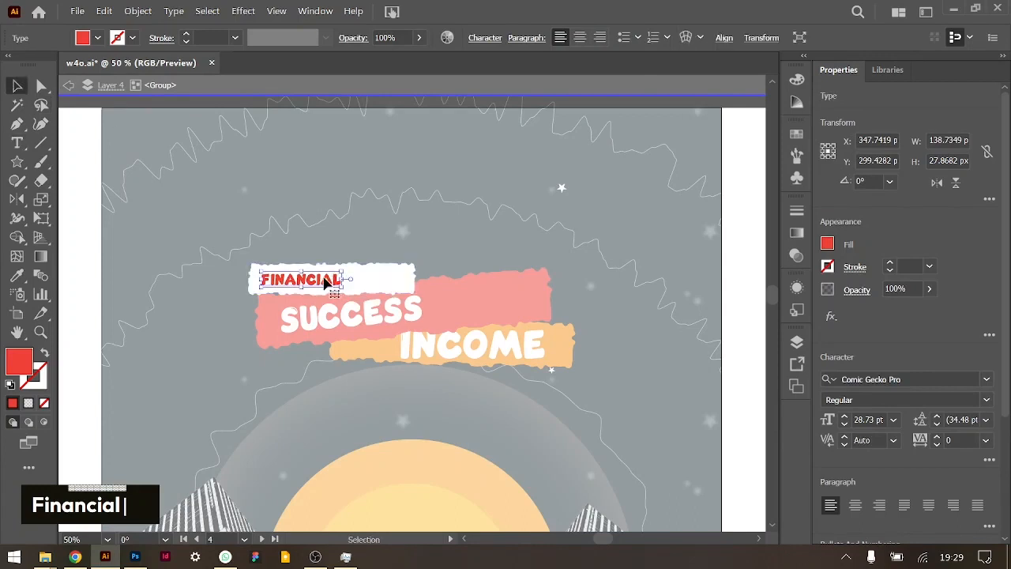
pyautogui.doubleClick(324, 280)
pyautogui.press('Up')
pyautogui.press('Up')
pyautogui.press('Up')
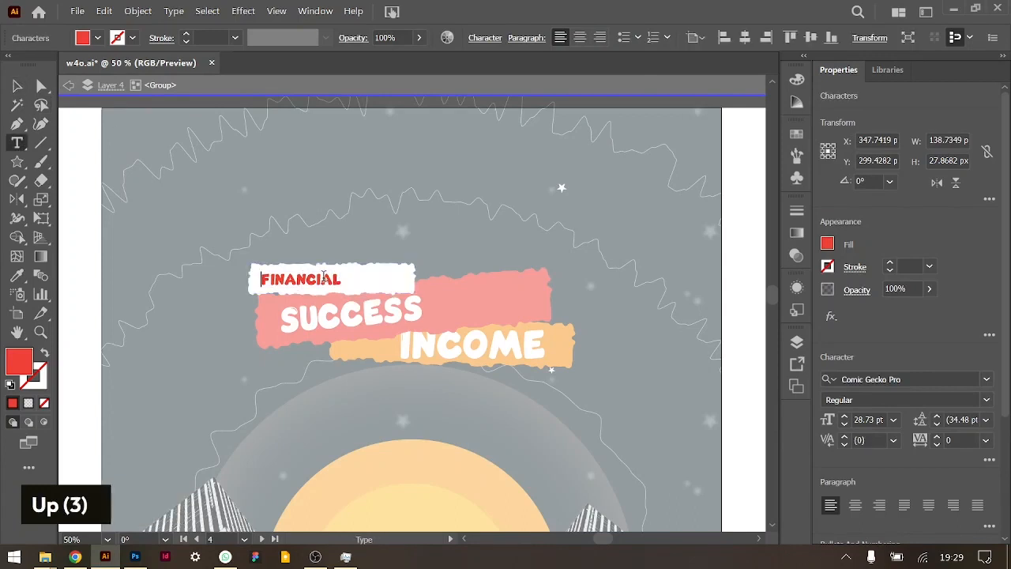
pyautogui.write('READ')
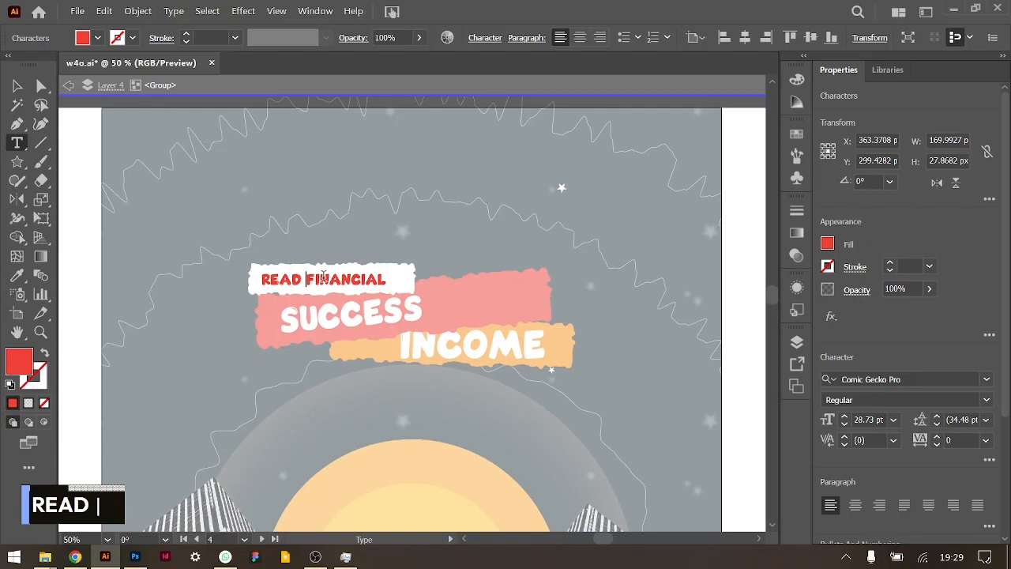
# Nudge the "Read Financial" text 11 px to the right on its white banner and leave the group's isolation.
pyautogui.click(16, 87)
pyautogui.press('Right')
pyautogui.press('Right')
pyautogui.press('Right')
pyautogui.press('Right')
pyautogui.press('Right')
pyautogui.press('Right')
pyautogui.press('Right')
pyautogui.press('Right')
pyautogui.press('Right')
pyautogui.press('Right')
pyautogui.press('Right')
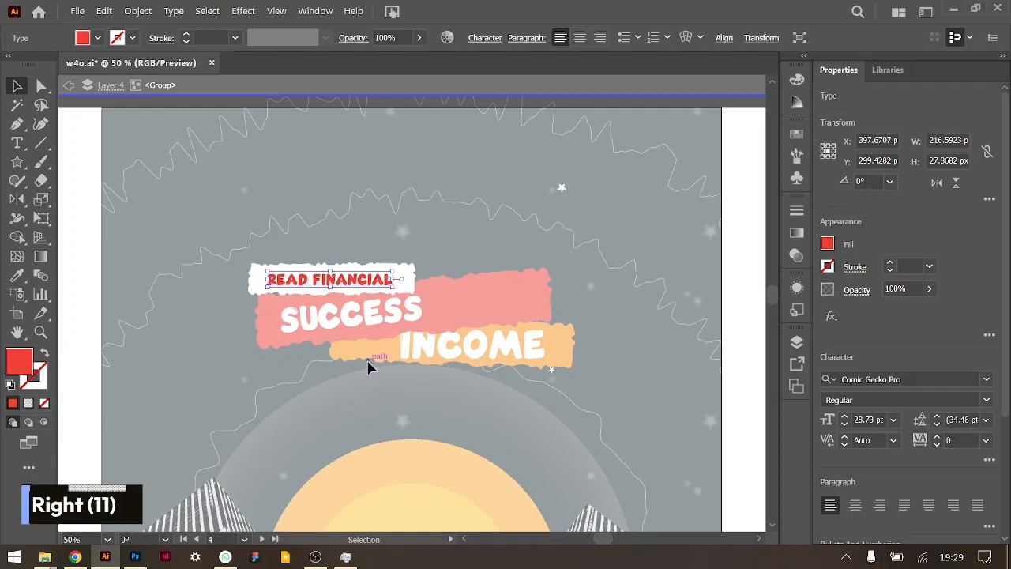
pyautogui.doubleClick(344, 330)
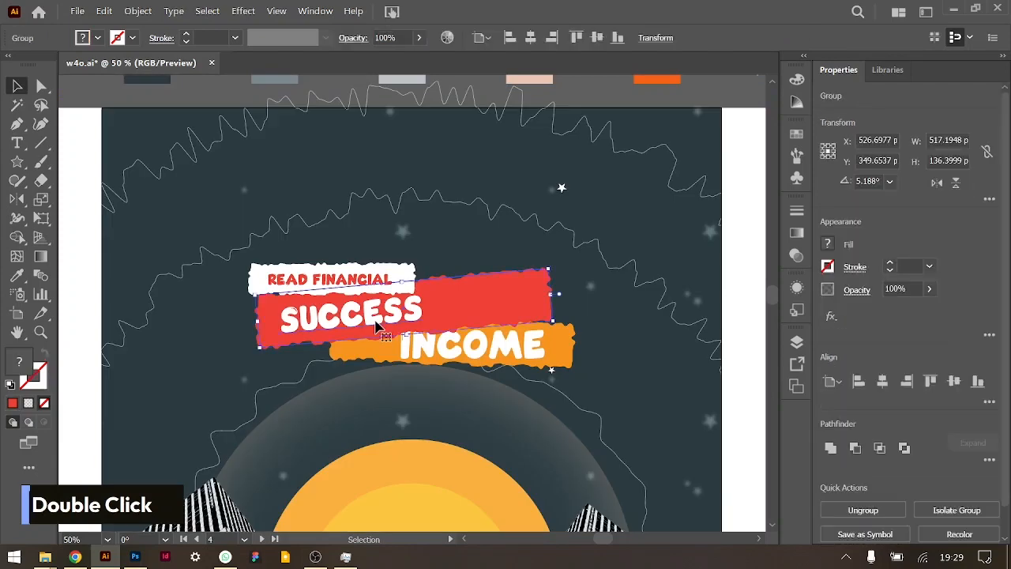
# Replace the orange banner's "Income" with "Stories", copied from the Day 22 heading in ChatGPT.
pyautogui.press('t')
pyautogui.click(376, 318)
pyautogui.doubleClick(376, 319)
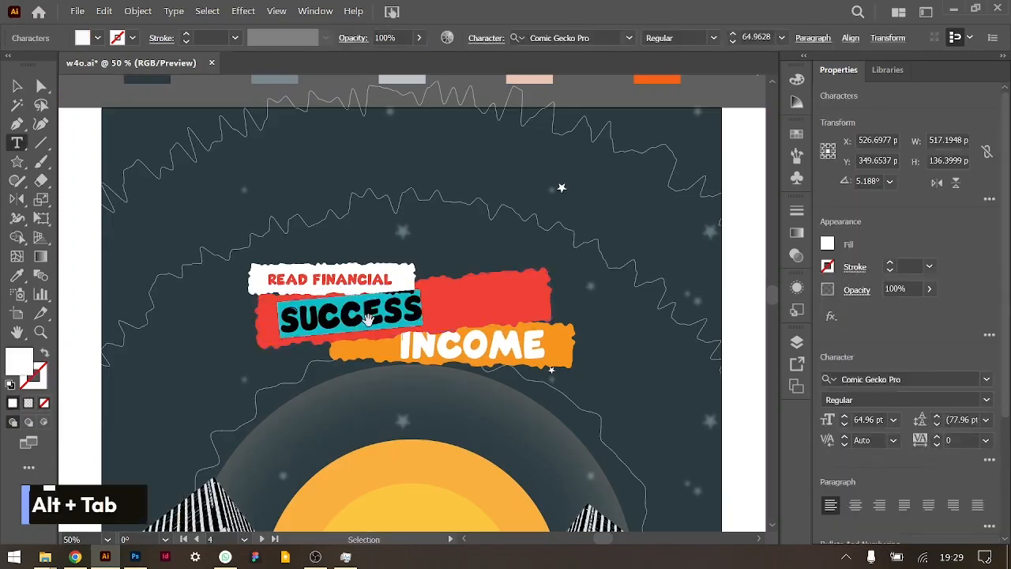
pyautogui.hotkey('alt', 'Tab')
pyautogui.doubleClick(504, 336)
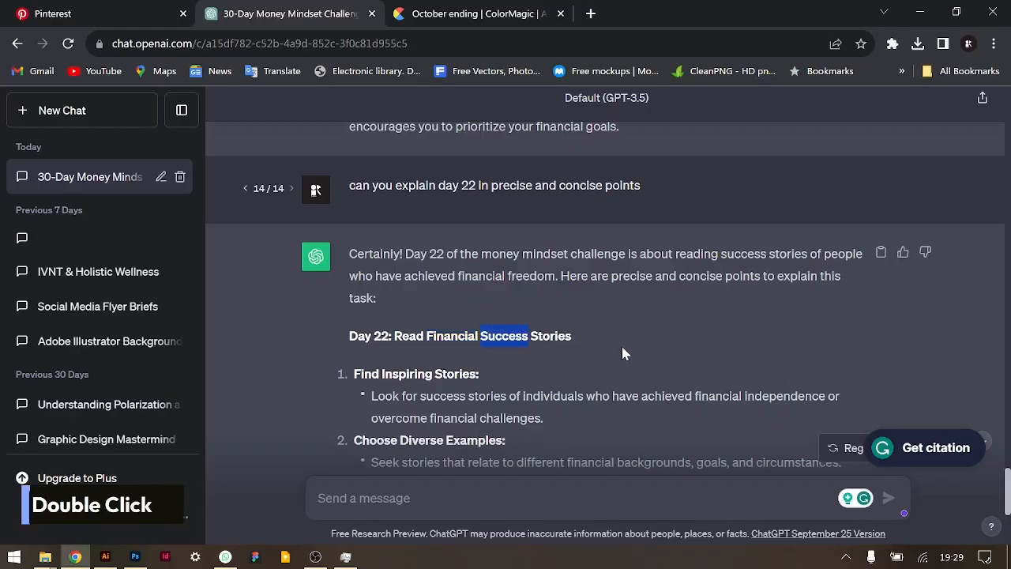
pyautogui.doubleClick(550, 340)
pyautogui.hotkey('ctrl', 'c')
pyautogui.hotkey('alt', 'Tab')
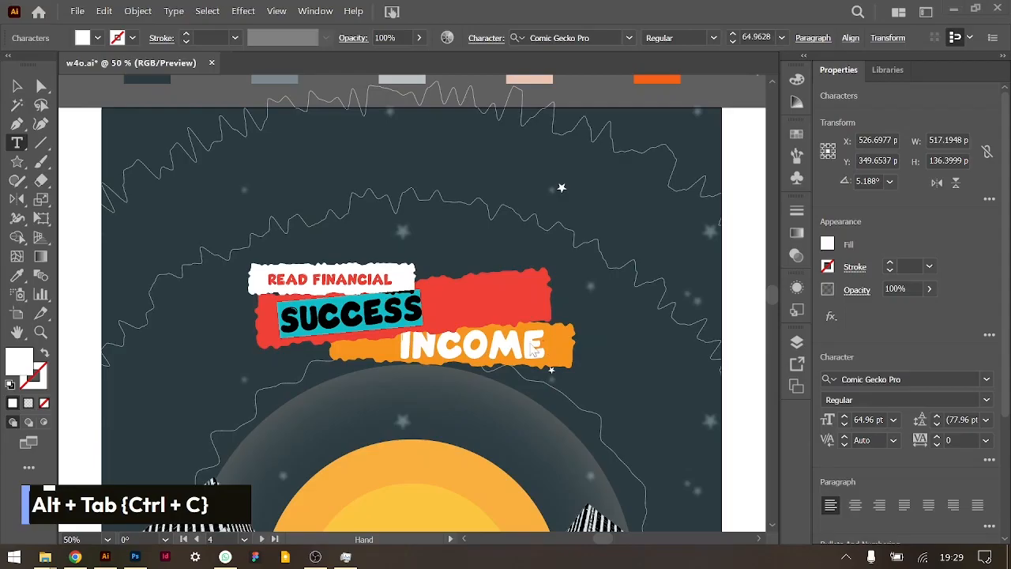
pyautogui.click(517, 351)
pyautogui.hotkey('ctrl', 'a')
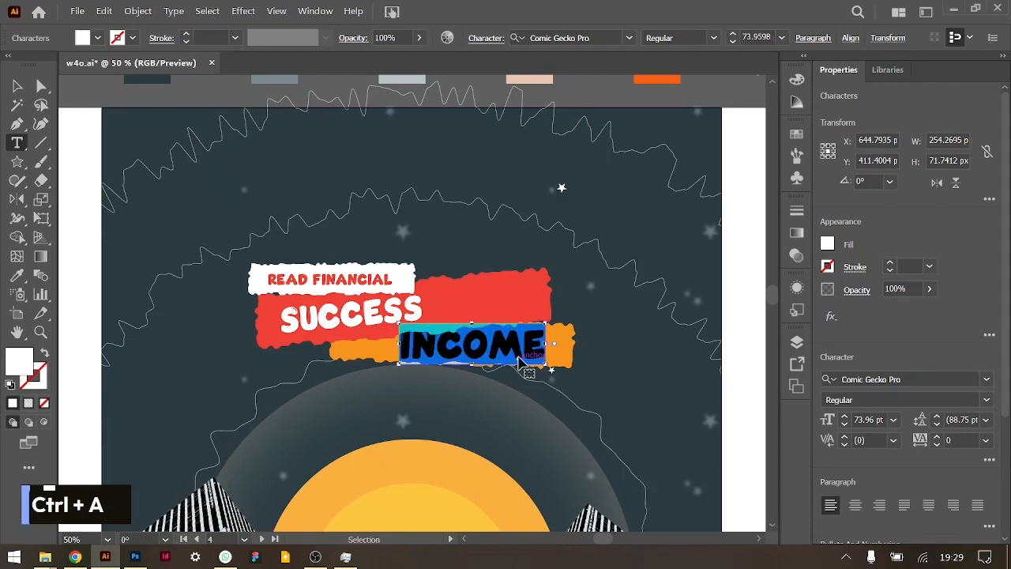
pyautogui.write('Stories')
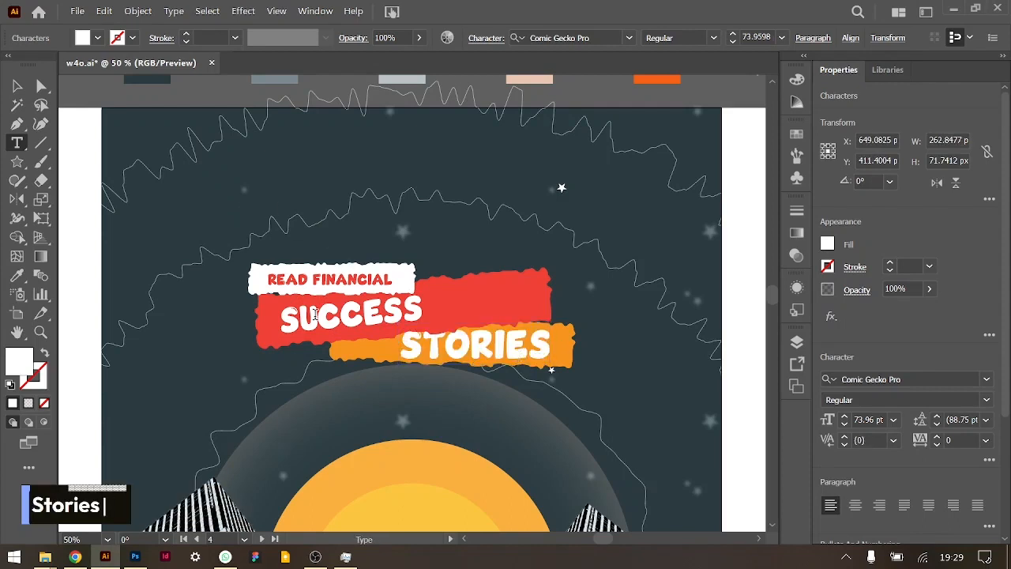
# Centre-align the "Success" text, move it to the middle of the red banner and enlarge it to about 94 pt.
pyautogui.doubleClick(315, 315)
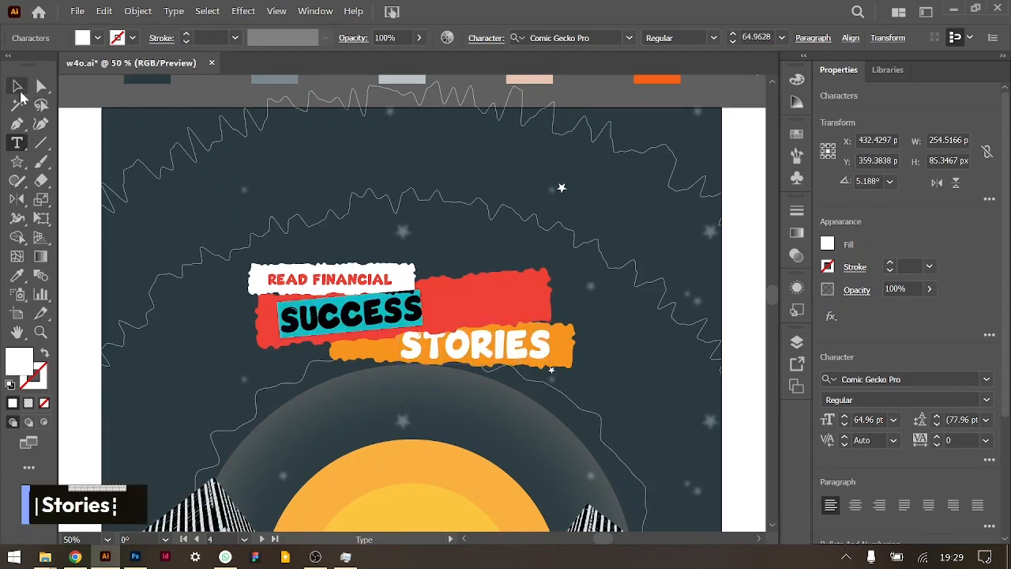
pyautogui.hotkey('ctrl', 'shift', 'c')
pyautogui.click(17, 86)
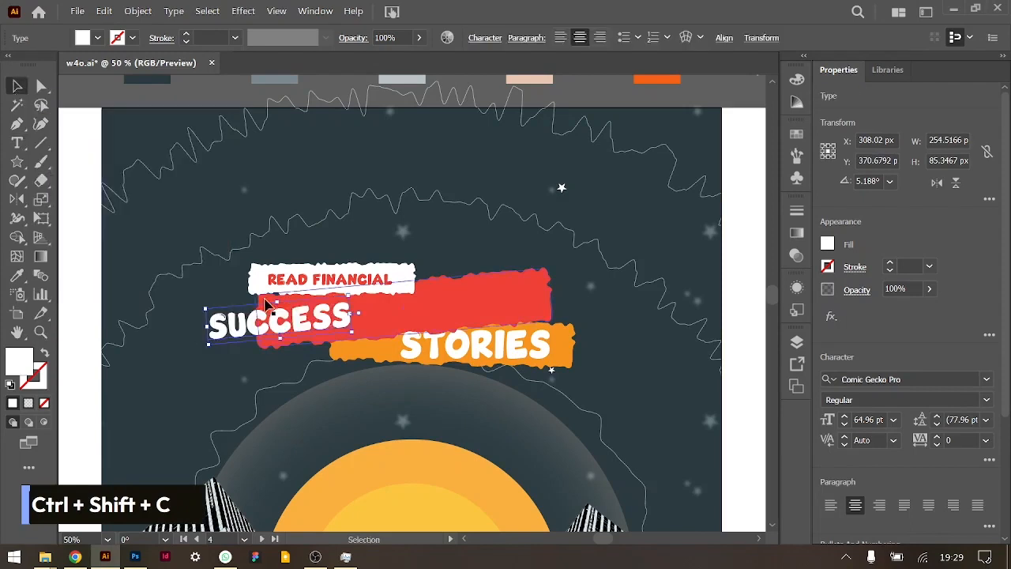
pyautogui.moveTo(293, 319); pyautogui.dragTo(514, 300)
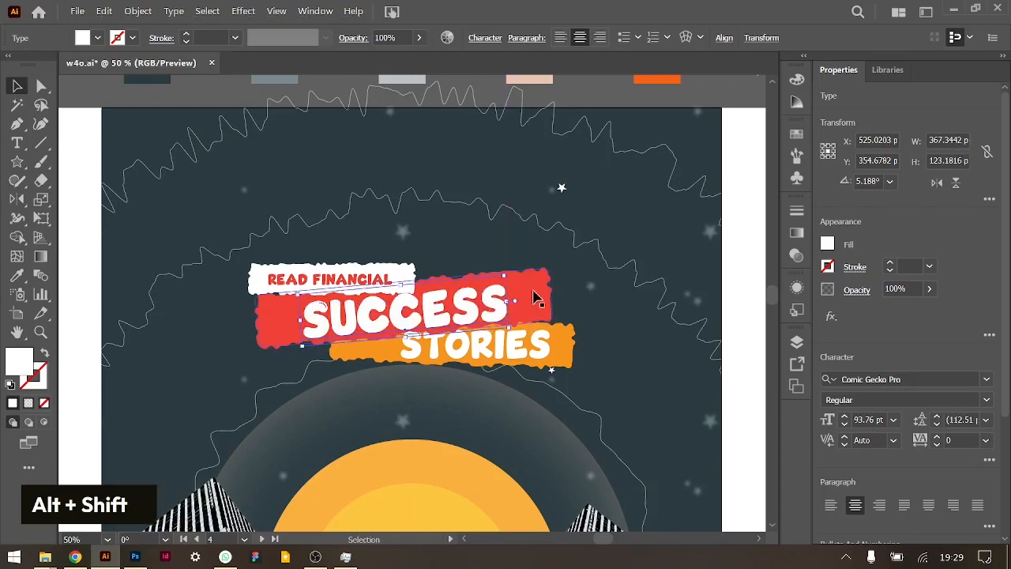
# Duplicate the white banner shape slightly down and to the right inside its group and fill the copy black.
pyautogui.hotkey('ctrl', '=')
pyautogui.hotkey('ctrl', '=')
pyautogui.hotkey('ctrl', '=')
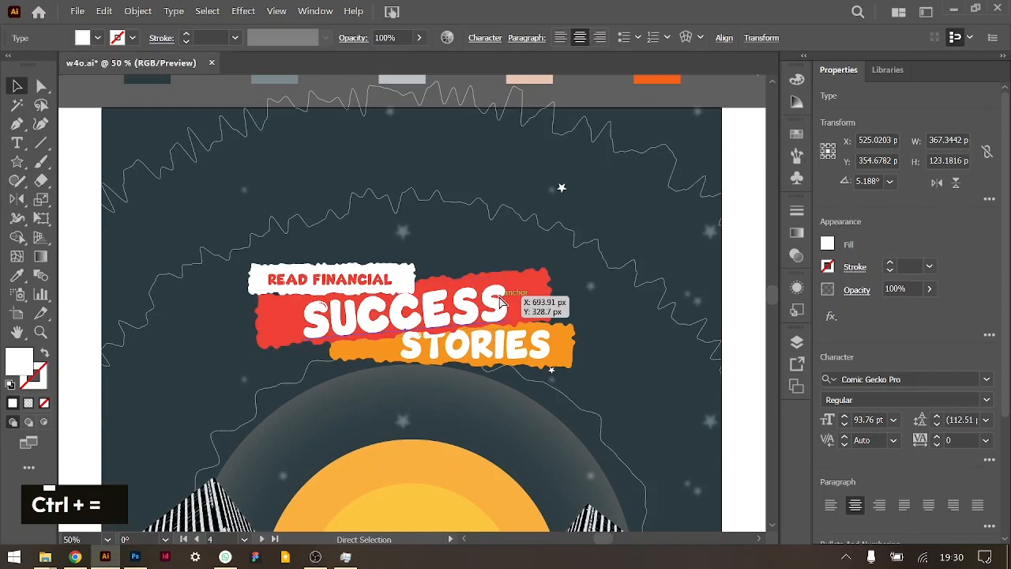
pyautogui.click(414, 211)
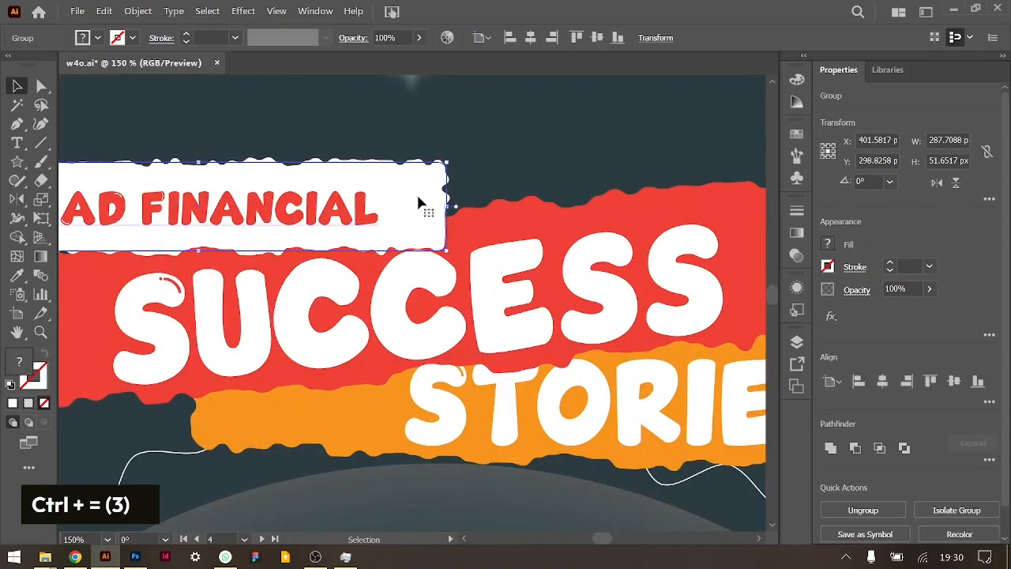
pyautogui.doubleClick(432, 194)
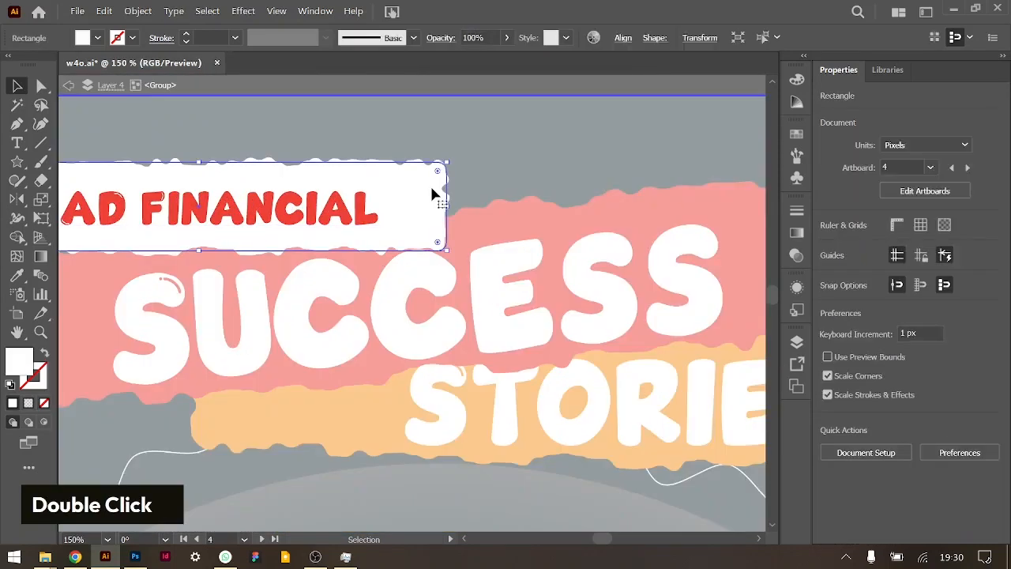
pyautogui.moveTo(432, 193); pyautogui.dragTo(440, 203)
pyautogui.doubleClick(827, 245)
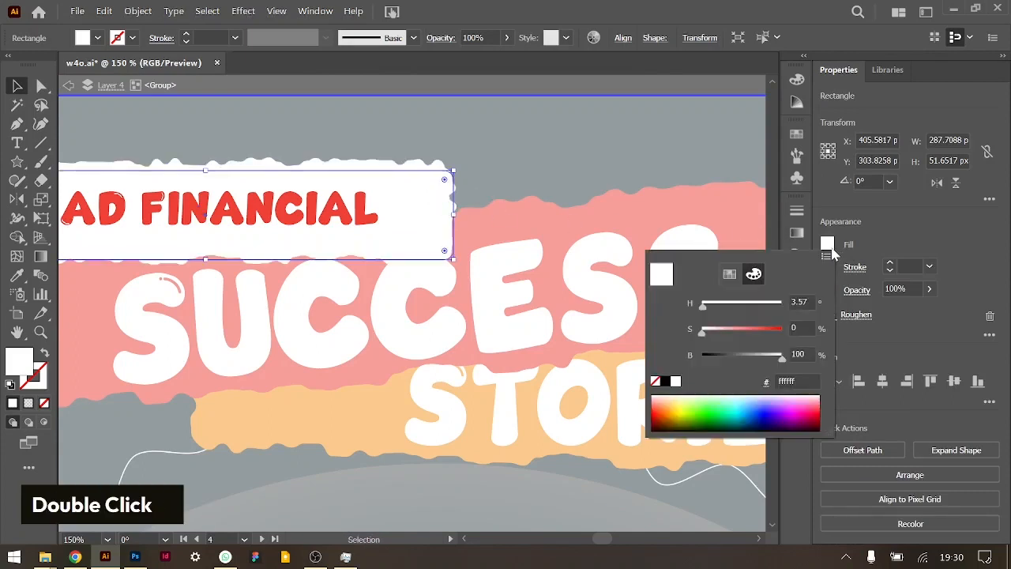
pyautogui.click(665, 382)
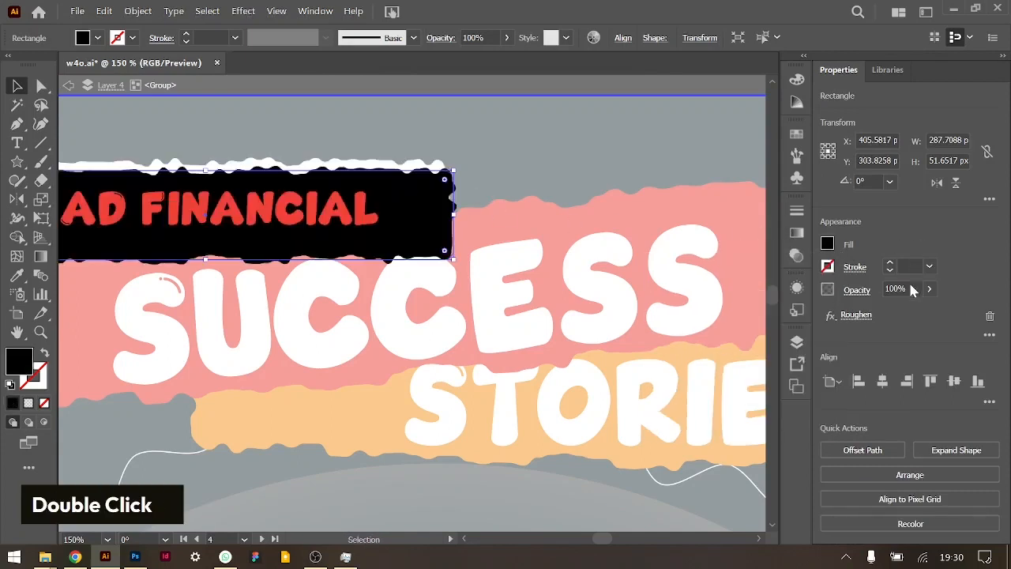
# Lower the black copy's opacity to 7% and apply a Gaussian Blur with a 15-pixel radius to it.
pyautogui.moveTo(908, 314); pyautogui.dragTo(875, 309)
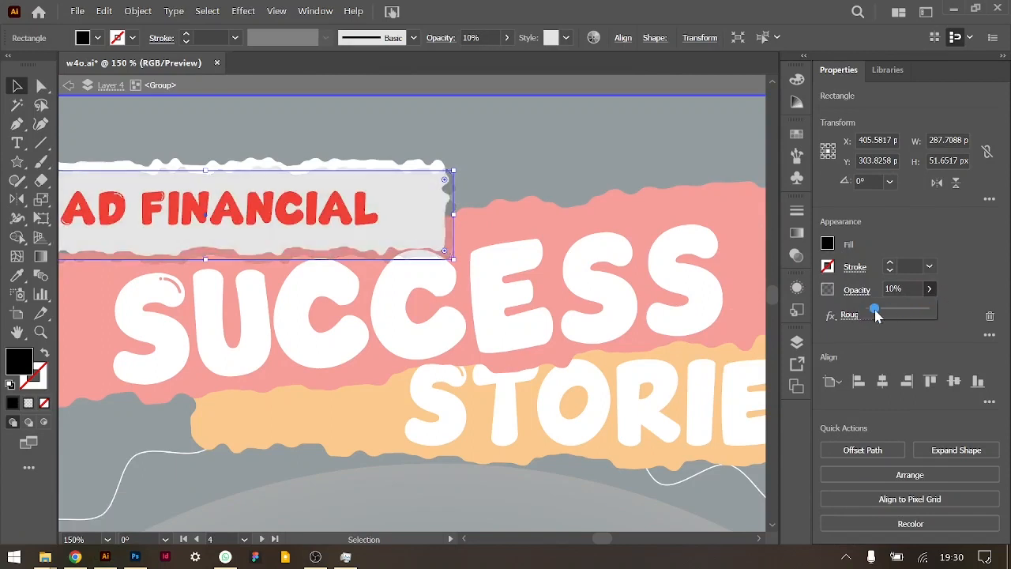
pyautogui.click(849, 315)
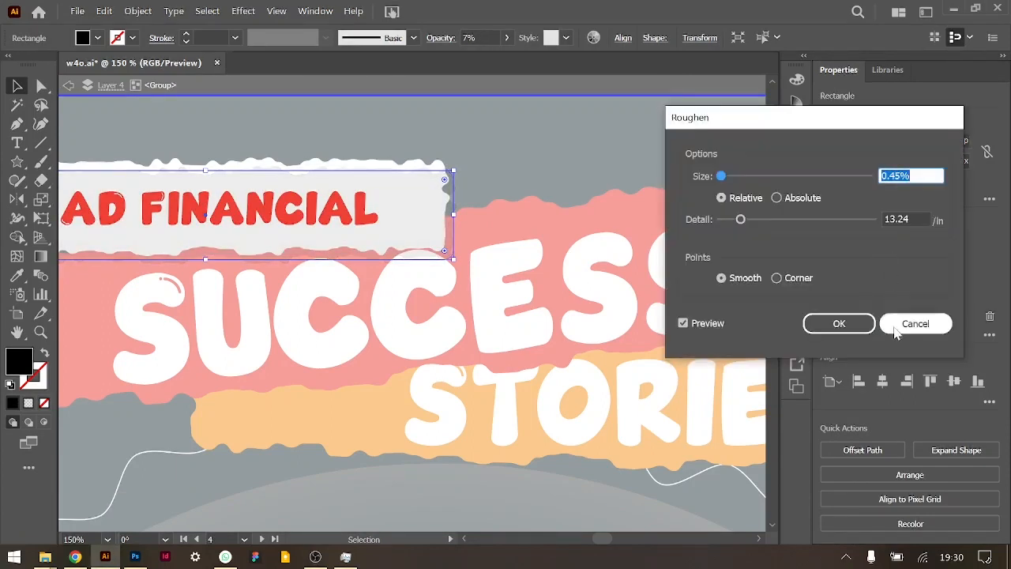
pyautogui.click(833, 329)
pyautogui.click(831, 317)
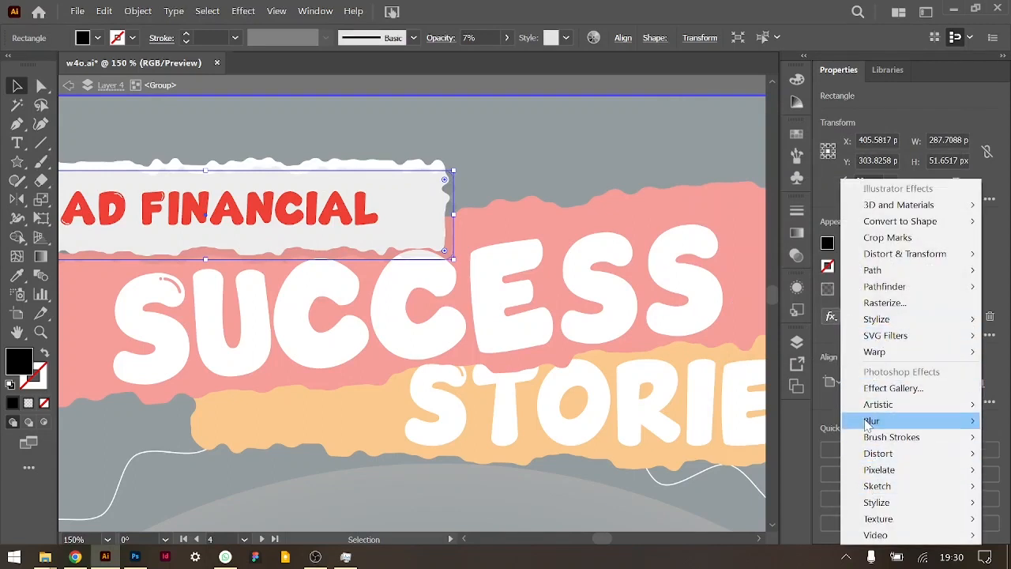
pyautogui.moveTo(868, 420)
pyautogui.click(808, 427)
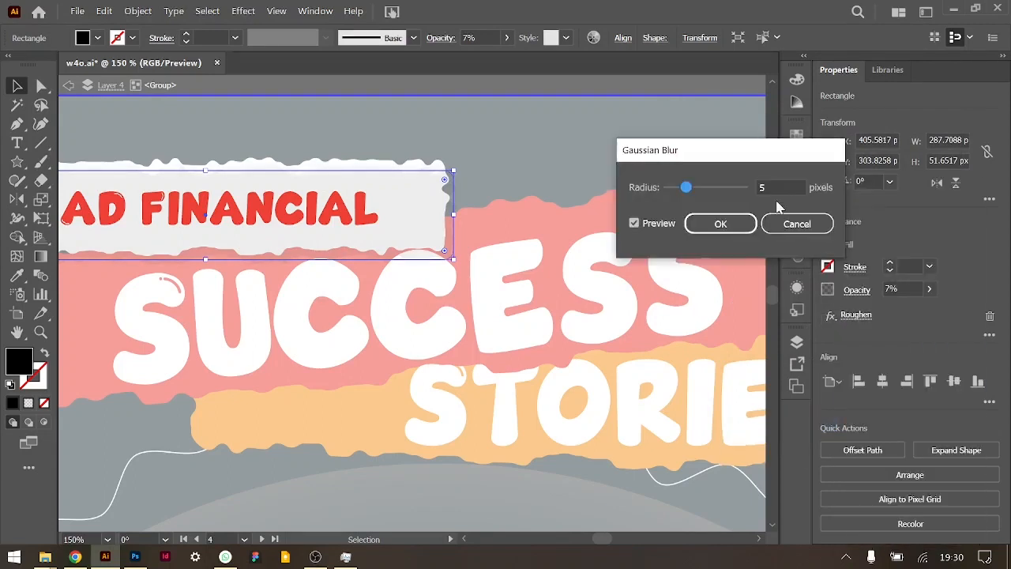
pyautogui.click(777, 187)
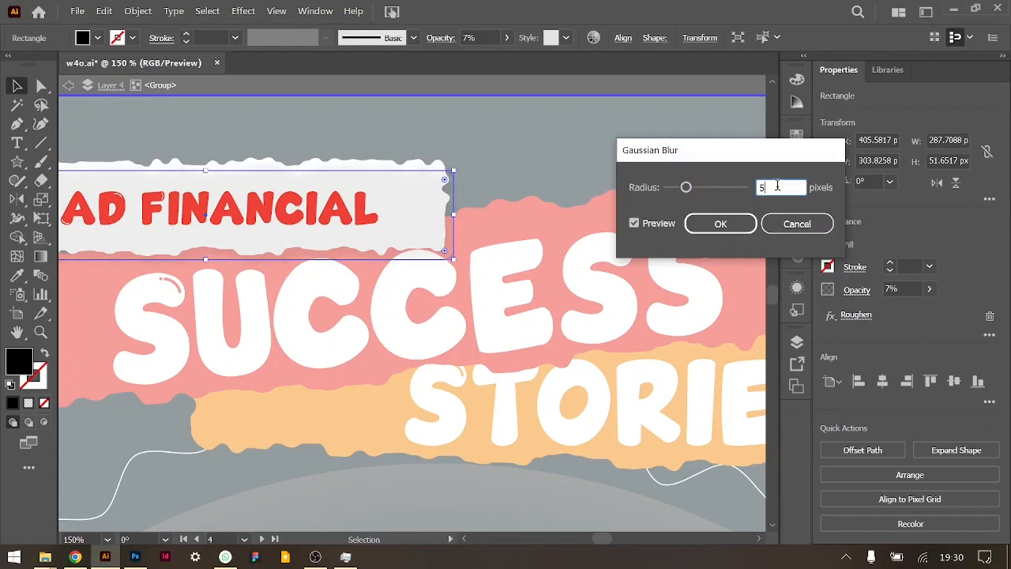
pyautogui.hotkey('shift', 'Up')
pyautogui.press('Up')
pyautogui.press('Up')
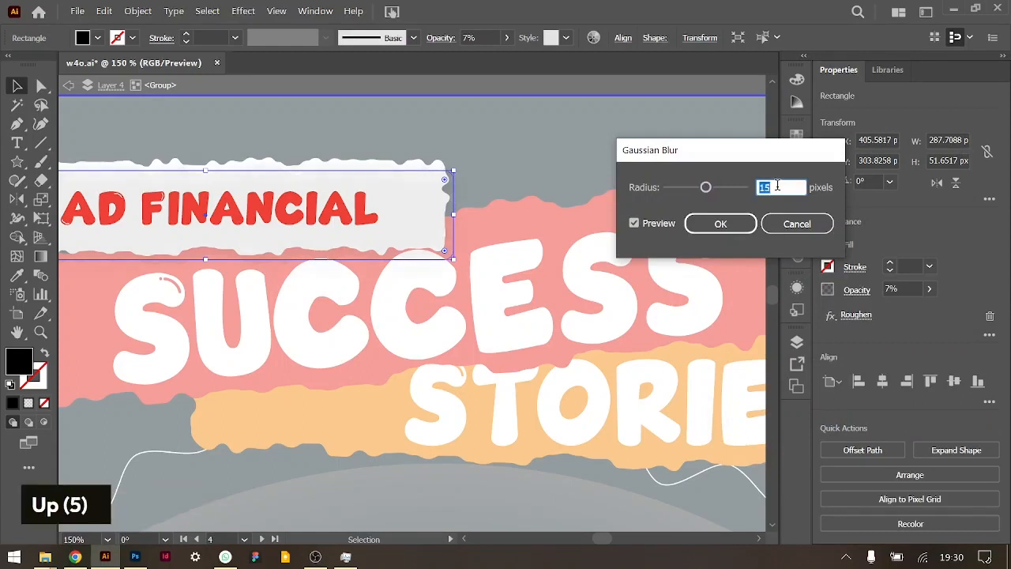
pyautogui.press('Return')
# Send the blurred shadow behind the white banner, nudge it 2 px right and 3 px down, and leave isolation.
pyautogui.hotkey('ctrl', '[')
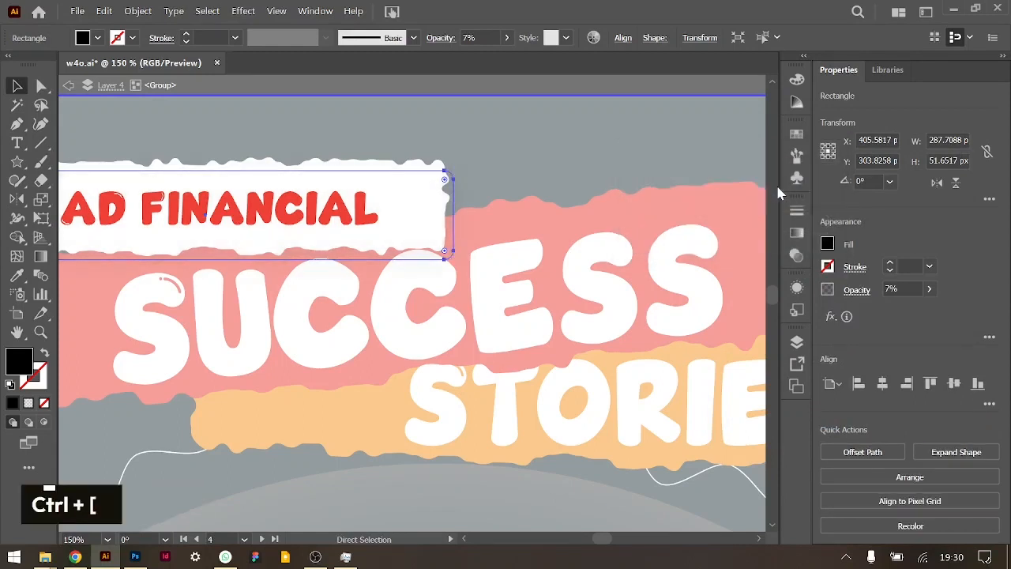
pyautogui.press('v')
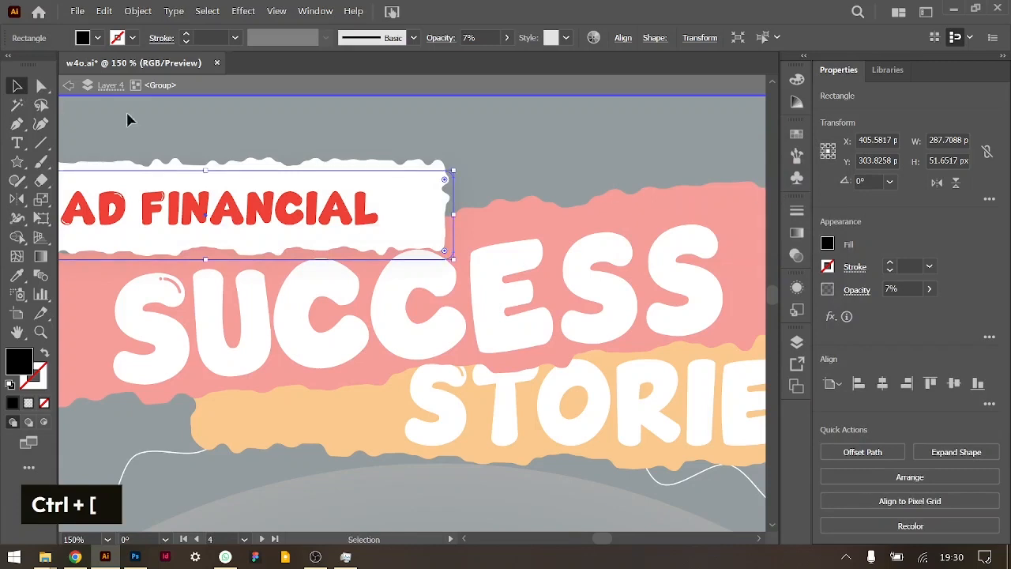
pyautogui.press('Right')
pyautogui.press('Right')
pyautogui.press('Down')
pyautogui.press('Down')
pyautogui.press('Down')
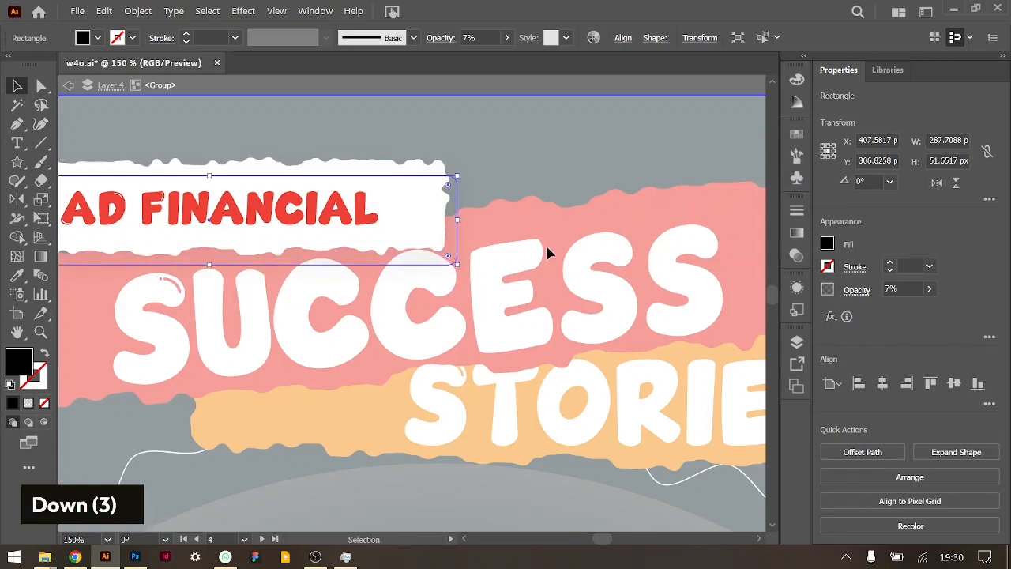
pyautogui.doubleClick(578, 193)
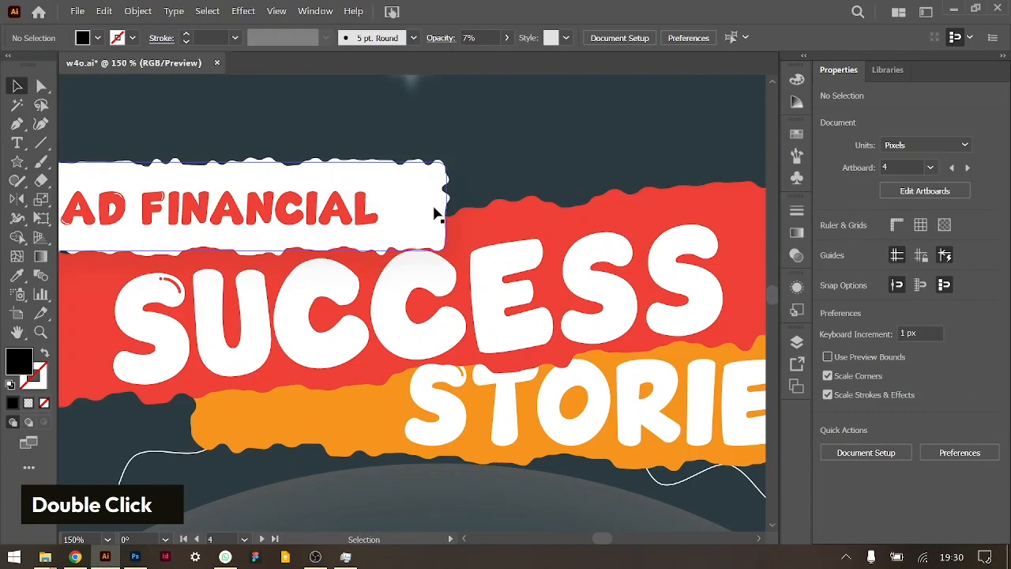
# Move the "Read Financial" banner group about 4 px down and raise its shadow's opacity to 15%.
pyautogui.moveTo(434, 213); pyautogui.dragTo(435, 220)
pyautogui.click(440, 345)
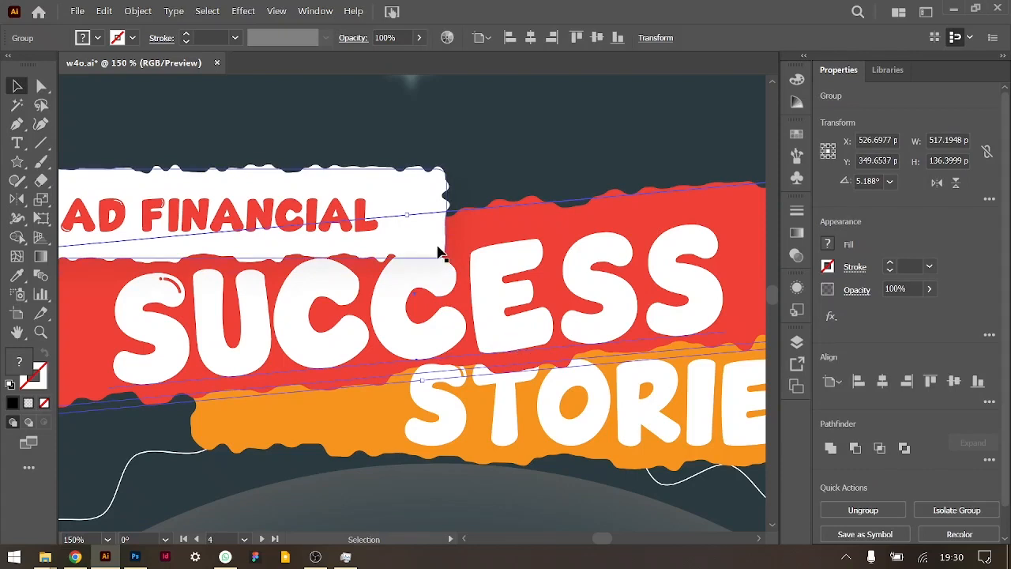
pyautogui.doubleClick(442, 269)
pyautogui.click(444, 267)
pyautogui.click(905, 288)
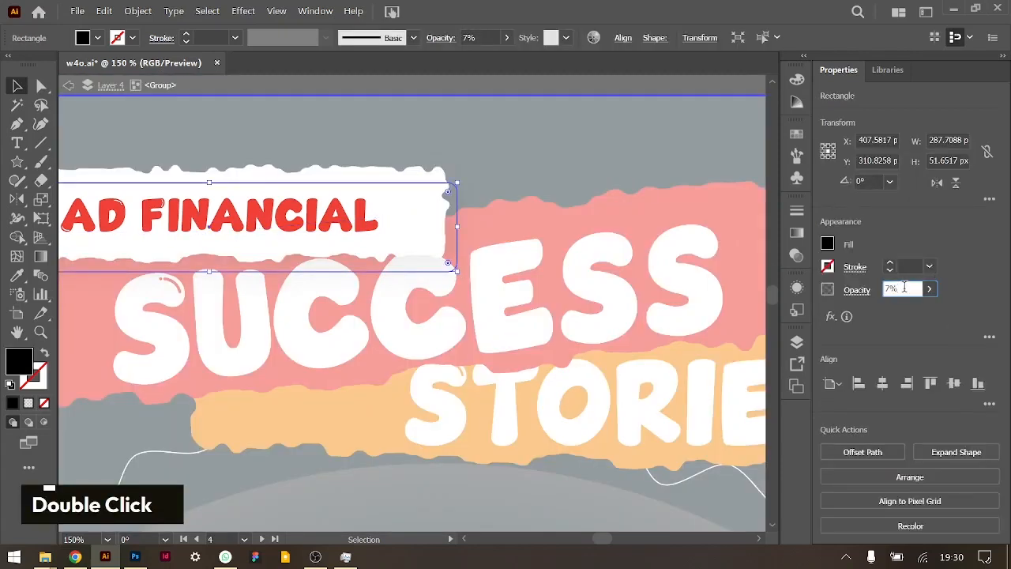
pyautogui.hotkey('shift', 'Up')
pyautogui.hotkey('shift', 'Up')
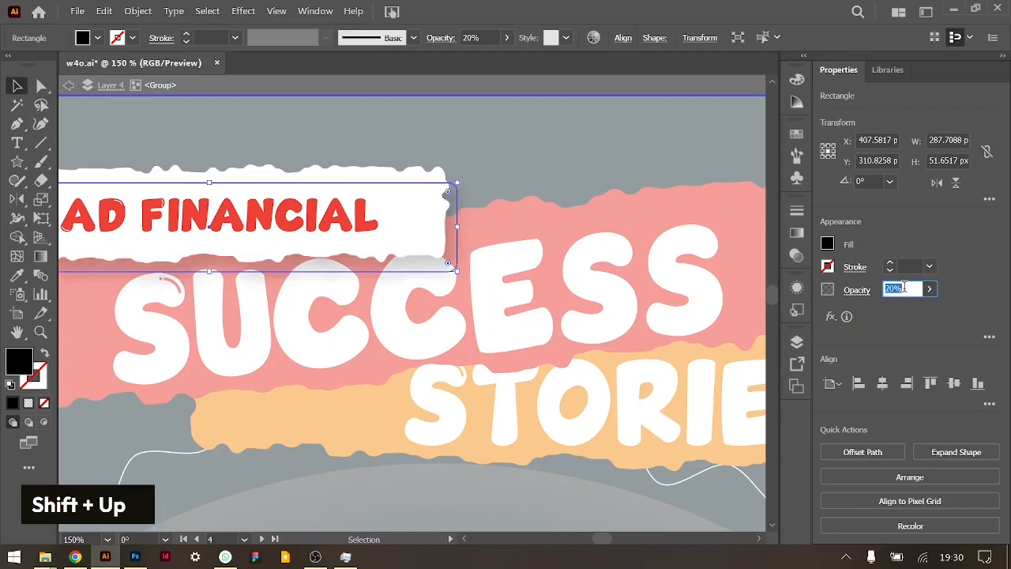
pyautogui.press('Down')
pyautogui.press('Down')
pyautogui.press('Down')
pyautogui.press('Down')
pyautogui.press('Down')
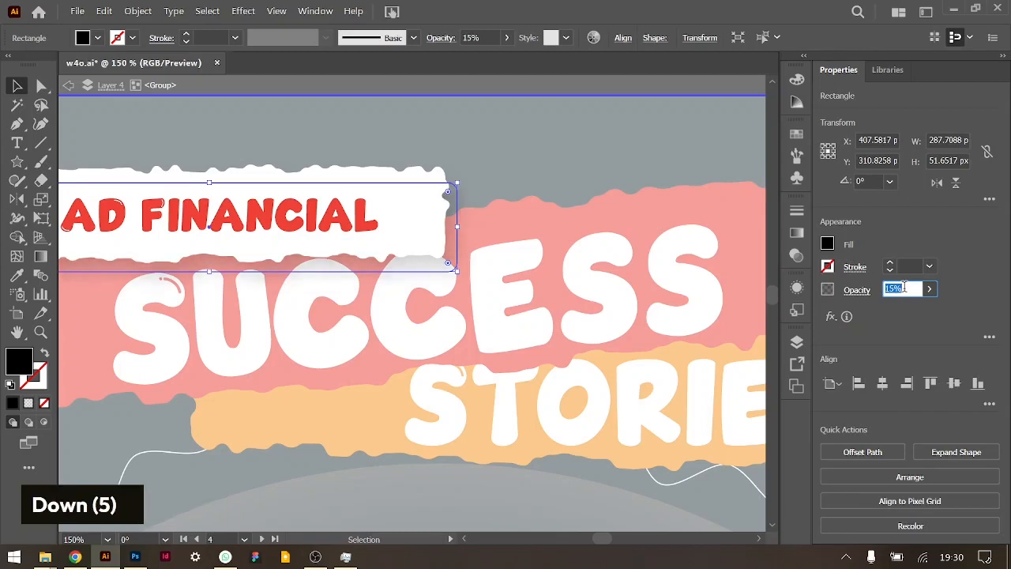
pyautogui.click(630, 353)
pyautogui.doubleClick(555, 355)
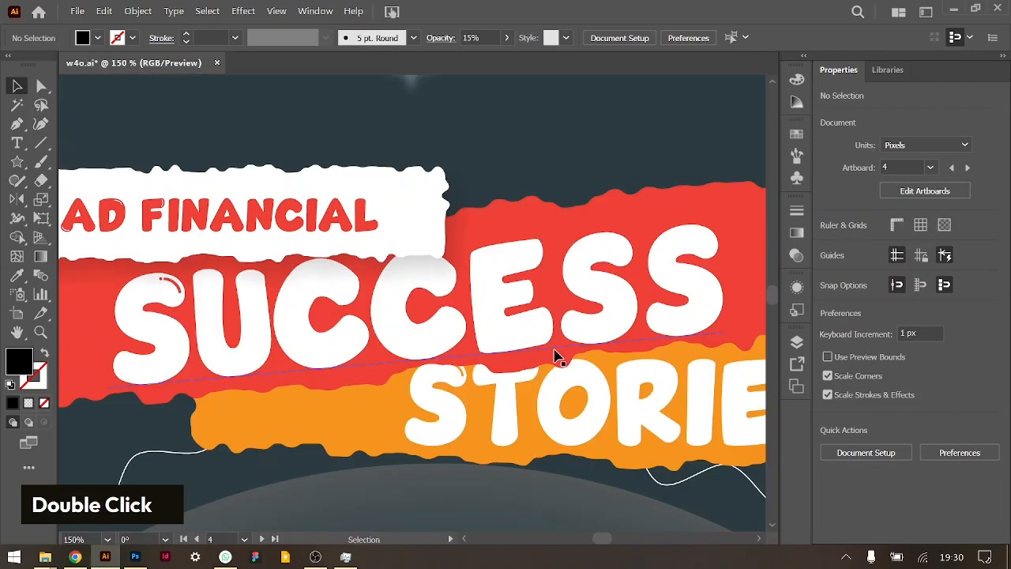
# Nudge the "Success" text 5 px up on its red banner inside the group.
pyautogui.hotkey('ctrl', '-')
pyautogui.hotkey('ctrl', '-')
pyautogui.scroll(-2, 555, 355)
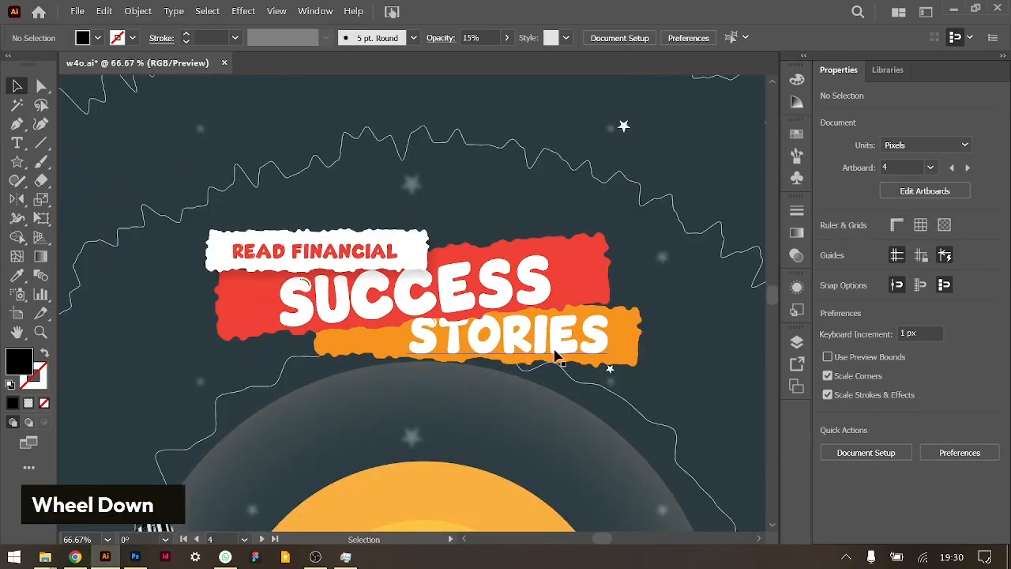
pyautogui.hotkey('ctrl', '=')
pyautogui.hotkey('ctrl', '=')
pyautogui.hotkey('ctrl', '=')
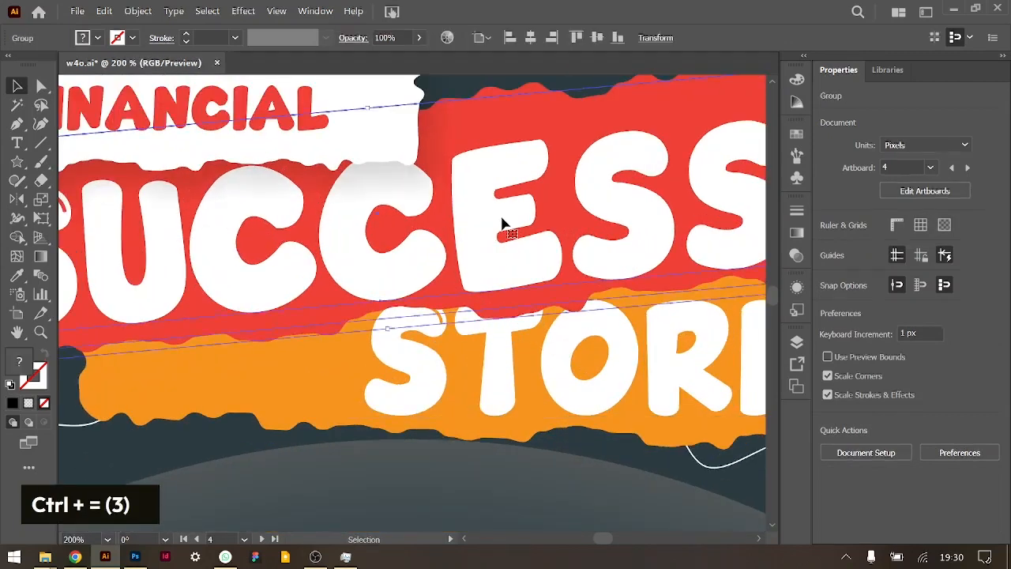
pyautogui.doubleClick(501, 225)
pyautogui.press('Up')
pyautogui.press('Up')
pyautogui.press('Up')
pyautogui.press('Up')
pyautogui.press('Up')
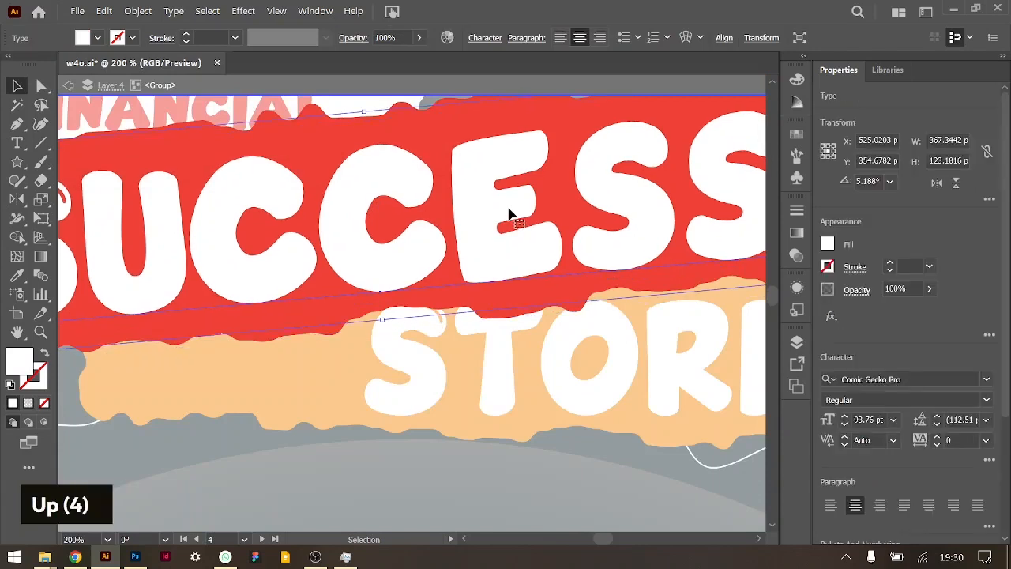
pyautogui.click(524, 349)
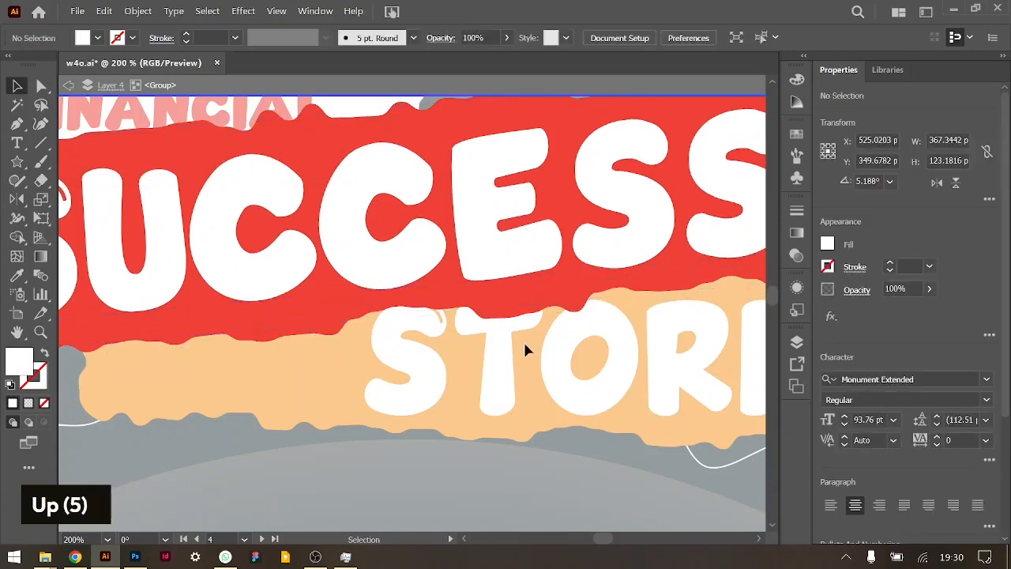
# Duplicate the red banner shape slightly down and to the right and fill the copy black.
pyautogui.moveTo(507, 314); pyautogui.dragTo(525, 325)
pyautogui.click(827, 245)
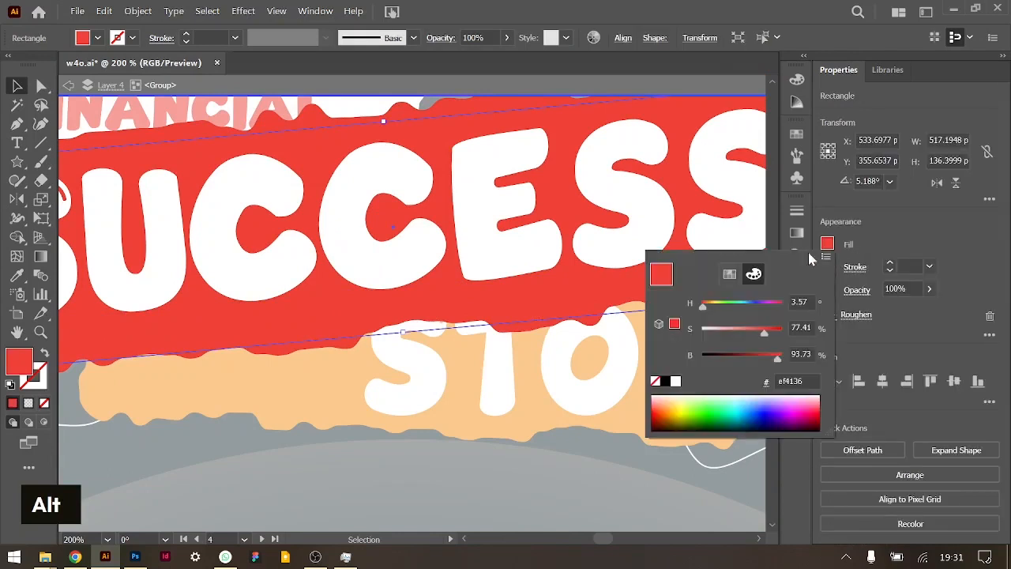
pyautogui.click(665, 381)
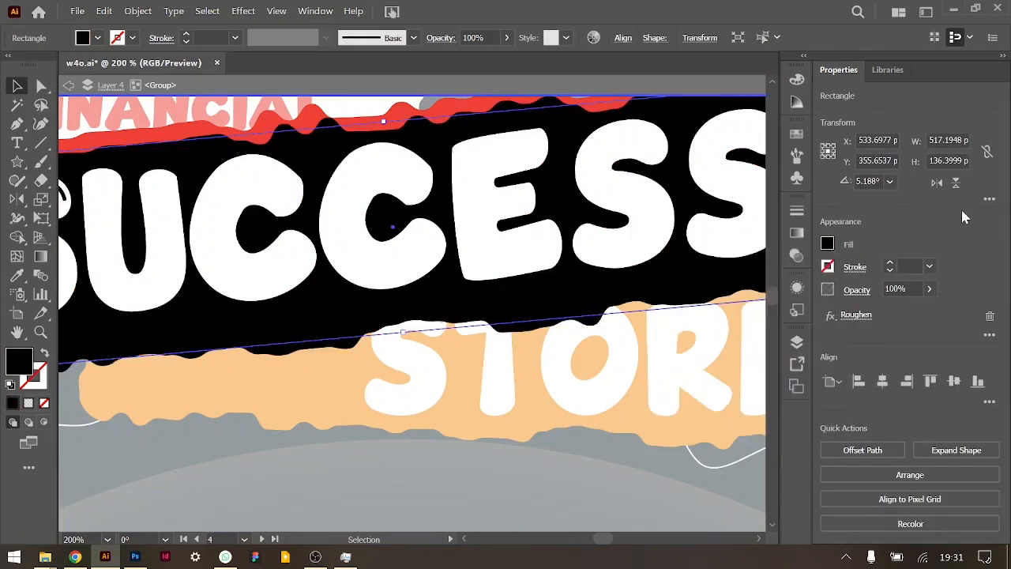
# Set the black copy of the red banner to 15% opacity and apply a Gaussian Blur to it.
pyautogui.click(877, 305)
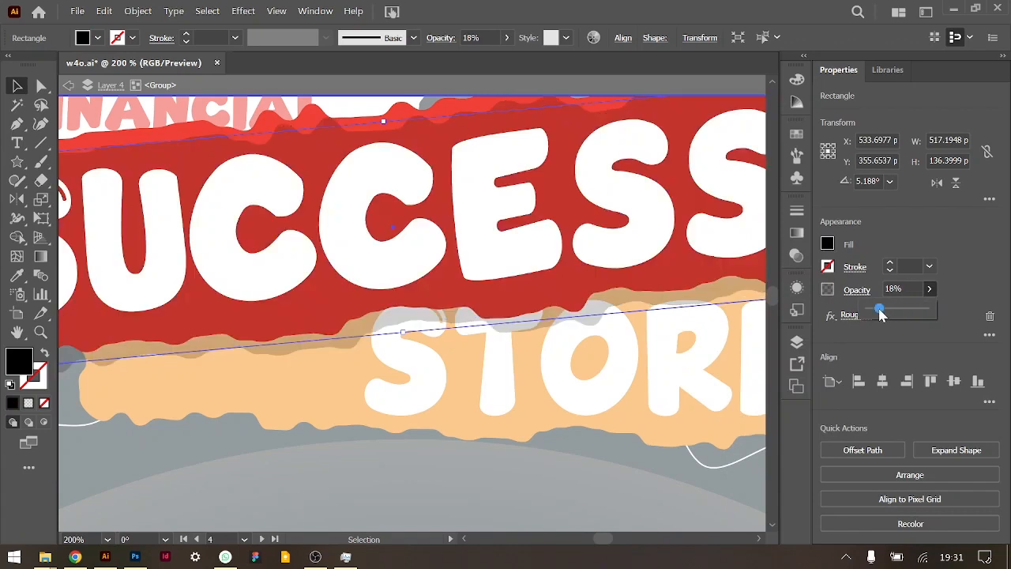
pyautogui.click(908, 289)
pyautogui.press('Down')
pyautogui.press('Down')
pyautogui.press('Down')
pyautogui.click(831, 315)
pyautogui.moveTo(875, 420)
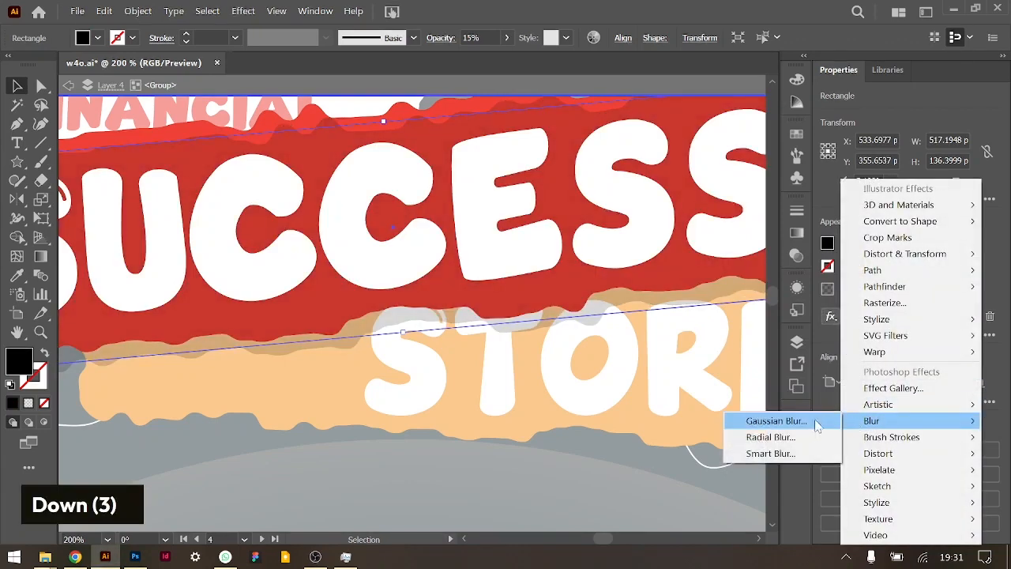
pyautogui.click(819, 425)
pyautogui.click(718, 223)
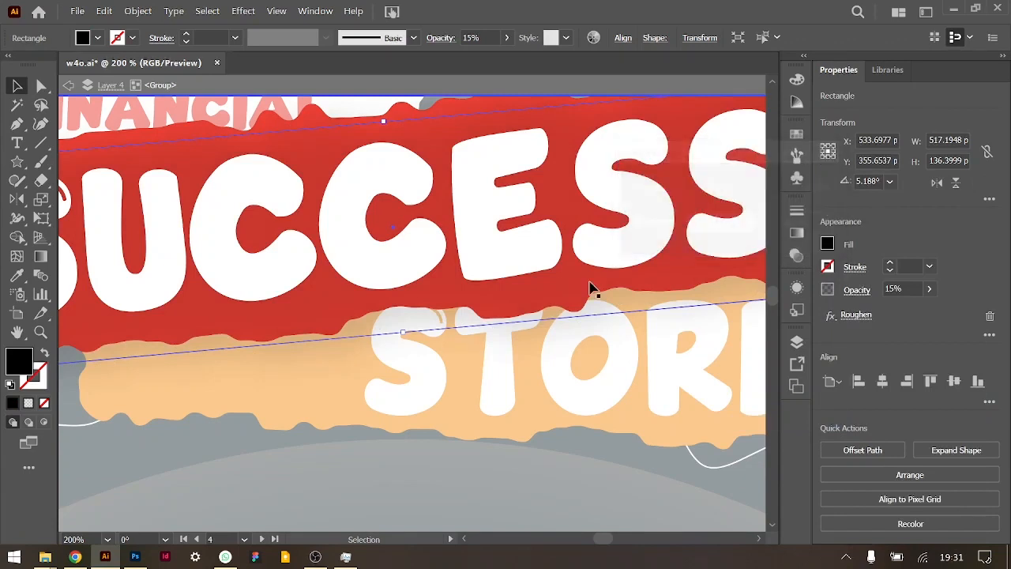
# Send the blurred shadow behind the red "Success" banner and leave the group's isolation.
pyautogui.hotkey('ctrl', '[')
pyautogui.hotkey('ctrl', '-')
pyautogui.hotkey('ctrl', '-')
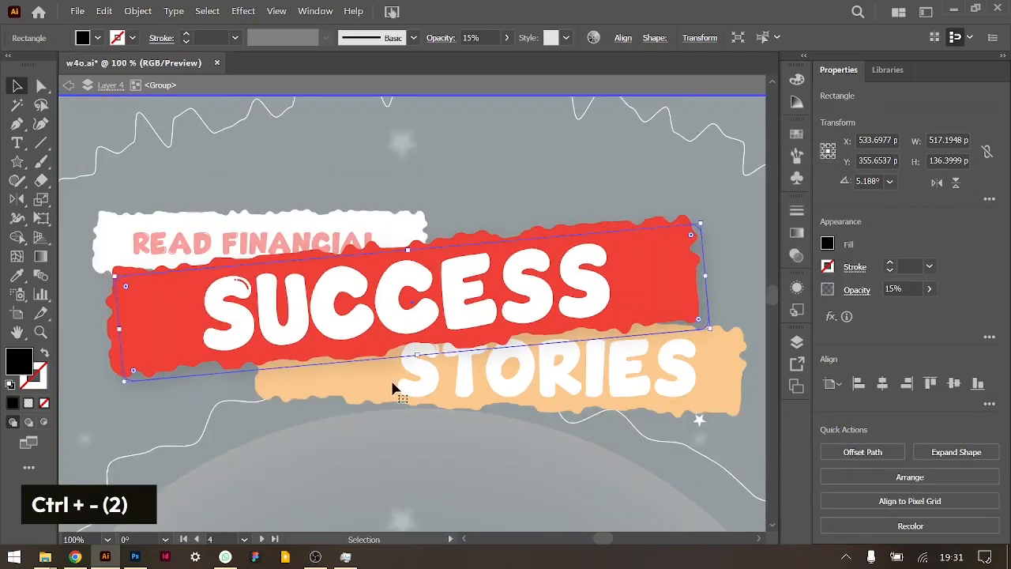
pyautogui.doubleClick(532, 200)
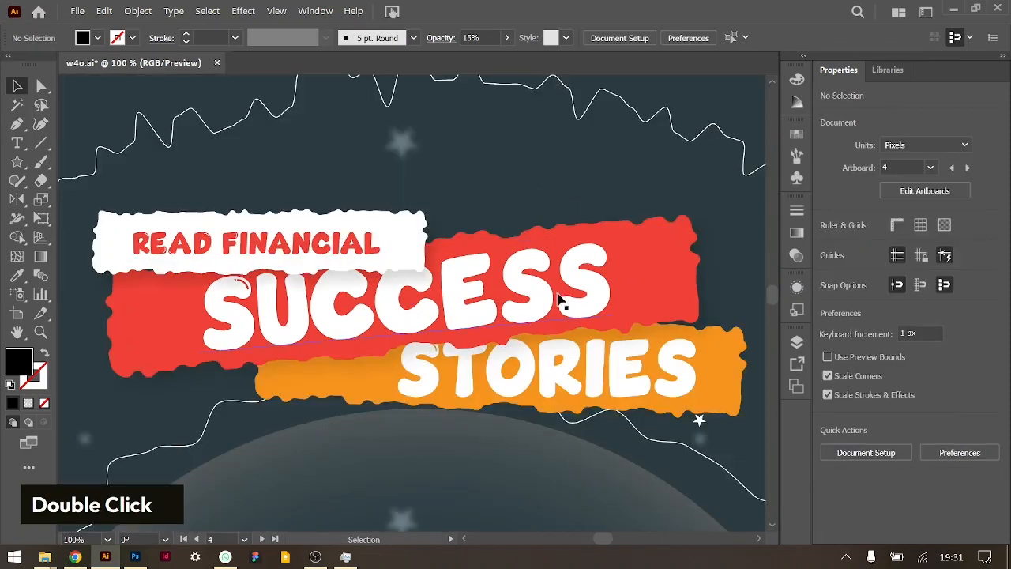
# Examine the shadowed headline within the whole artboard and inspect the sun and buildings beneath it.
pyautogui.scroll(-1, 550, 380)
pyautogui.scroll(-1, 550, 381)
pyautogui.hotkey('ctrl', '-')
pyautogui.hotkey('ctrl', '-')
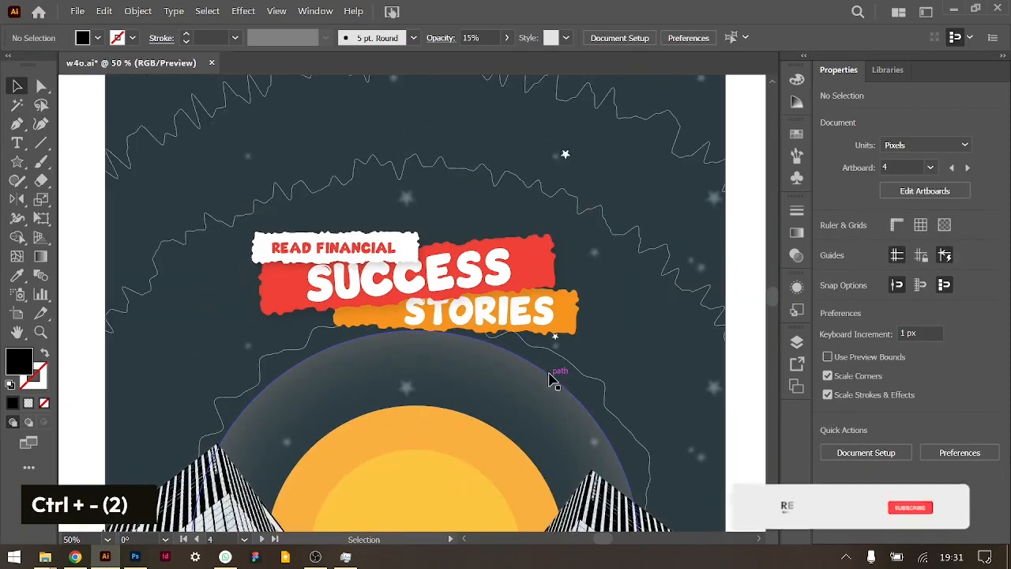
pyautogui.hotkey('ctrl', '-')
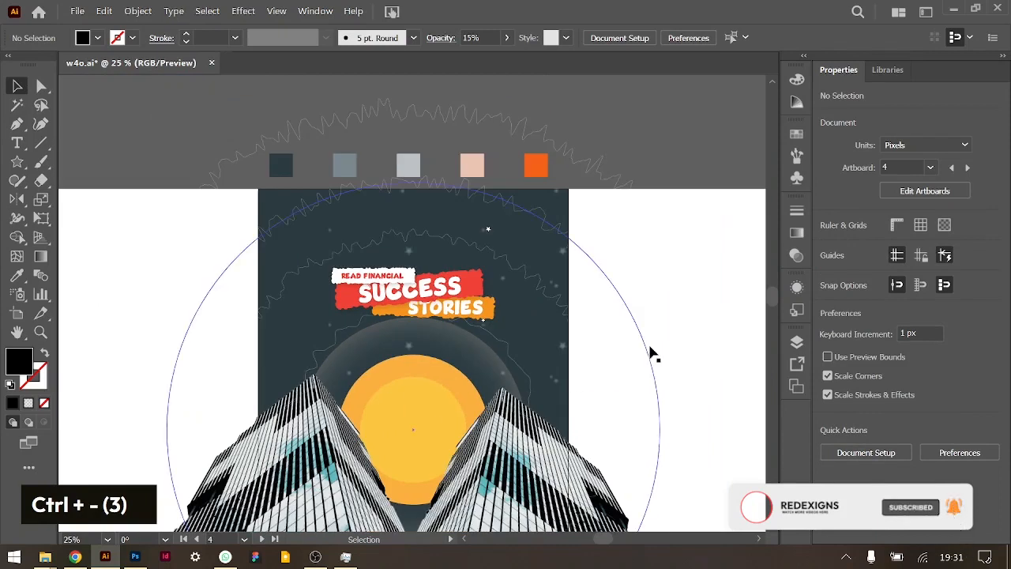
pyautogui.scroll(-2, 653, 354)
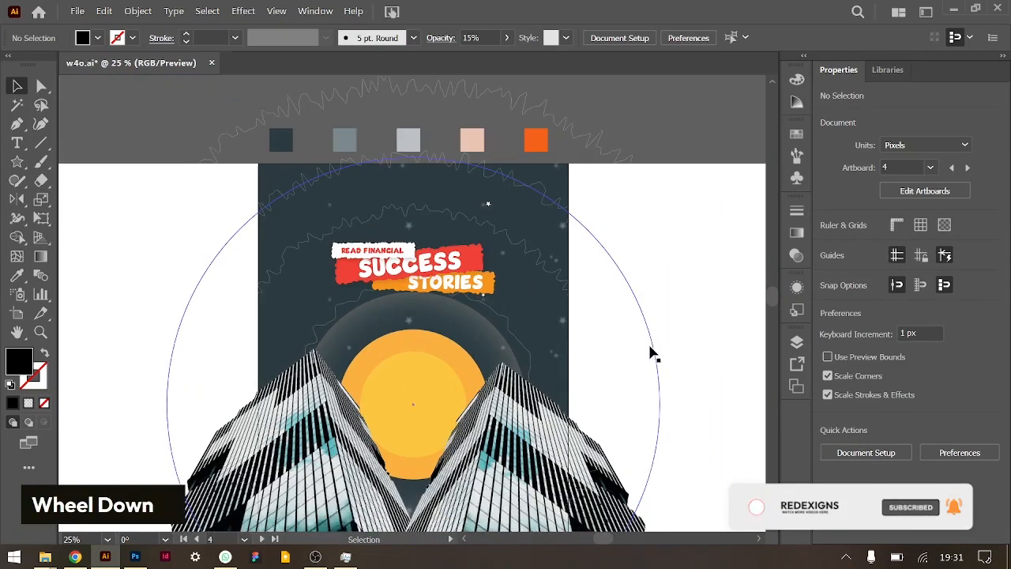
pyautogui.scroll(-3, 652, 354)
pyautogui.hotkey('ctrl', '=')
pyautogui.hotkey('ctrl', '=')
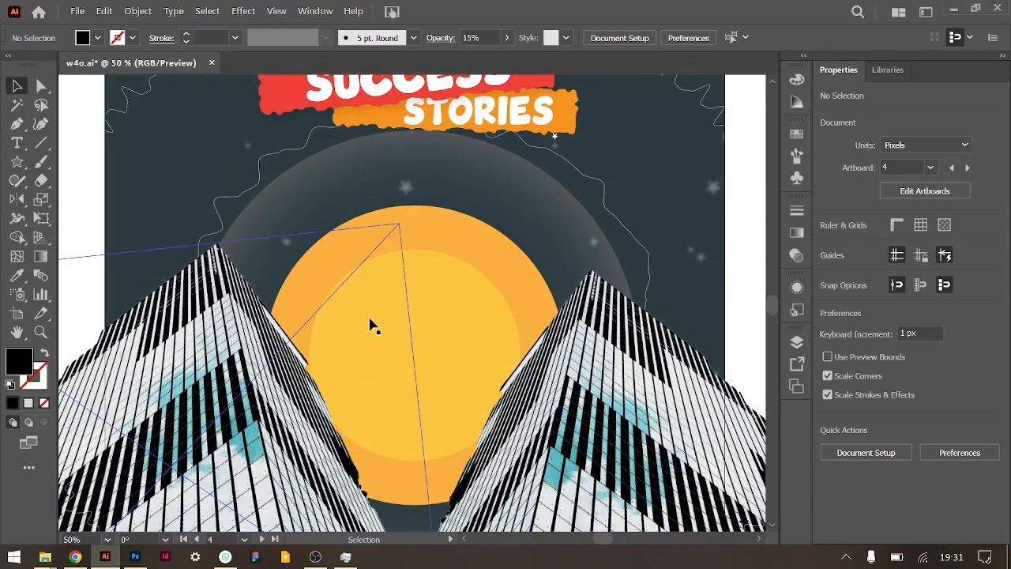
# Apply an Outer Glow to the sun's inner yellow circle in Screen mode with pale cream colour ffefca, 75% opacity and 20 px blur.
pyautogui.click(408, 255)
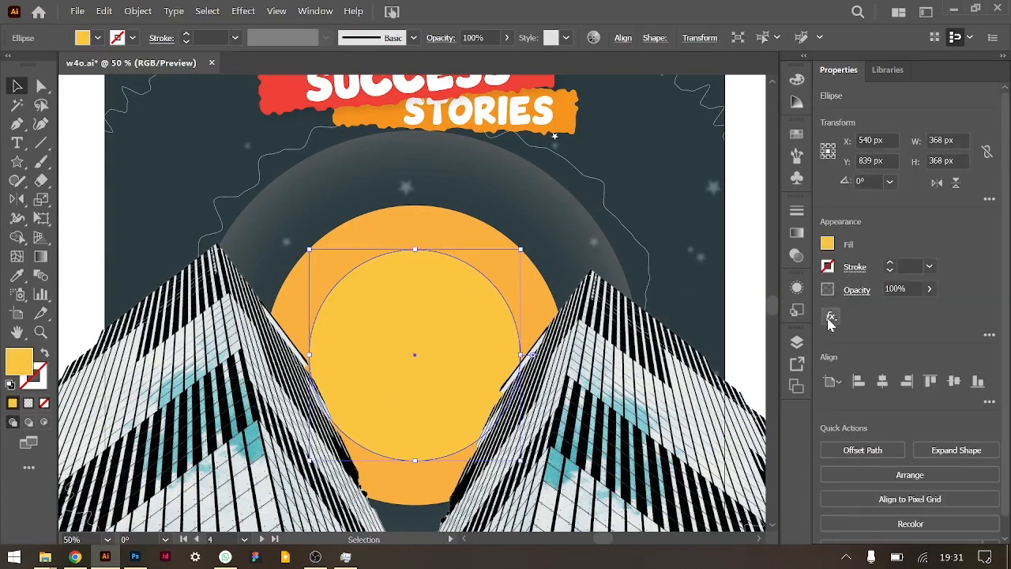
pyautogui.click(831, 316)
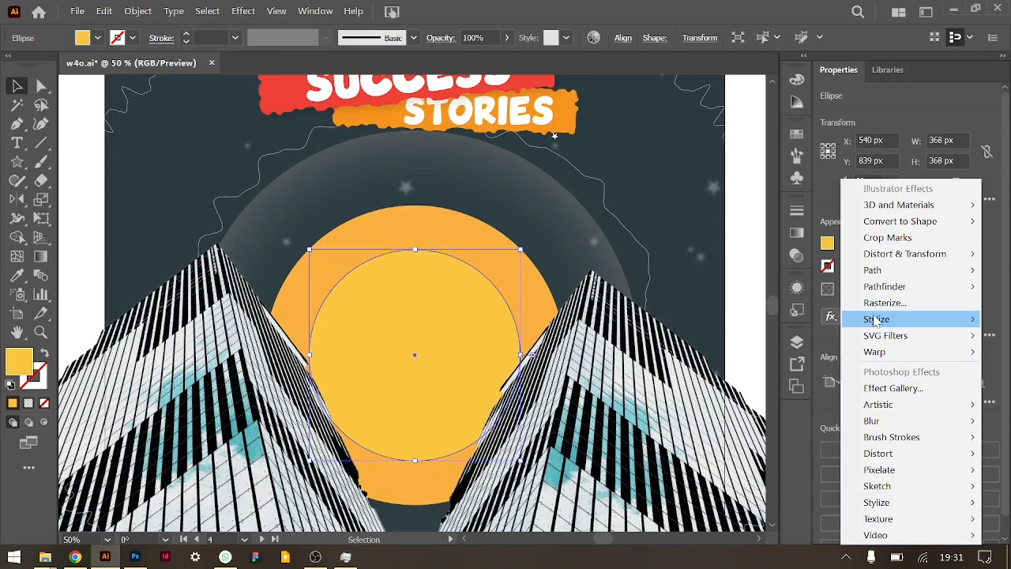
pyautogui.moveTo(875, 319)
pyautogui.click(760, 368)
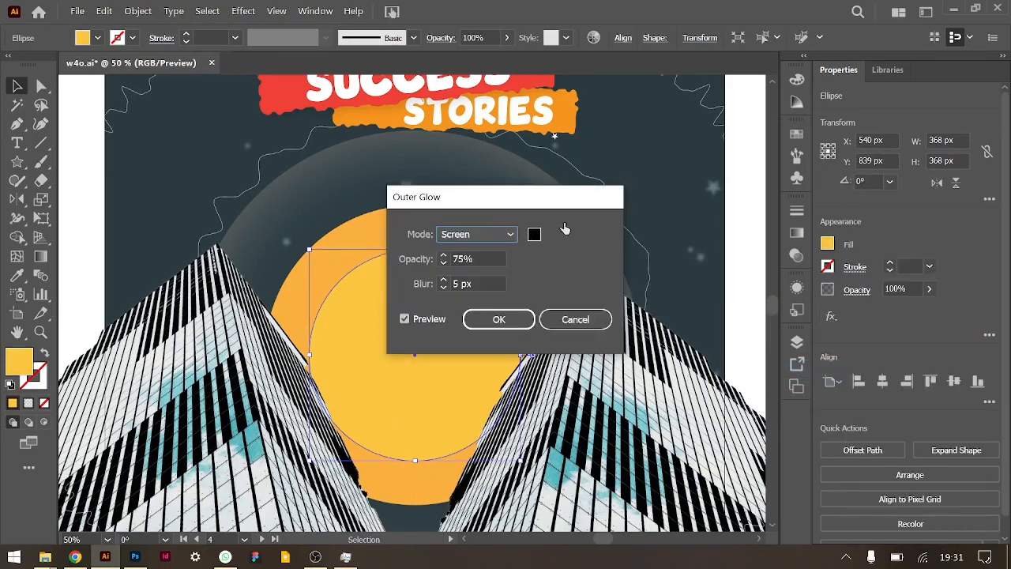
pyautogui.click(534, 233)
pyautogui.moveTo(379, 200); pyautogui.dragTo(341, 172)
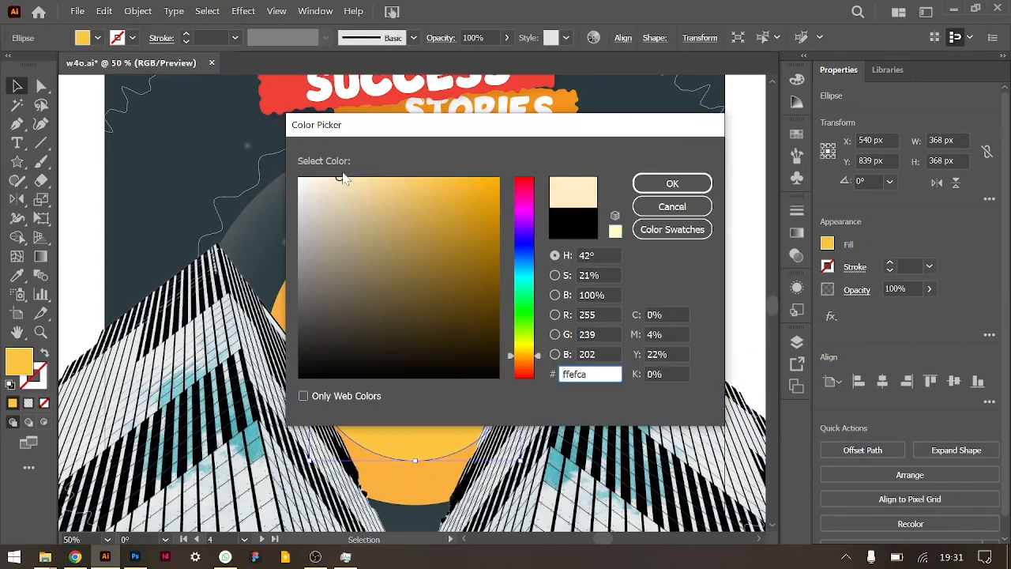
pyautogui.click(648, 187)
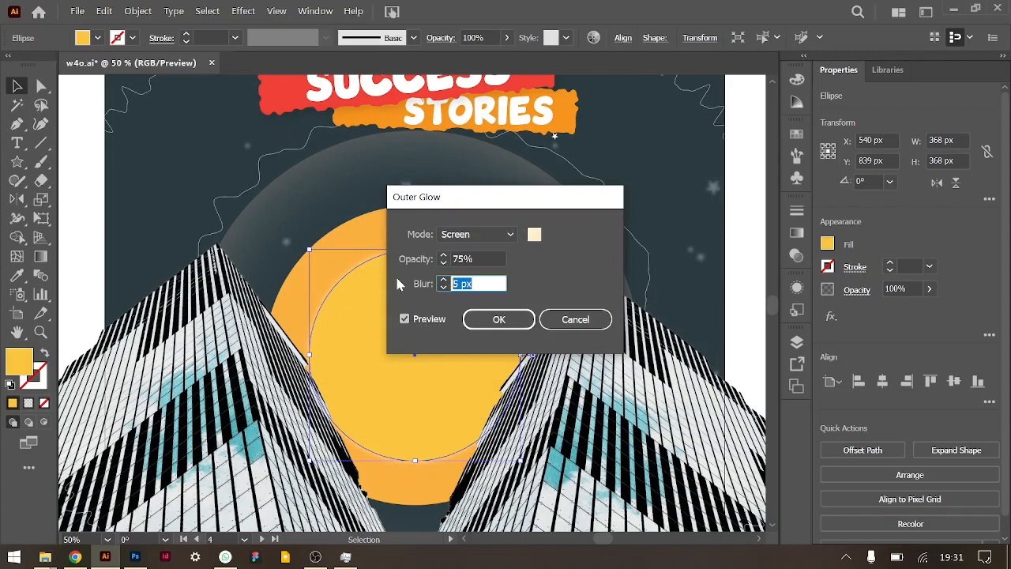
pyautogui.write('20')
pyautogui.press('Tab')
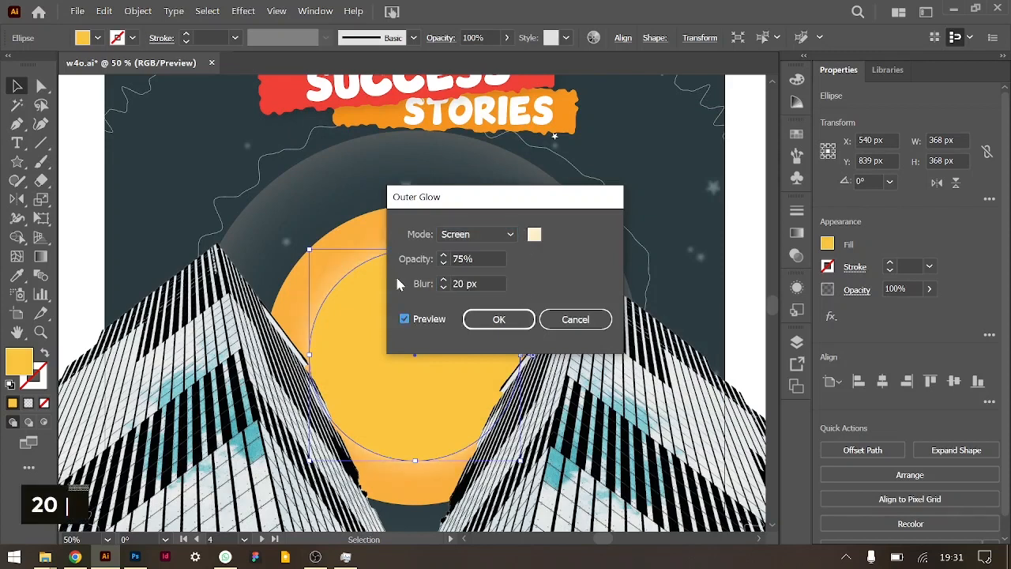
pyautogui.click(508, 324)
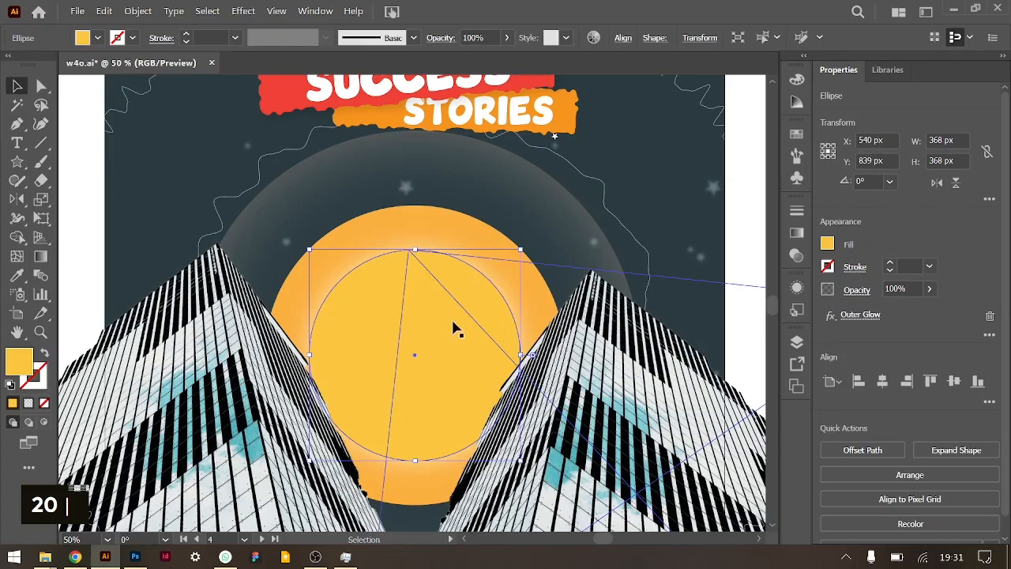
# Lighten the inner circle's fill to pale cream fbedcb by lowering its saturation to about 19%.
pyautogui.click(828, 245)
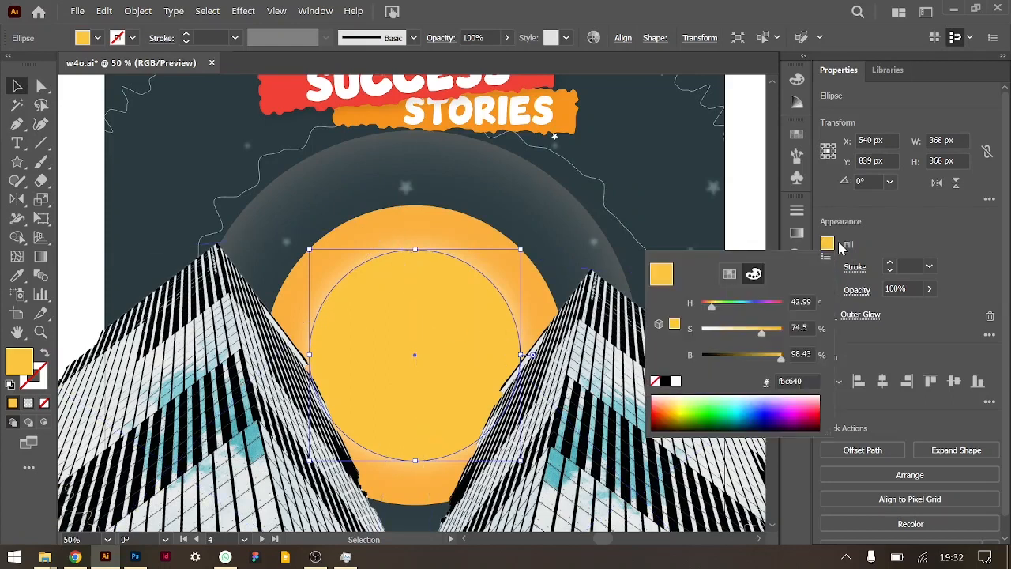
pyautogui.moveTo(763, 336); pyautogui.dragTo(725, 338)
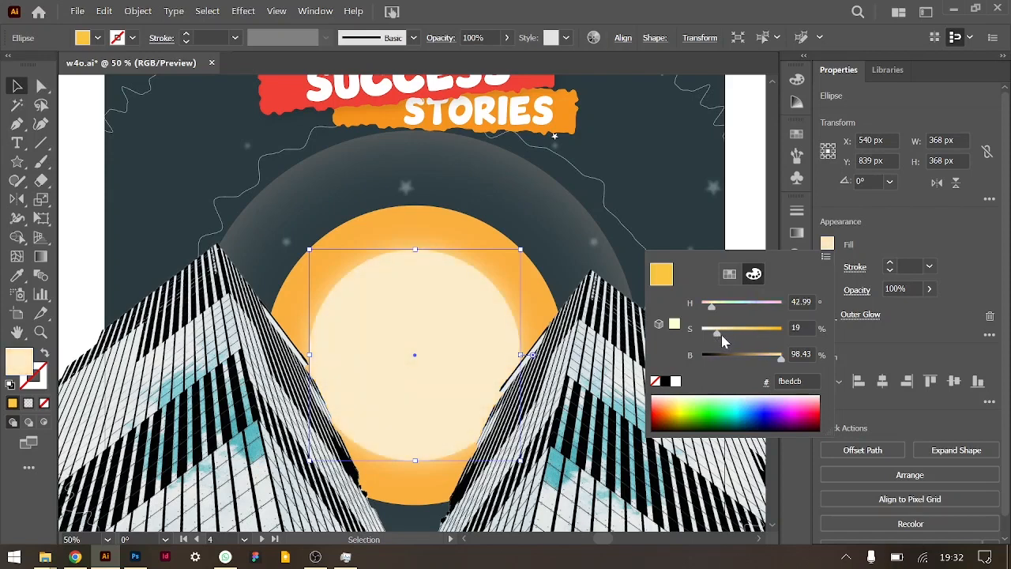
pyautogui.moveTo(725, 341); pyautogui.dragTo(718, 338)
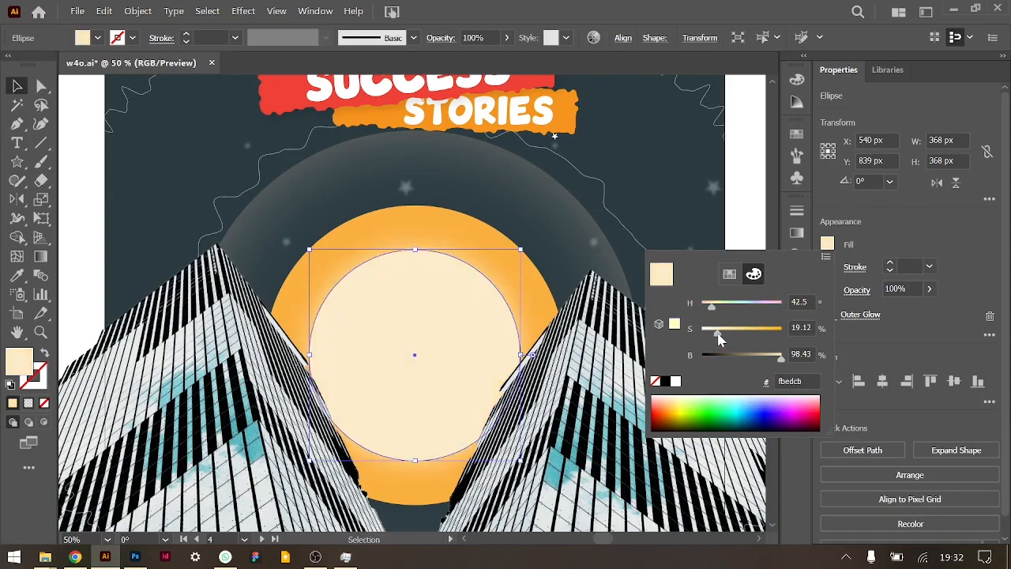
pyautogui.click(728, 187)
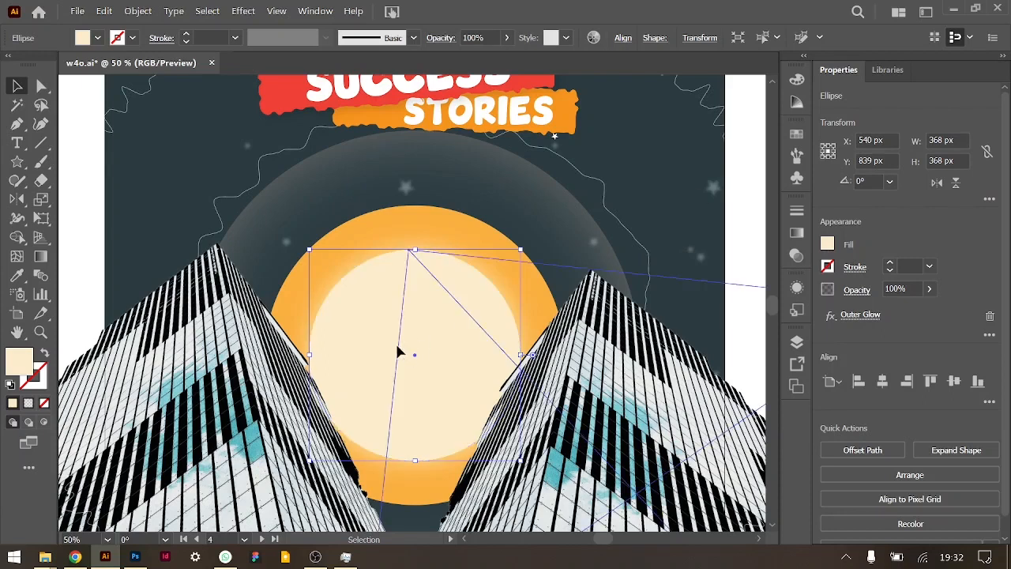
# Reselect the cream inner circle of the sun and apply a Gaussian Blur with a 15-pixel radius.
pyautogui.click(411, 284)
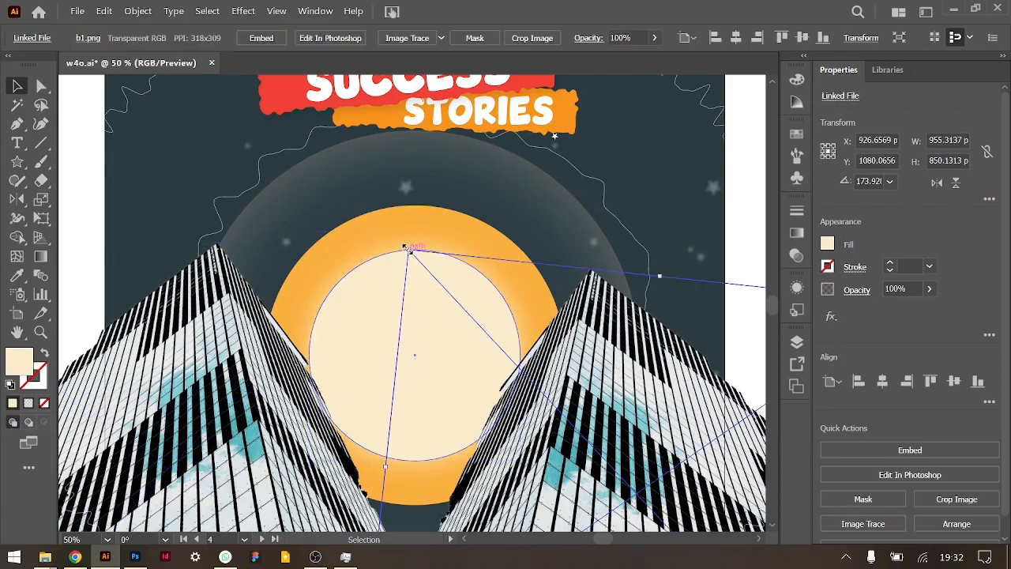
pyautogui.click(408, 247)
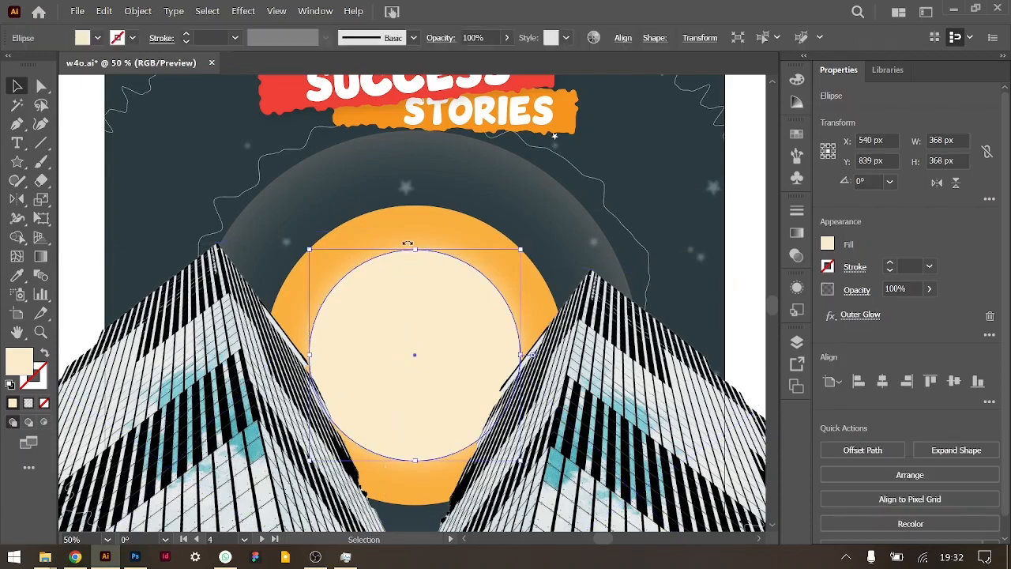
pyautogui.hotkey('shift', 'Up')
pyautogui.hotkey('shift', 'Down')
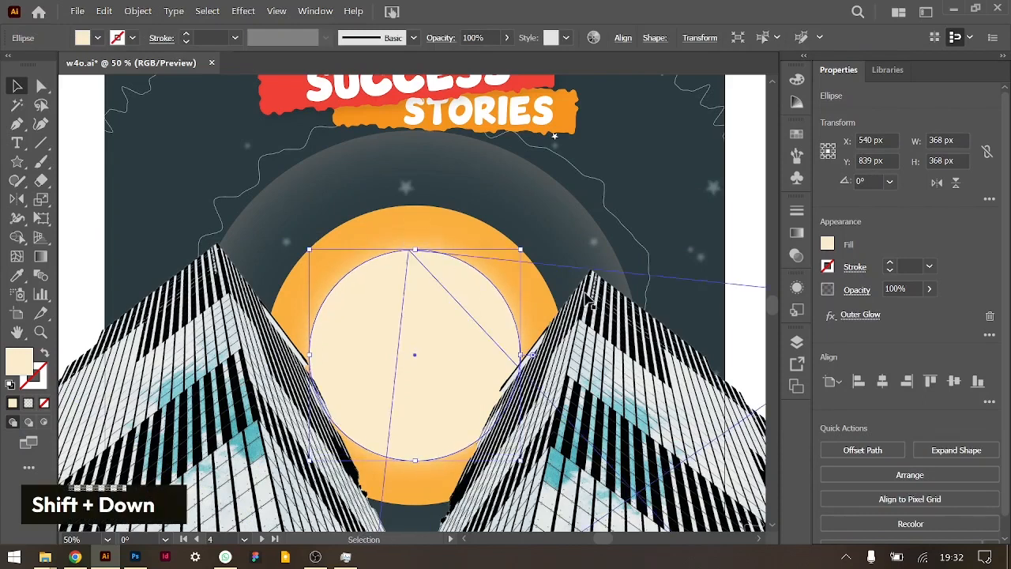
pyautogui.click(830, 316)
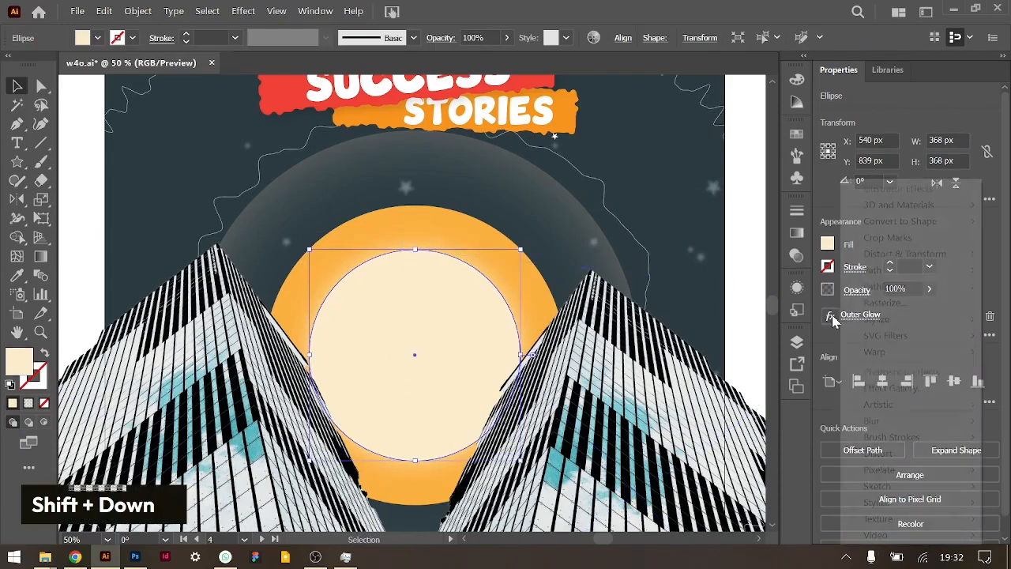
pyautogui.moveTo(871, 420)
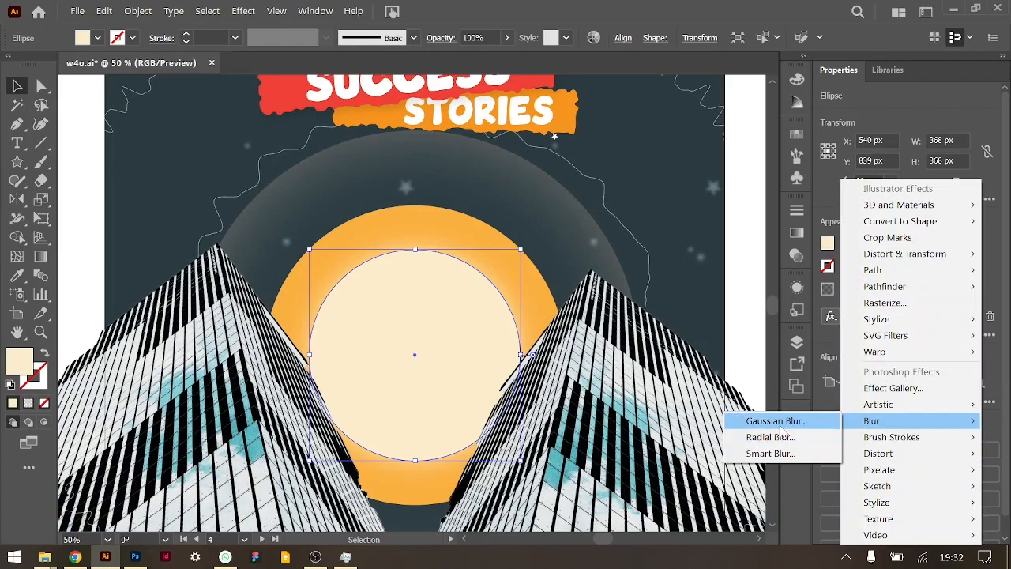
pyautogui.click(780, 428)
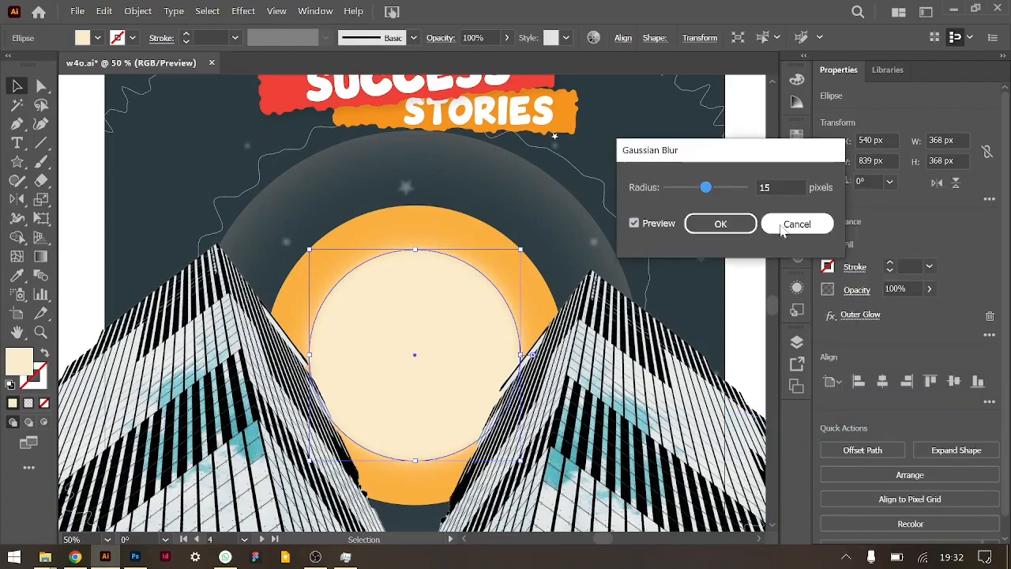
pyautogui.press('shift')
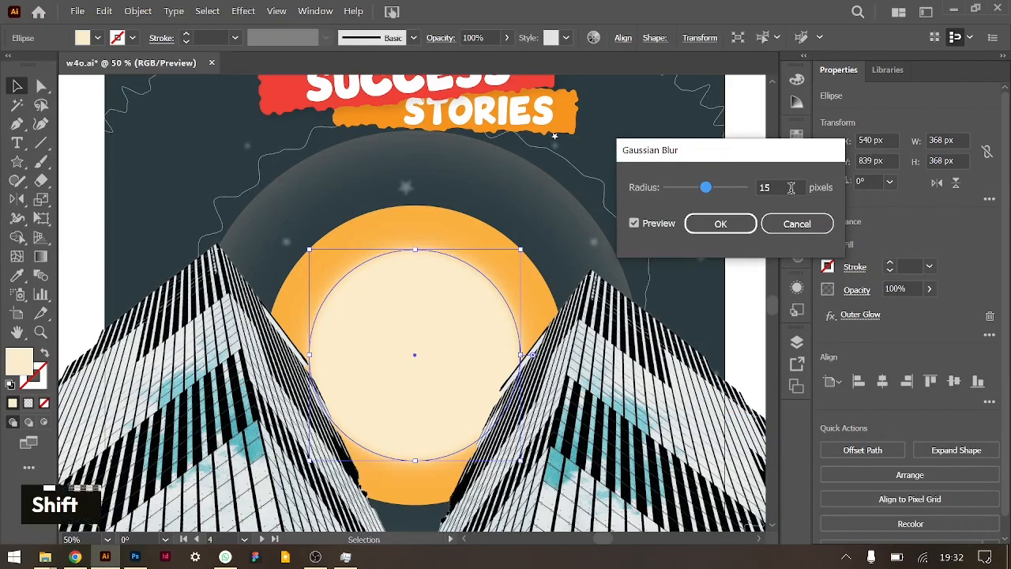
pyautogui.click(791, 188)
pyautogui.hotkey('shift', 'Up')
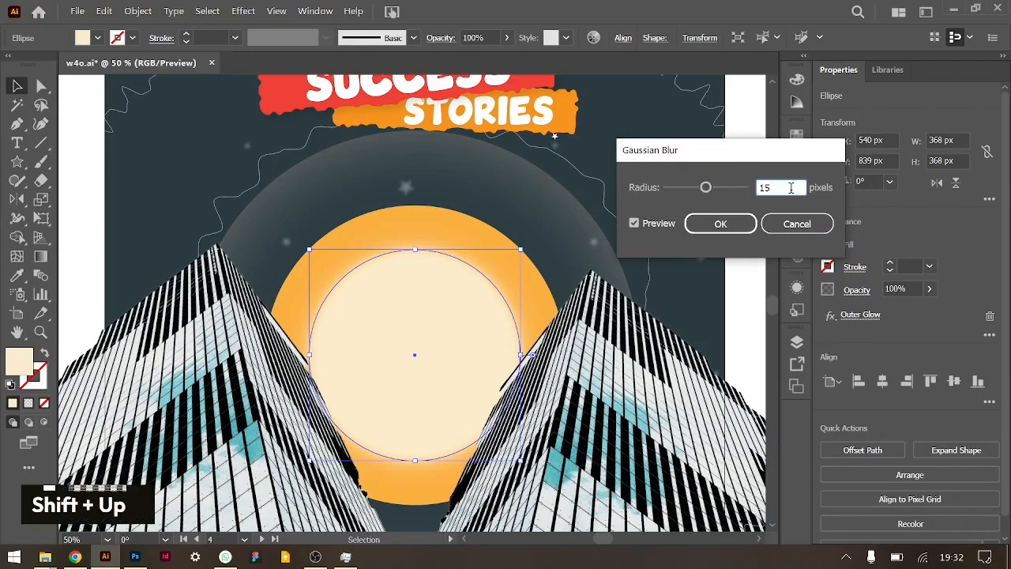
pyautogui.click(719, 225)
pyautogui.hotkey('ctrl', '-')
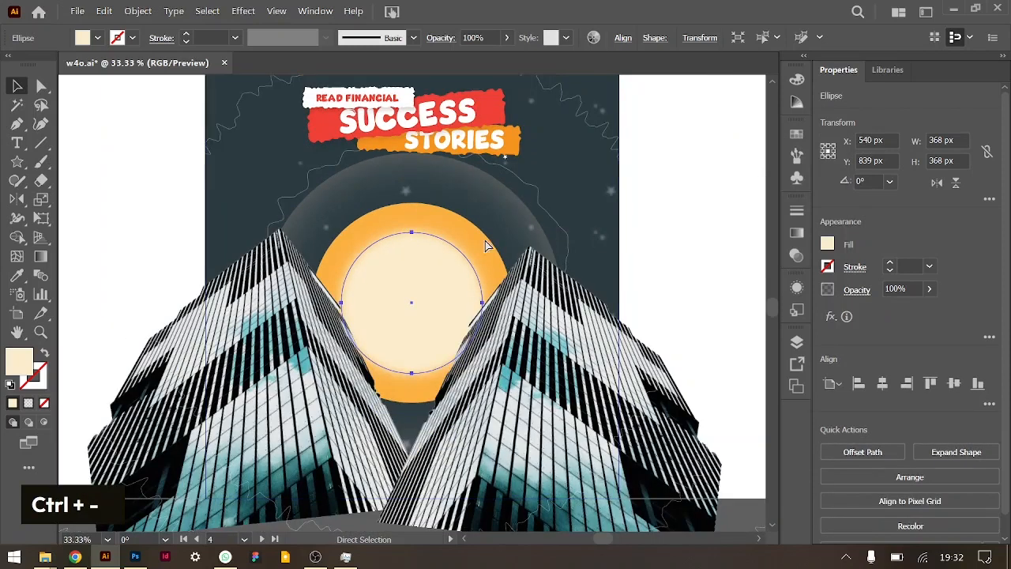